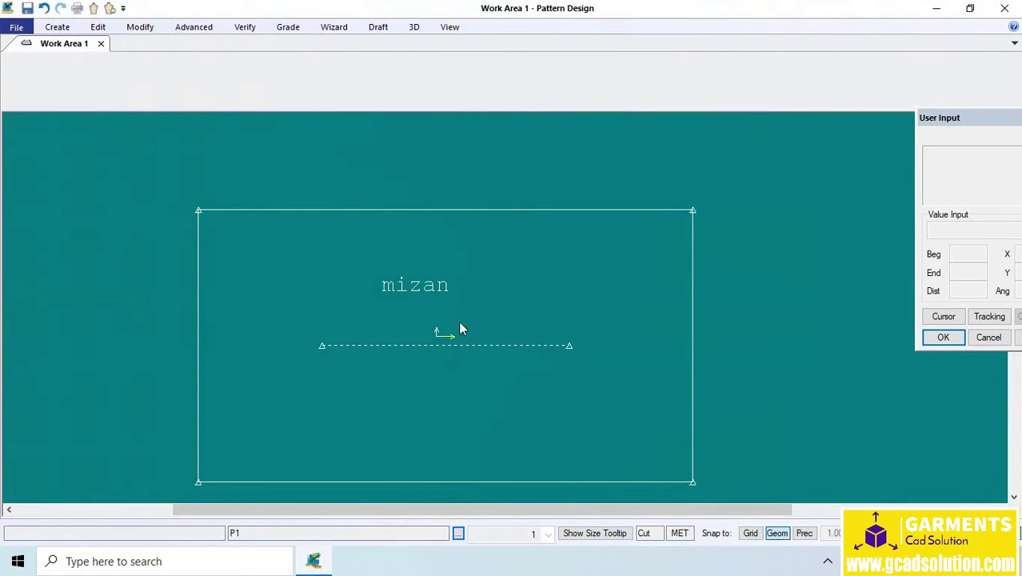
Expand the Modify ribbon so Point, Notch, Line and Piece Actions are shown
click(140, 28)
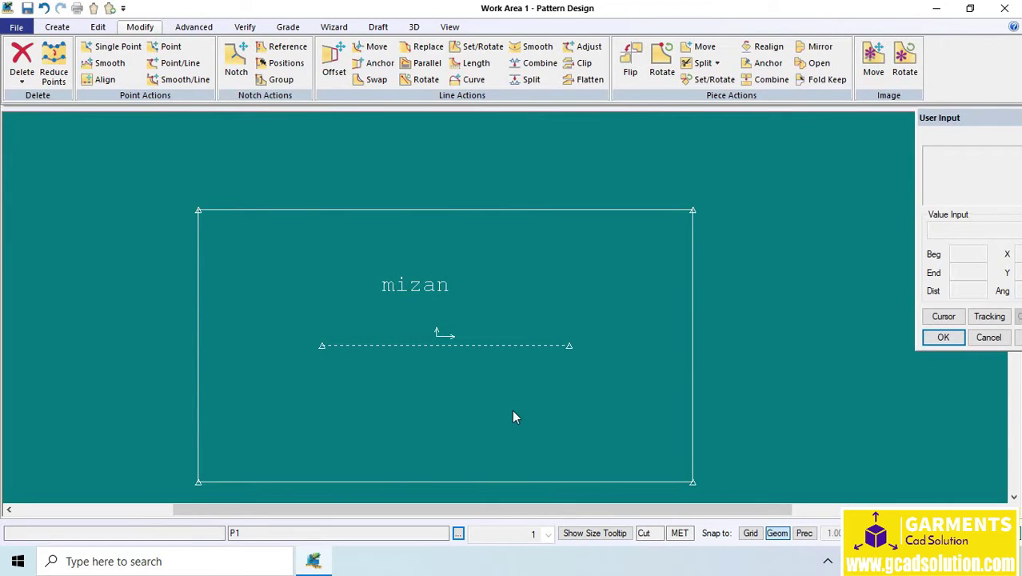
key(ctrl+F1)
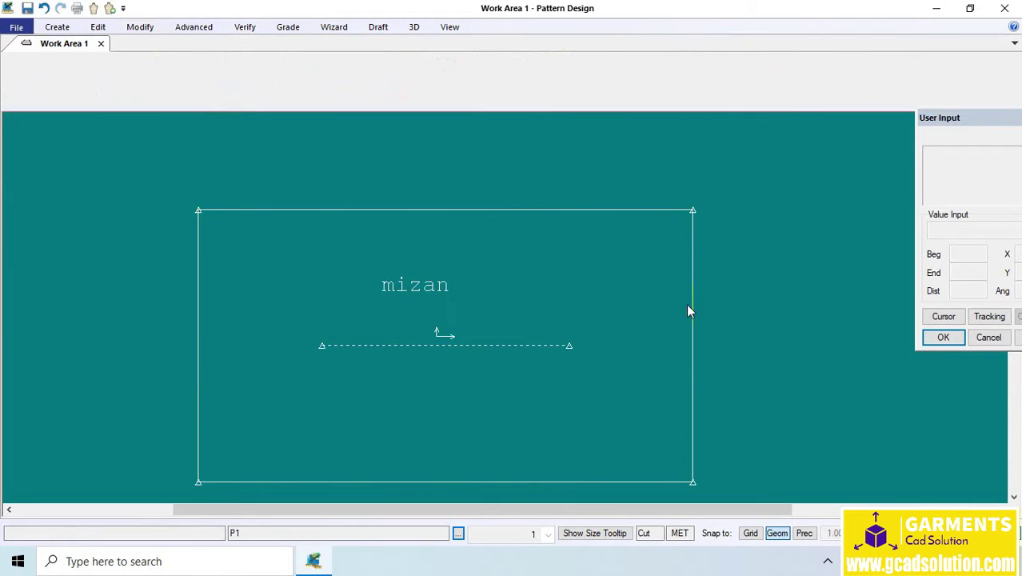
click(150, 28)
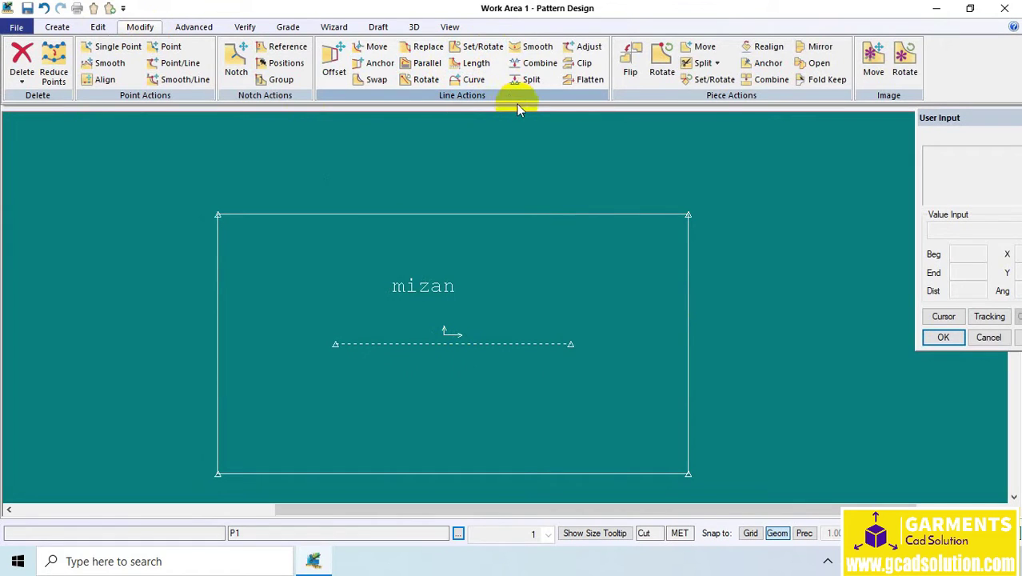
Start a Smooth point move on the piece's top-right corner and accept the thumbtacks
click(433, 86)
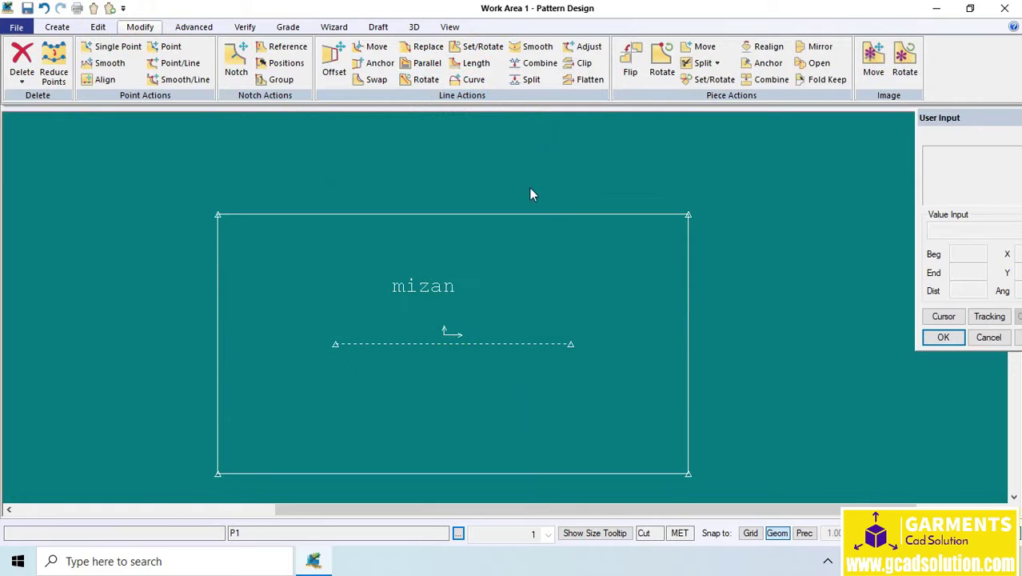
click(108, 66)
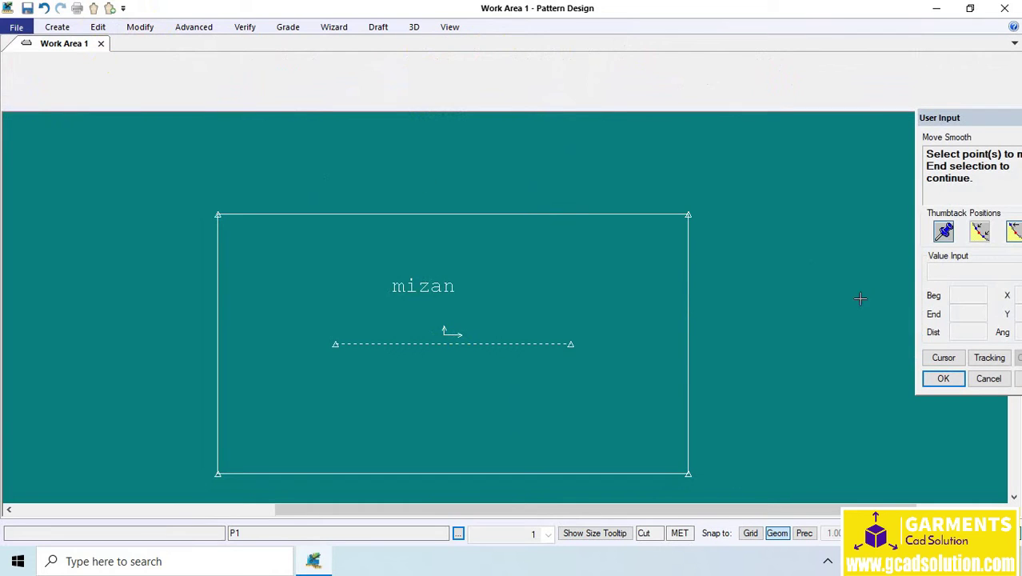
click(689, 223)
right_click(703, 231)
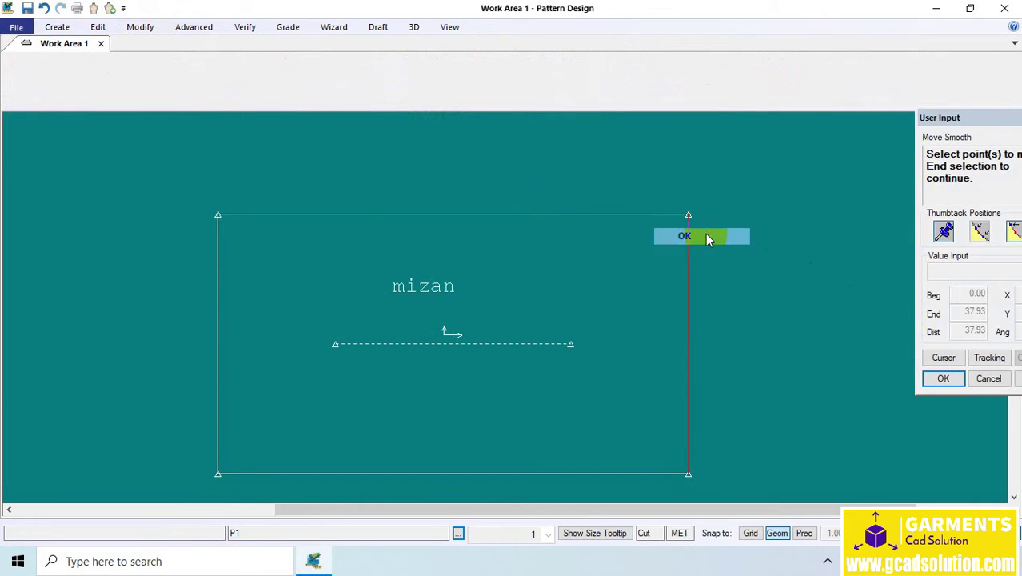
click(705, 233)
click(700, 232)
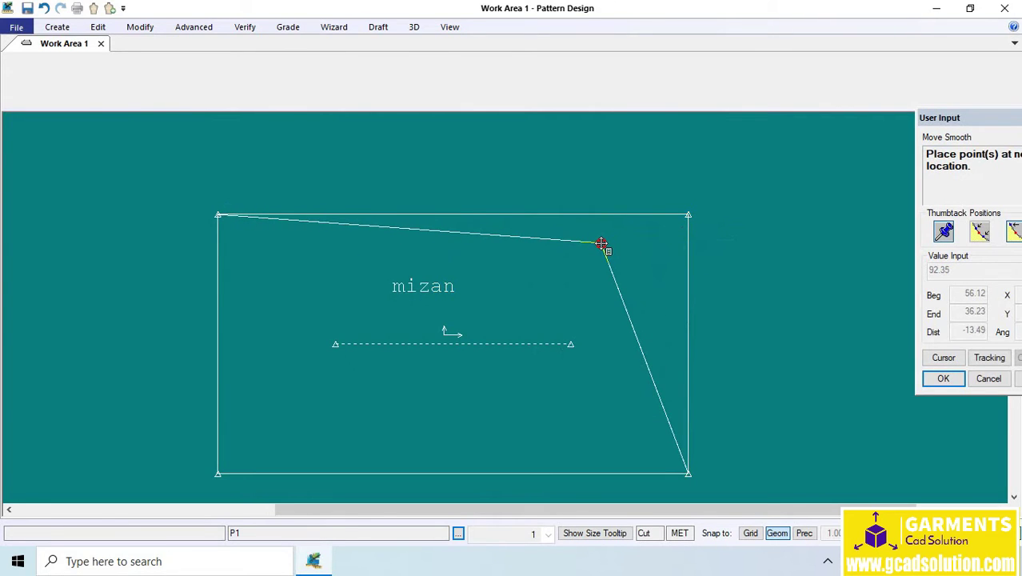
click(601, 244)
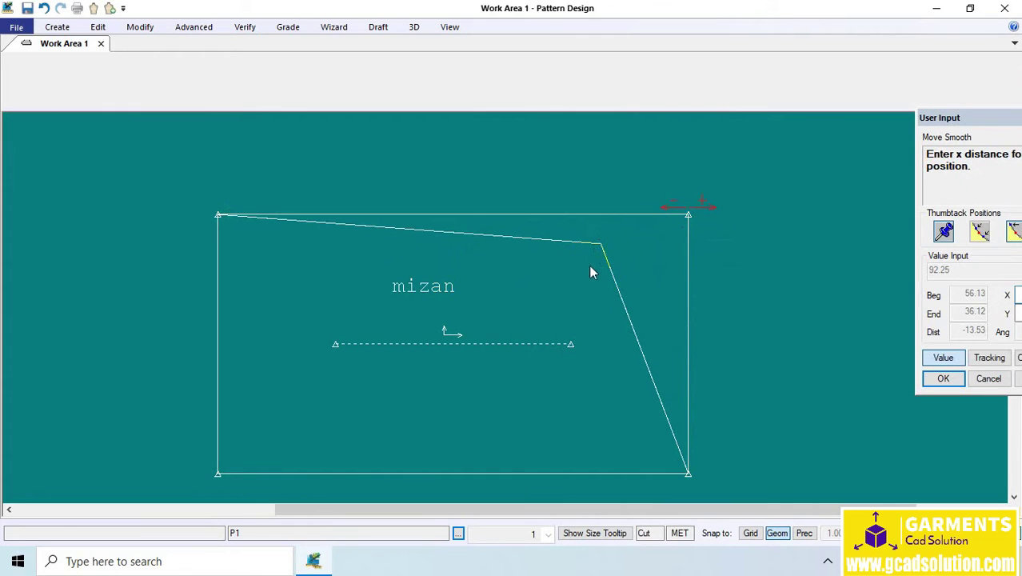
Offset the corner by X 5, Y 0, then apply and commit the move
mouse_move(1005, 122)
mouse_down()
mouse_move(962, 116)
mouse_move(896, 82)
mouse_up()
double_click(930, 255)
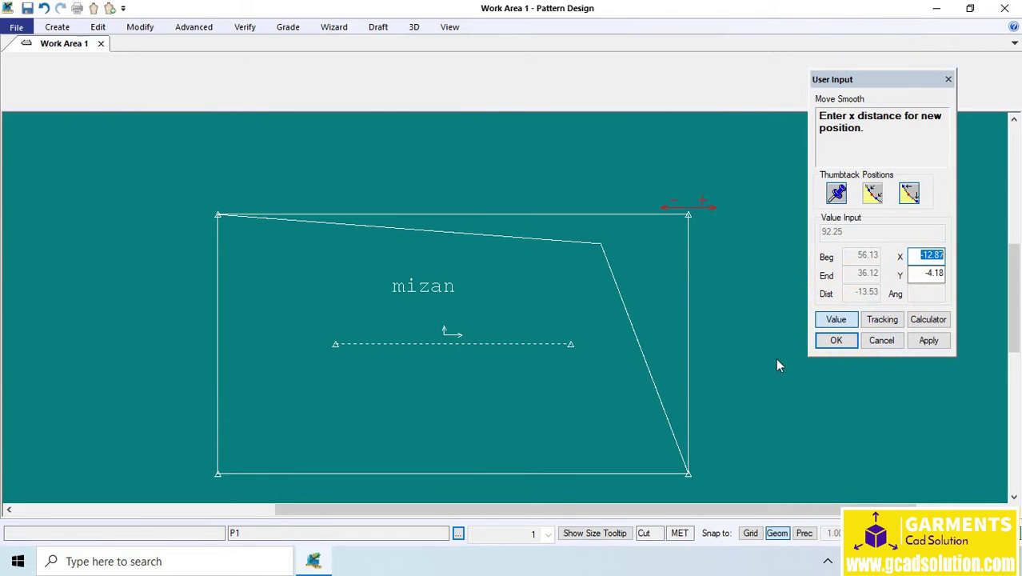
text(5)
key(Return)
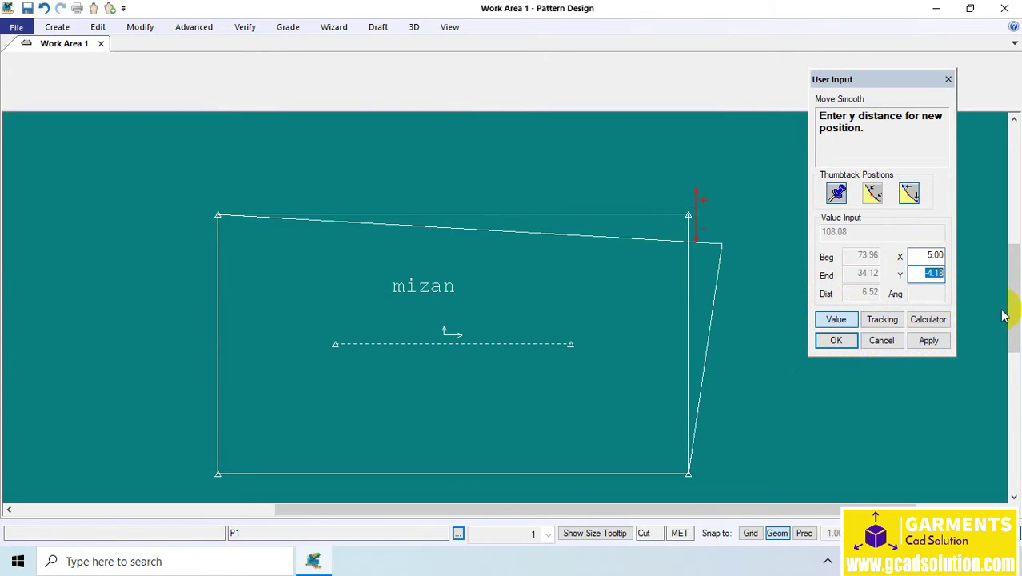
text(0)
click(939, 339)
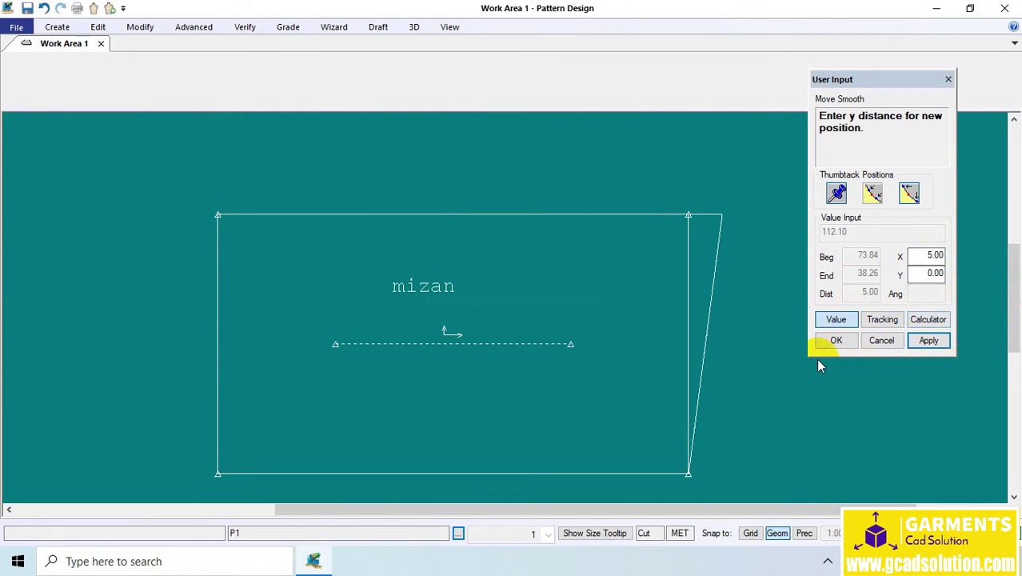
click(837, 343)
right_click(739, 271)
click(742, 268)
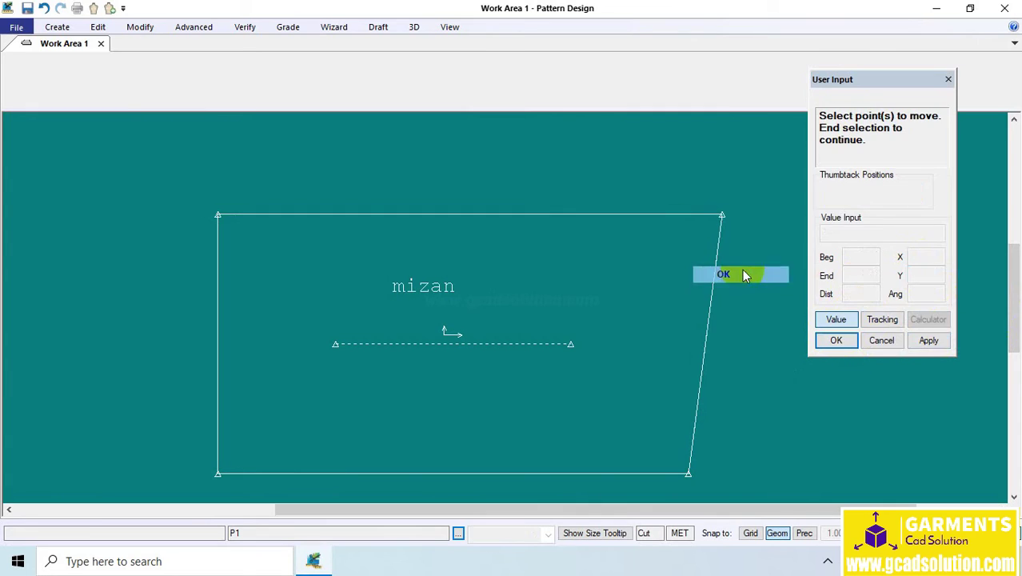
Select the top-right corner again with Smooth and accept the thumbtack positions
click(152, 36)
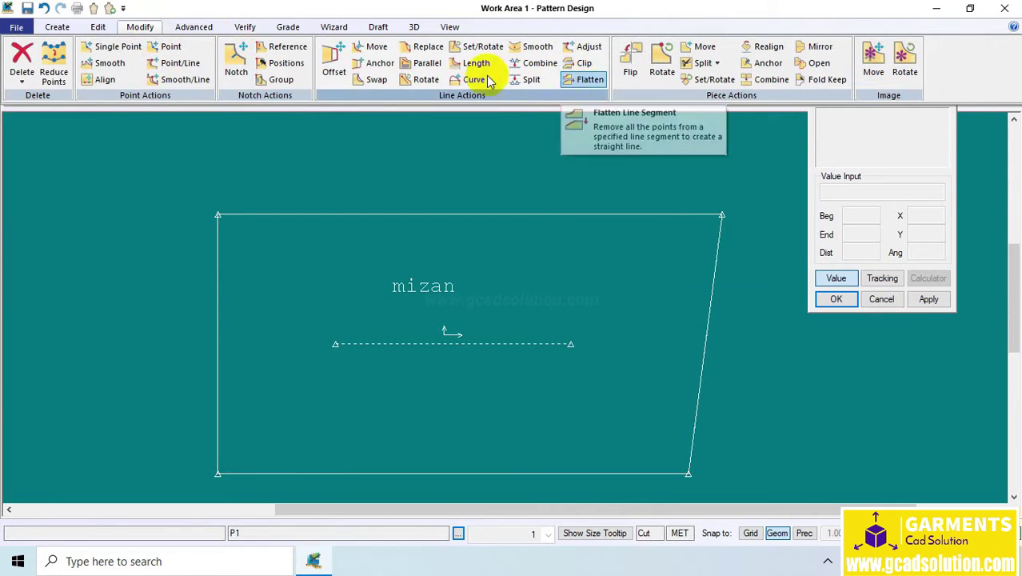
click(107, 67)
click(721, 215)
right_click(660, 246)
click(660, 248)
right_click(652, 247)
click(652, 249)
text(-5)
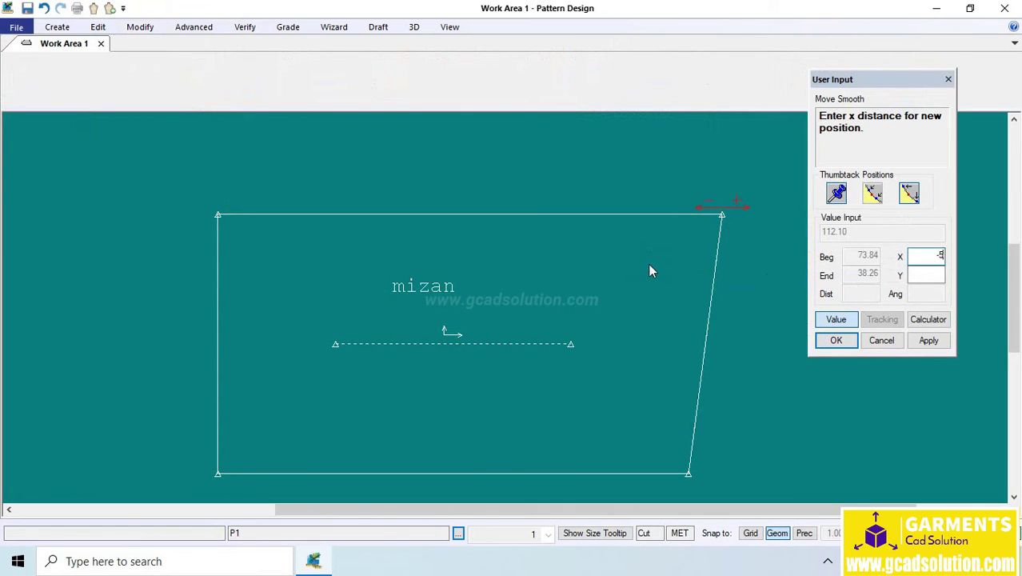
Move the corner back by X -5, Y 0 and commit, restoring the straight edge
click(924, 348)
click(940, 341)
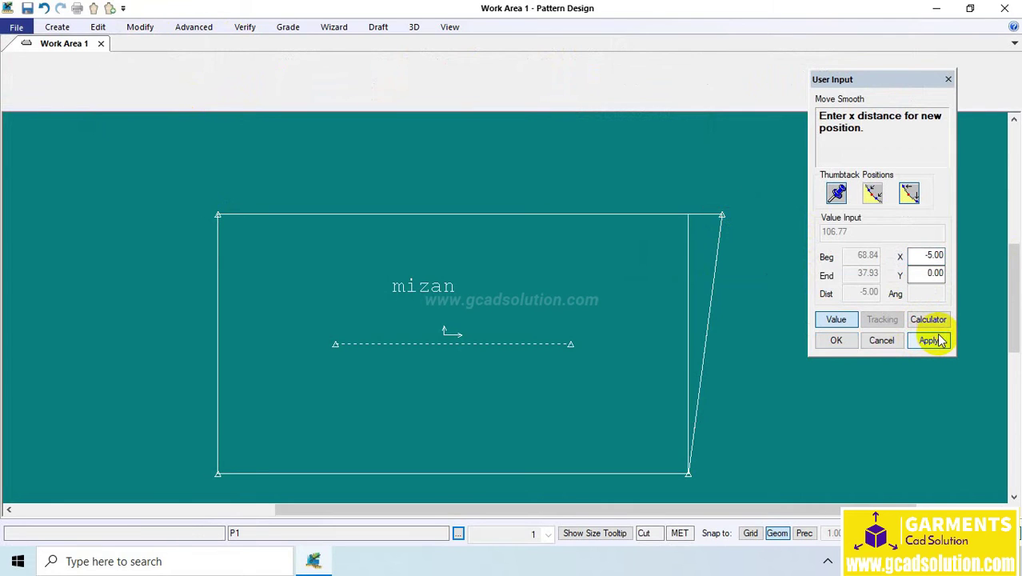
click(837, 340)
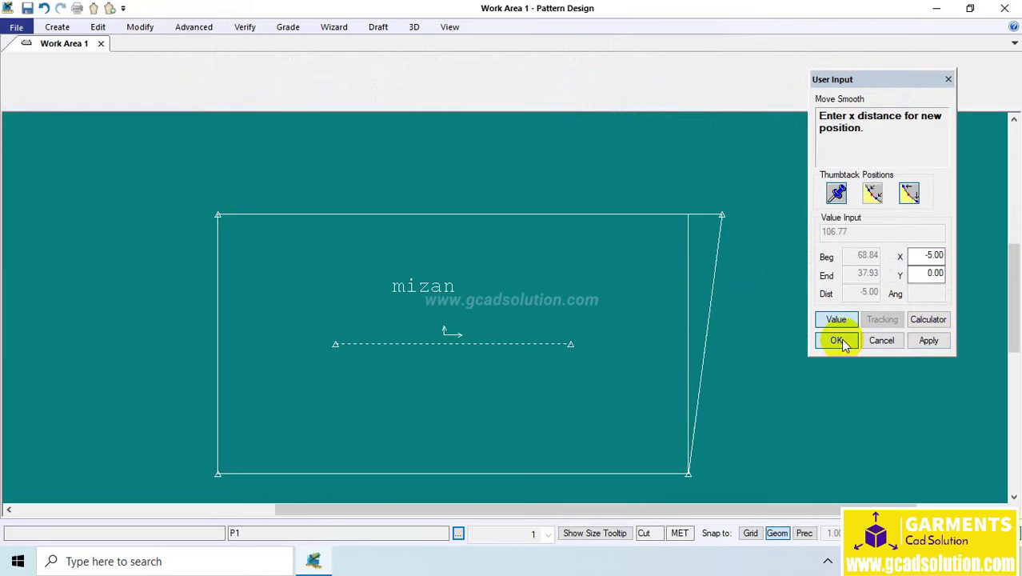
right_click(574, 321)
click(559, 325)
click(140, 35)
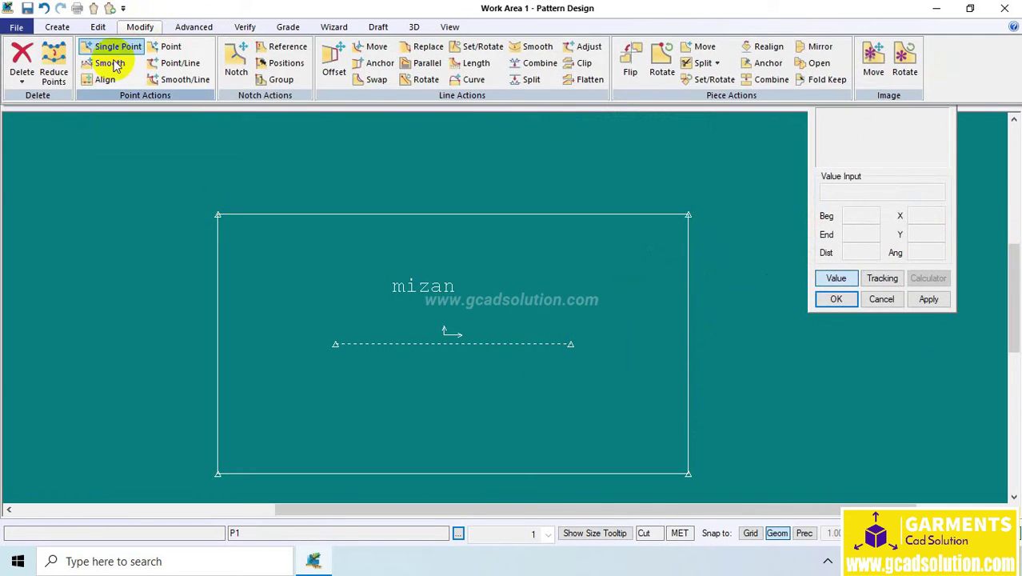
click(112, 66)
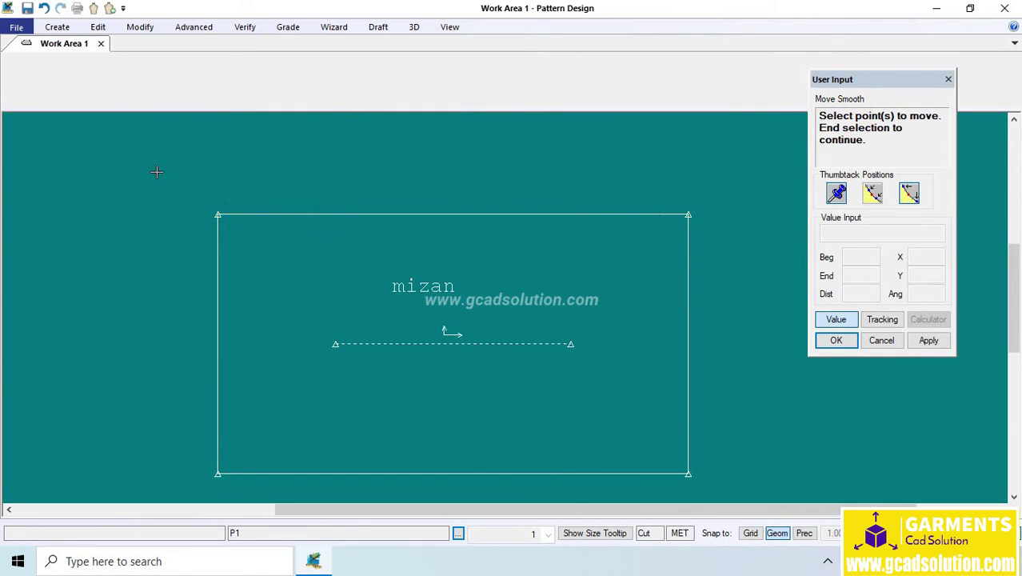
drag(160, 171, 751, 255)
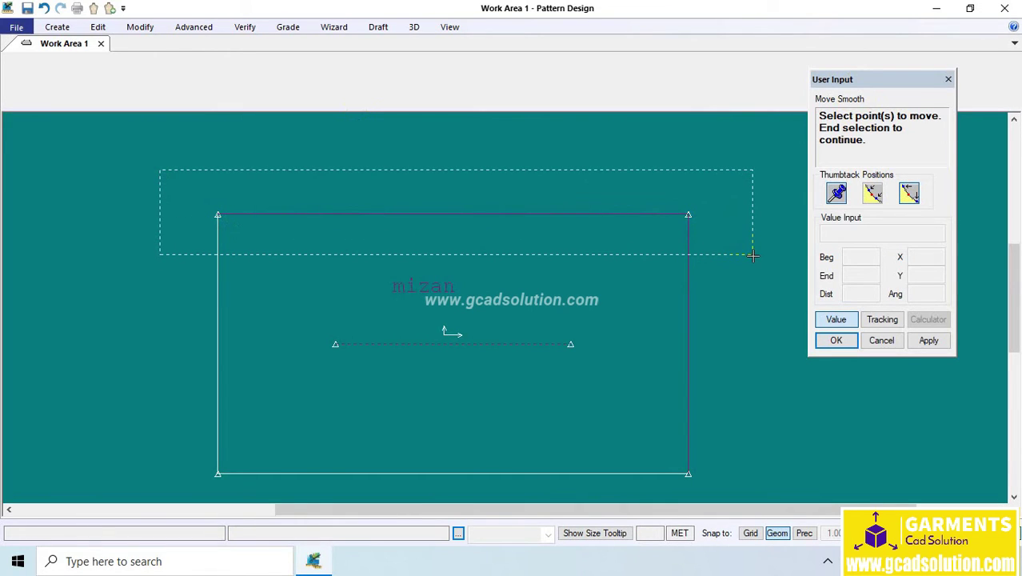
right_click(694, 249)
click(724, 255)
right_click(683, 251)
click(726, 257)
text(0)
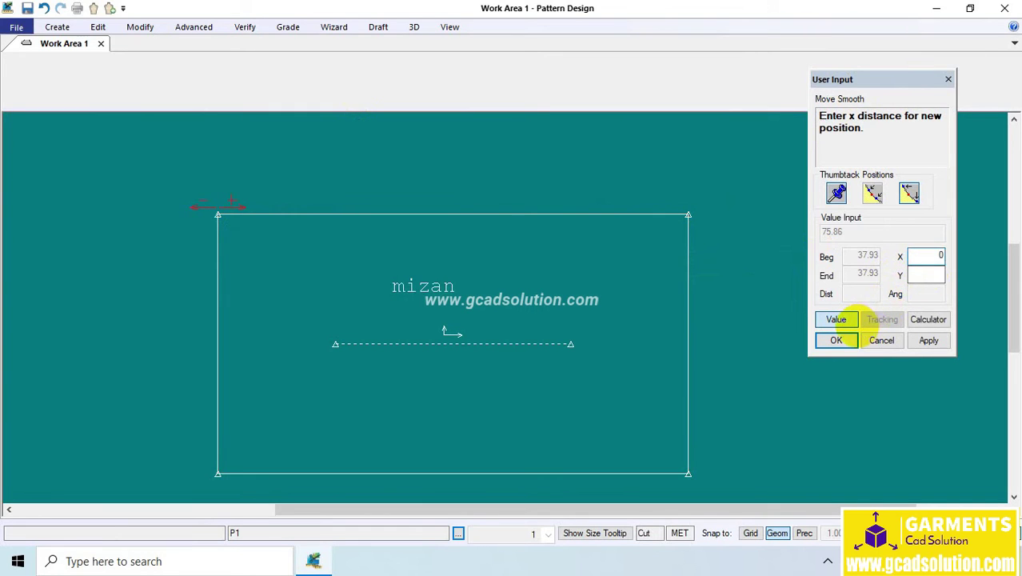
click(925, 275)
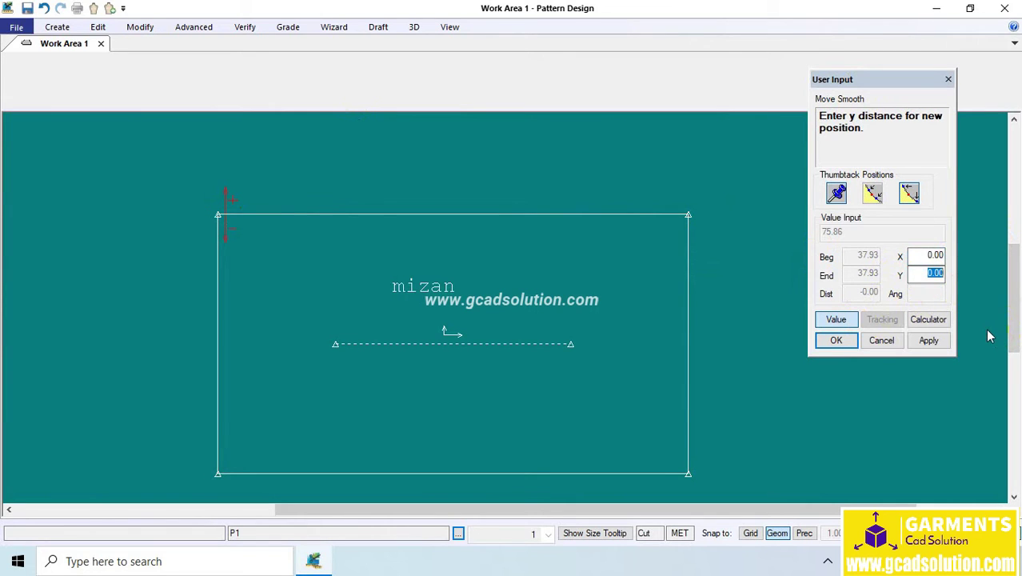
text(1)
text(5)
click(929, 341)
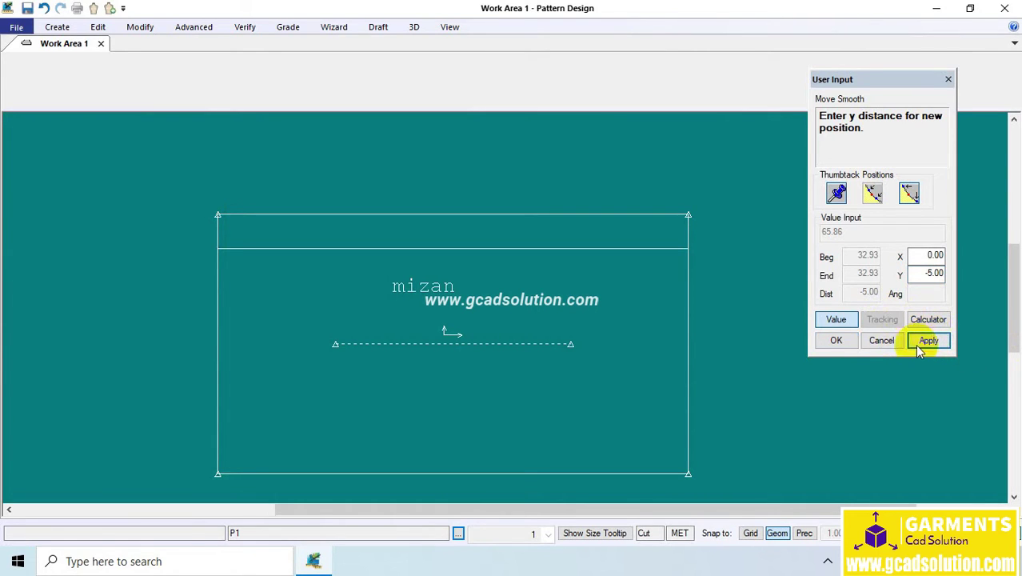
click(836, 340)
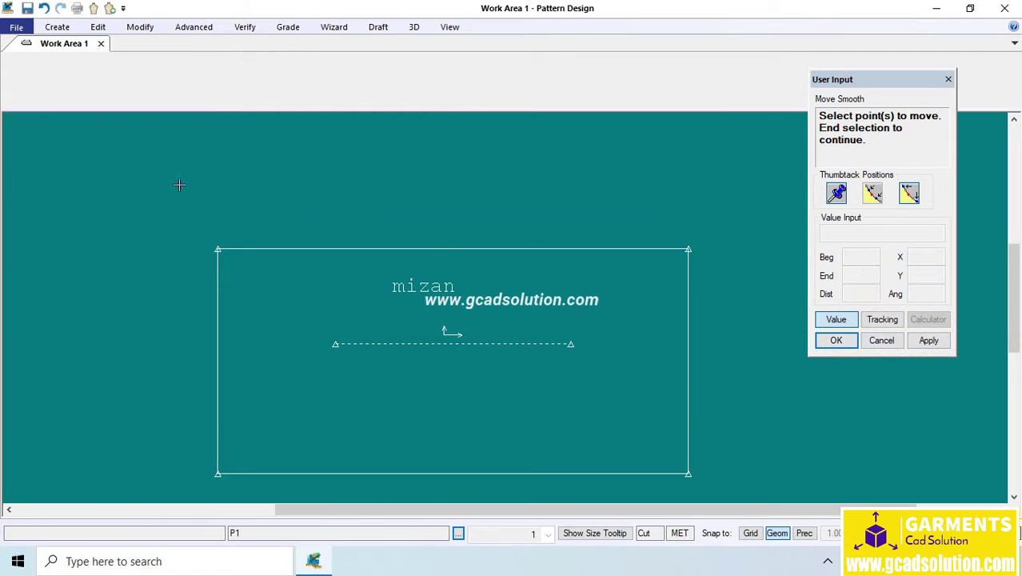
drag(168, 194, 757, 288)
right_click(719, 258)
click(720, 258)
click(714, 246)
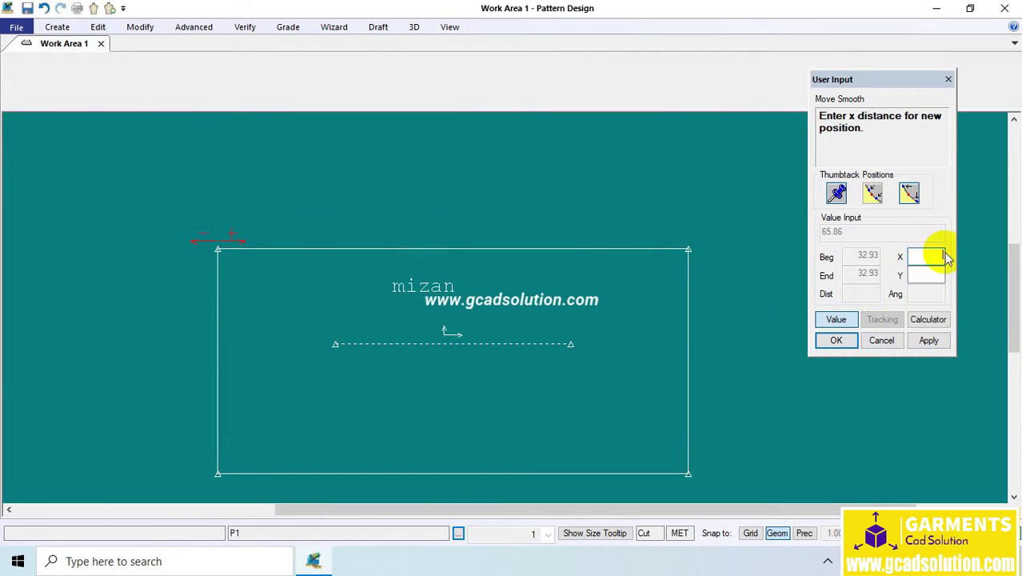
click(925, 276)
text(5)
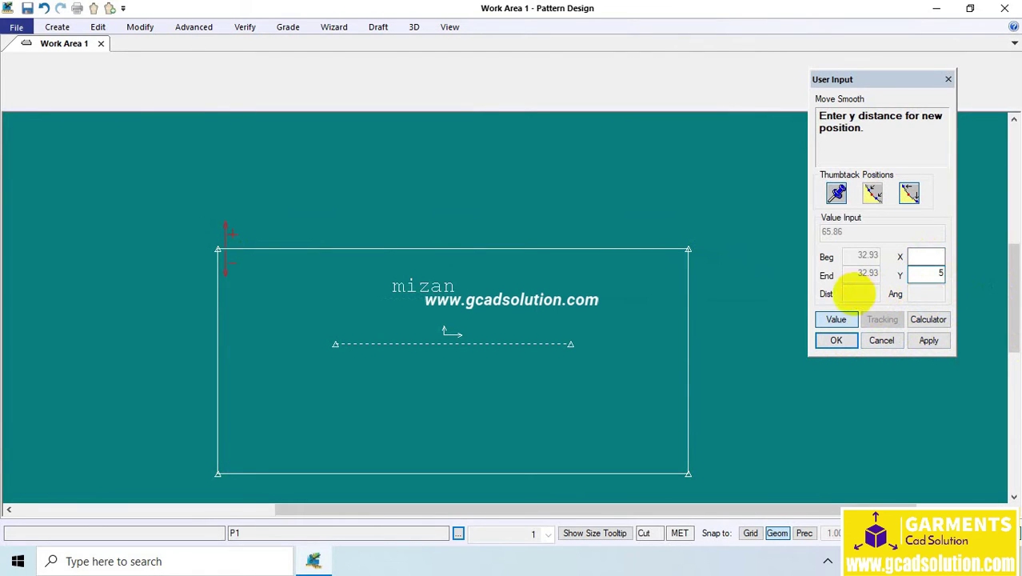
click(937, 340)
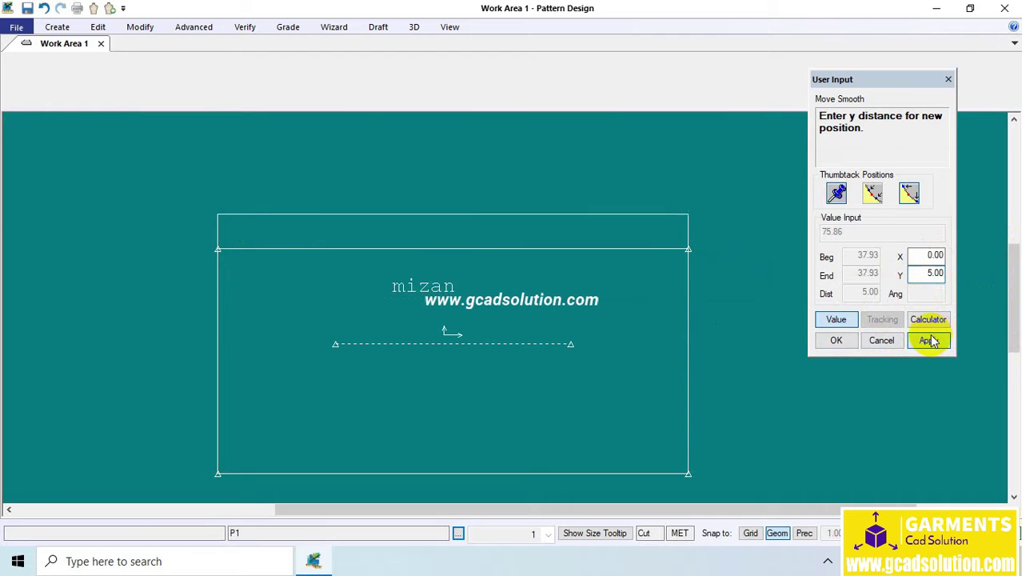
click(837, 341)
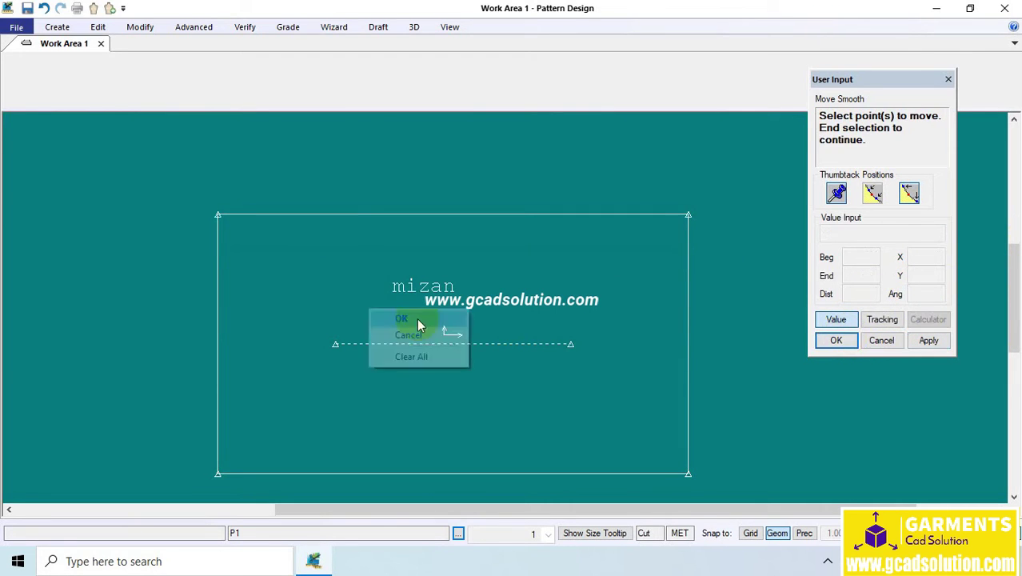
click(140, 26)
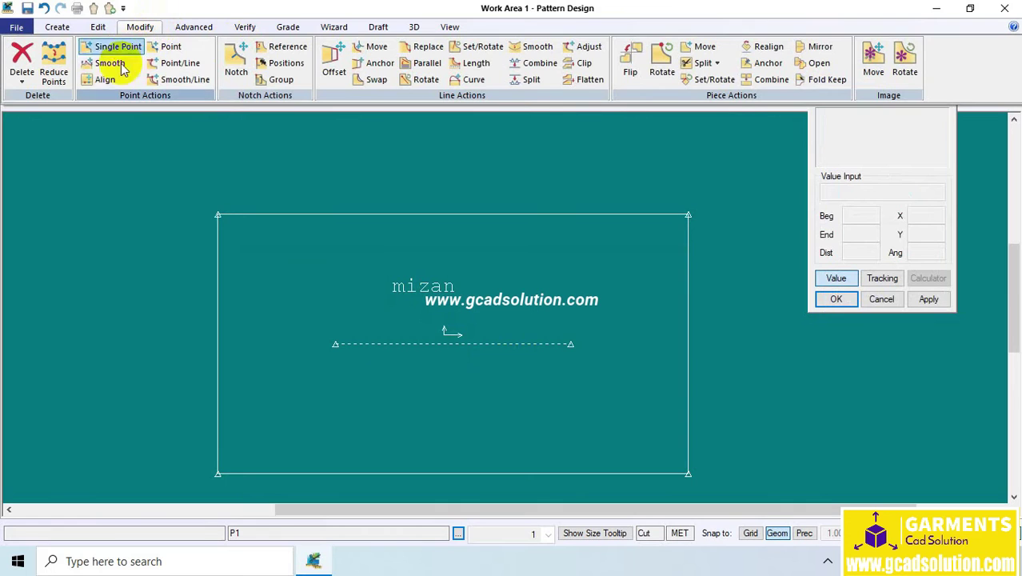
Switch from Smooth to Move Point, retry selecting the top-right corner, and restart the tool
click(109, 63)
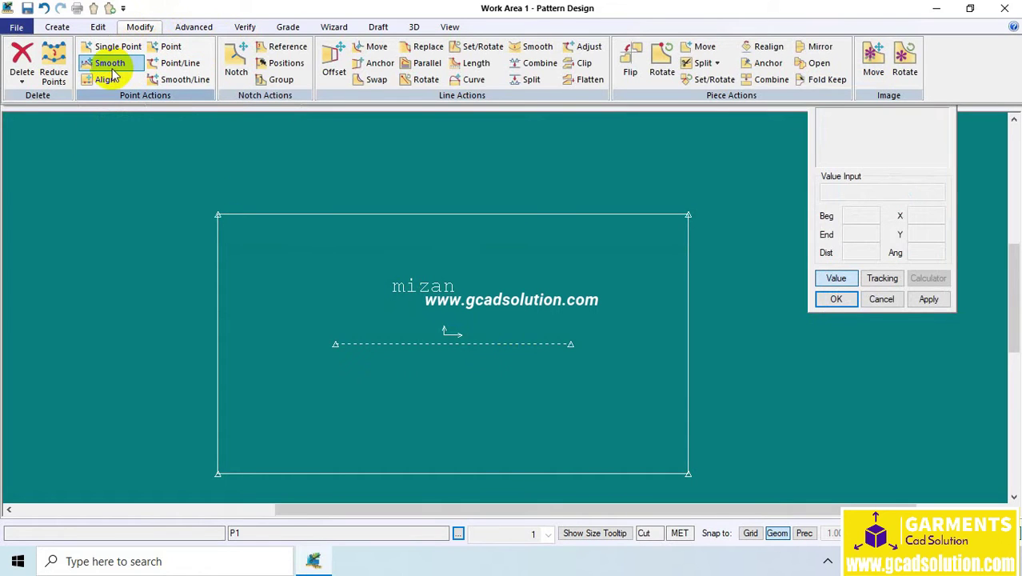
click(168, 49)
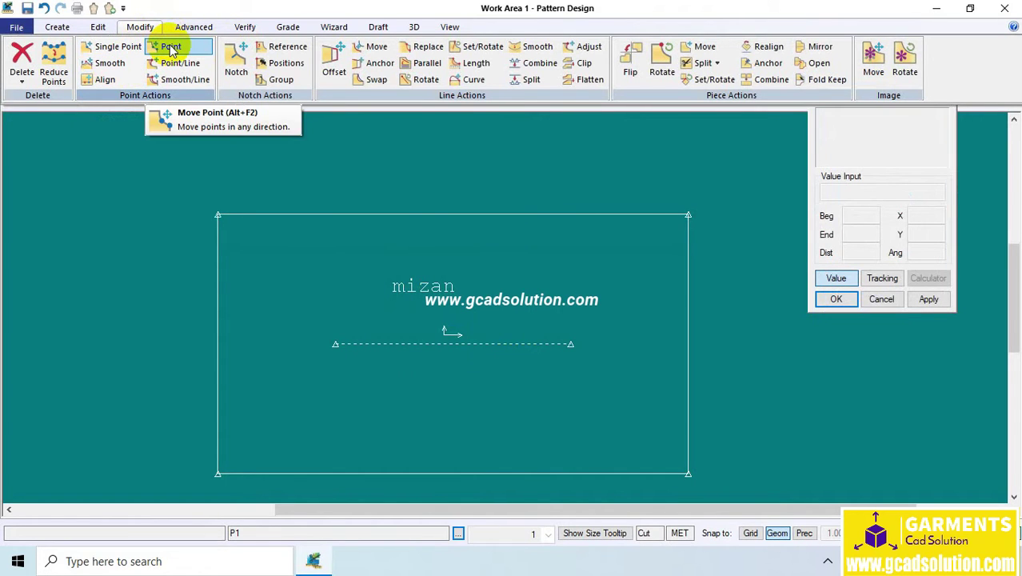
click(171, 50)
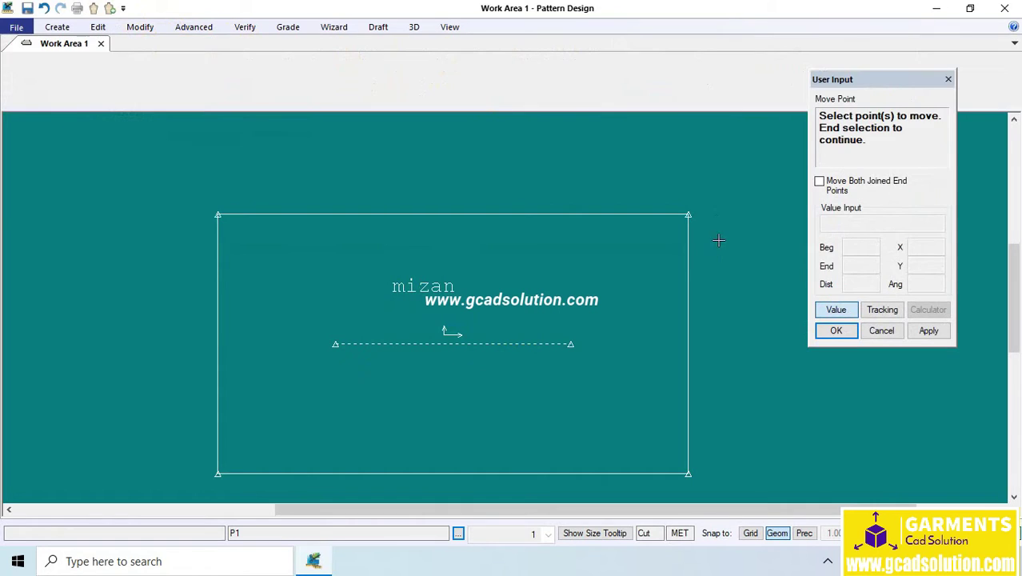
click(687, 215)
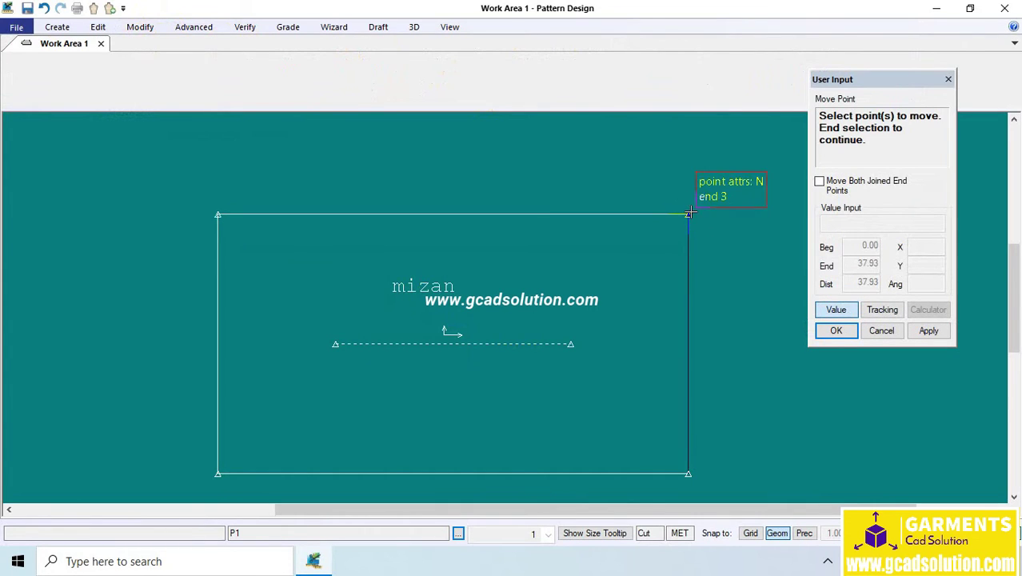
right_click(700, 223)
click(703, 213)
right_click(702, 211)
click(704, 213)
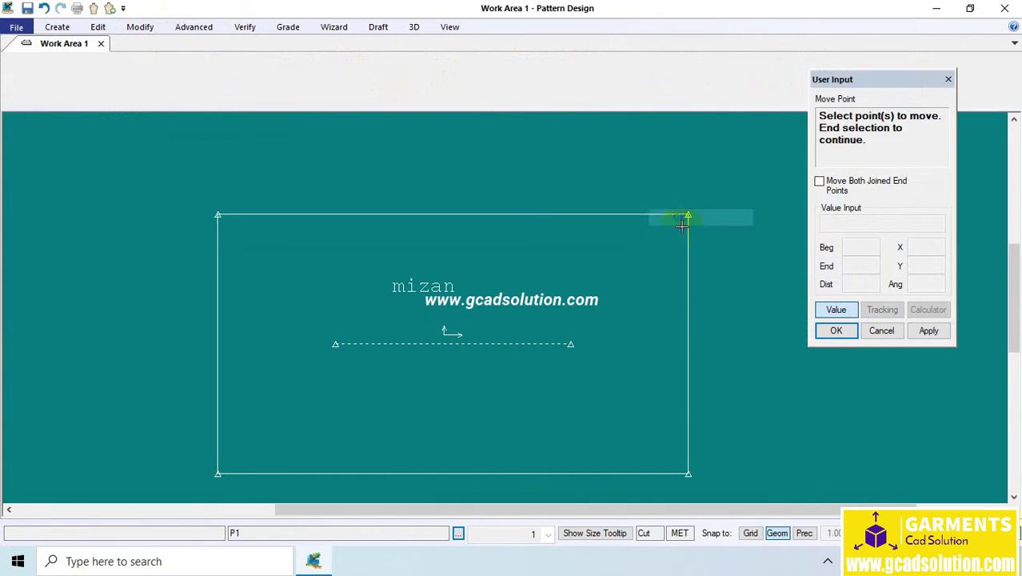
click(674, 211)
right_click(667, 232)
click(714, 240)
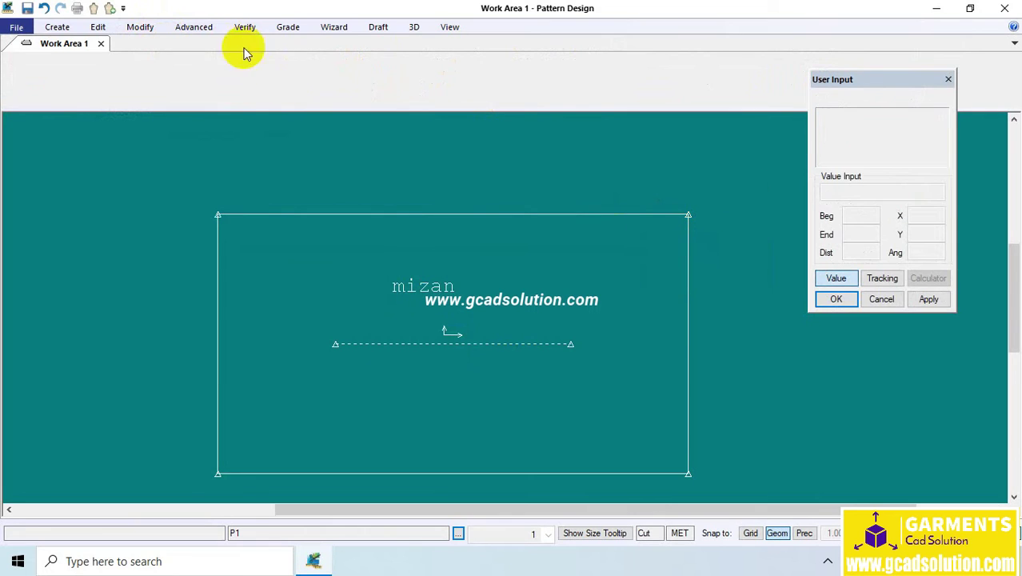
click(137, 32)
click(168, 46)
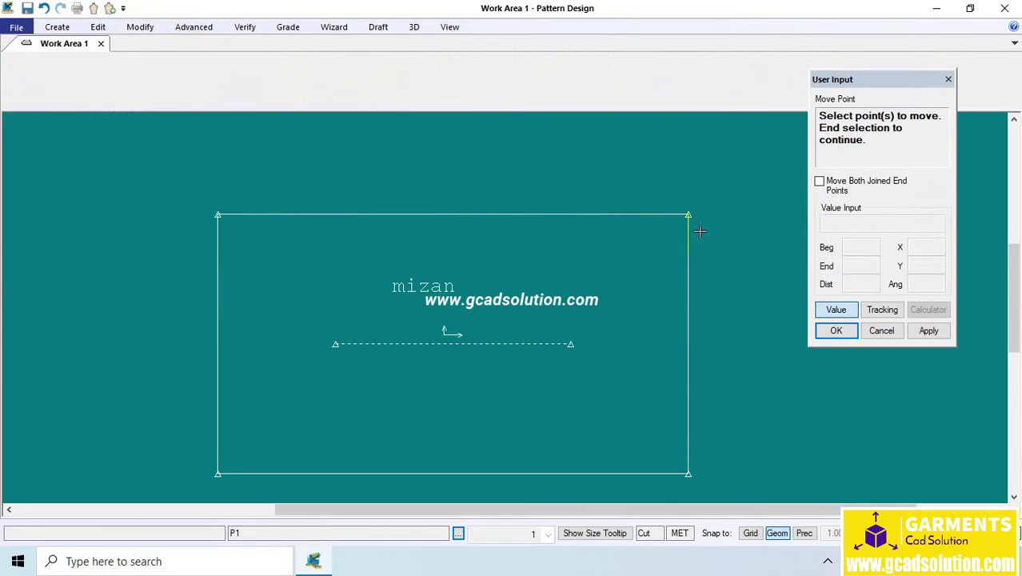
Select the top-right corner and shift it by X -5, then apply and confirm
click(689, 212)
right_click(648, 232)
click(649, 232)
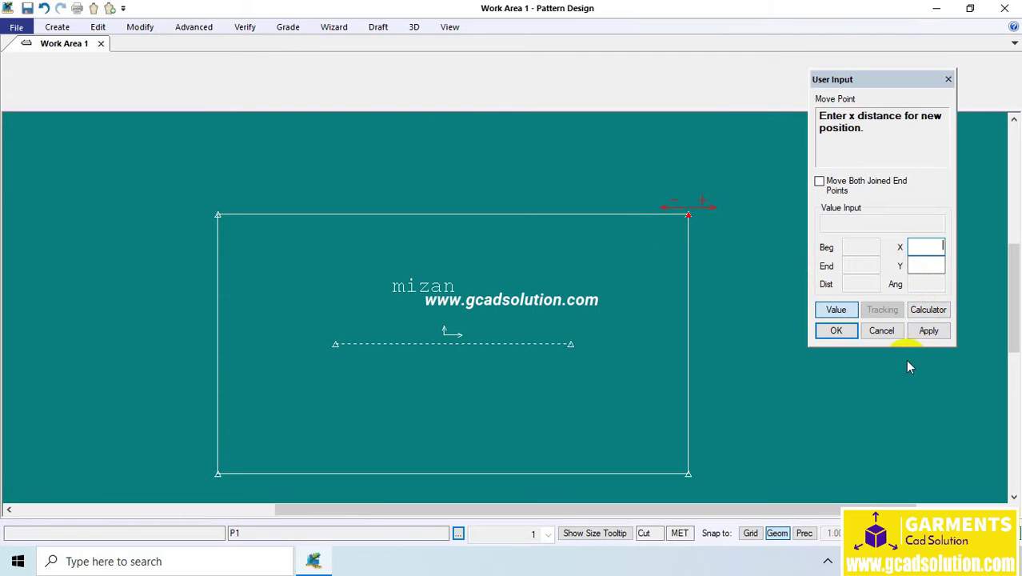
text(-5)
click(931, 337)
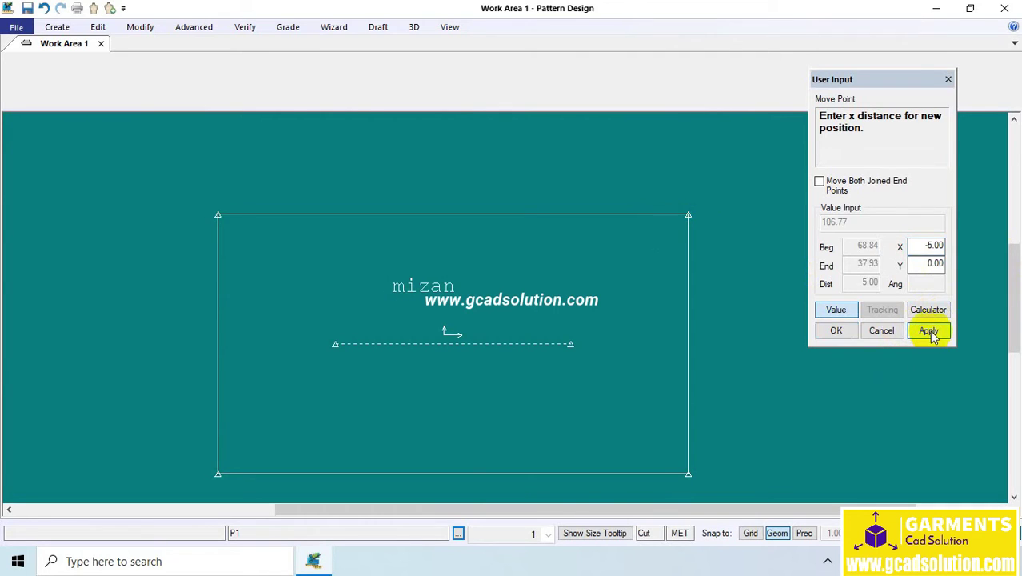
click(837, 330)
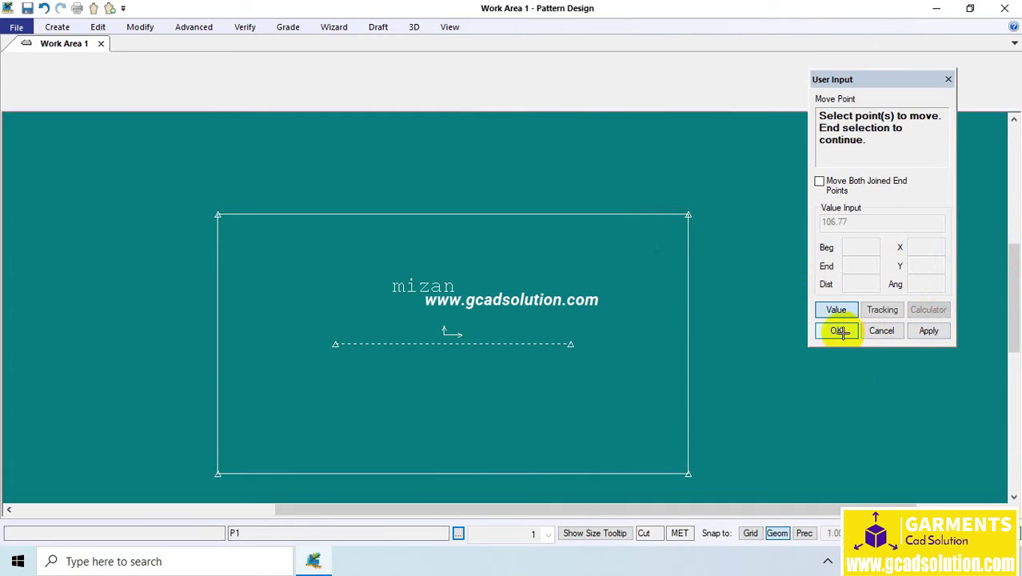
Move the top-right corner freely in Cursor mode to a higher spot, slanting the top edge
click(697, 220)
right_click(696, 224)
click(714, 237)
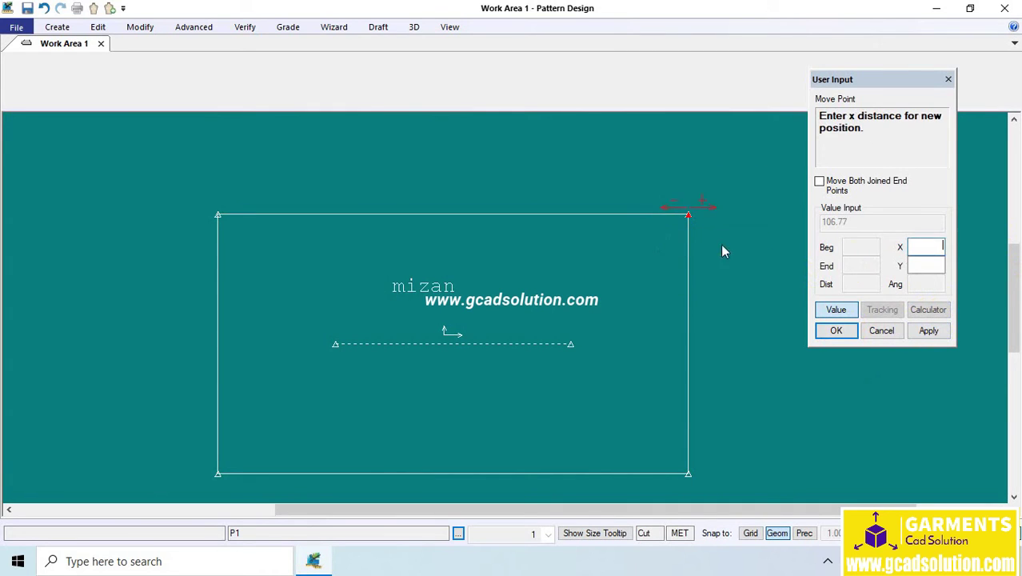
click(835, 310)
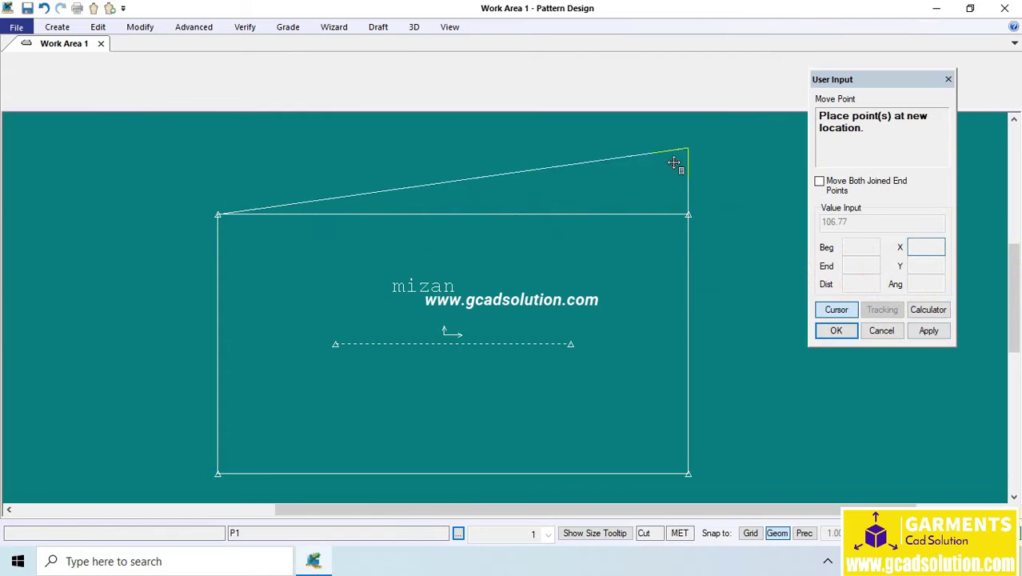
click(886, 235)
click(934, 255)
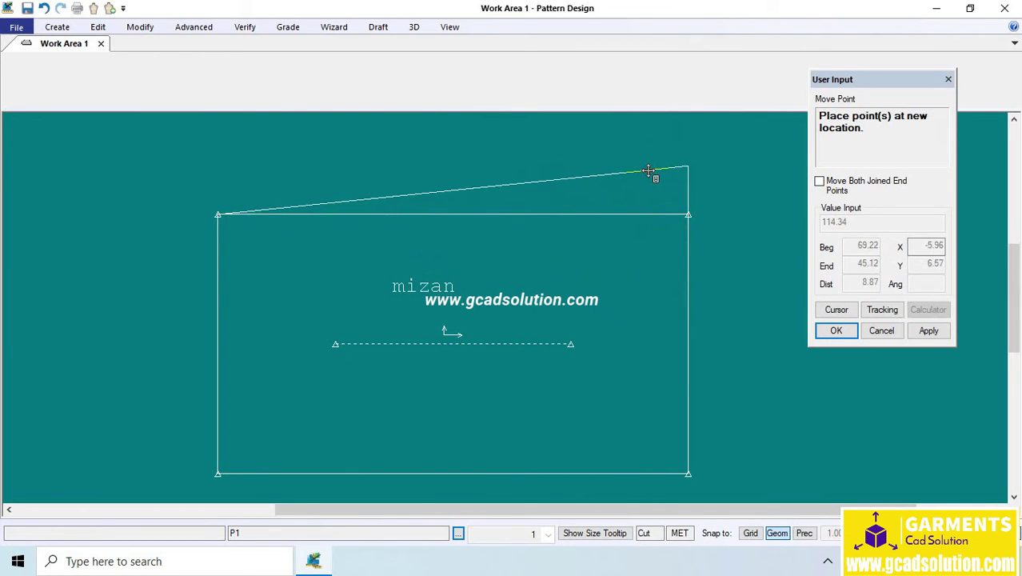
click(611, 164)
Select the corner for another move, then cancel that move
click(693, 159)
right_click(703, 186)
click(710, 201)
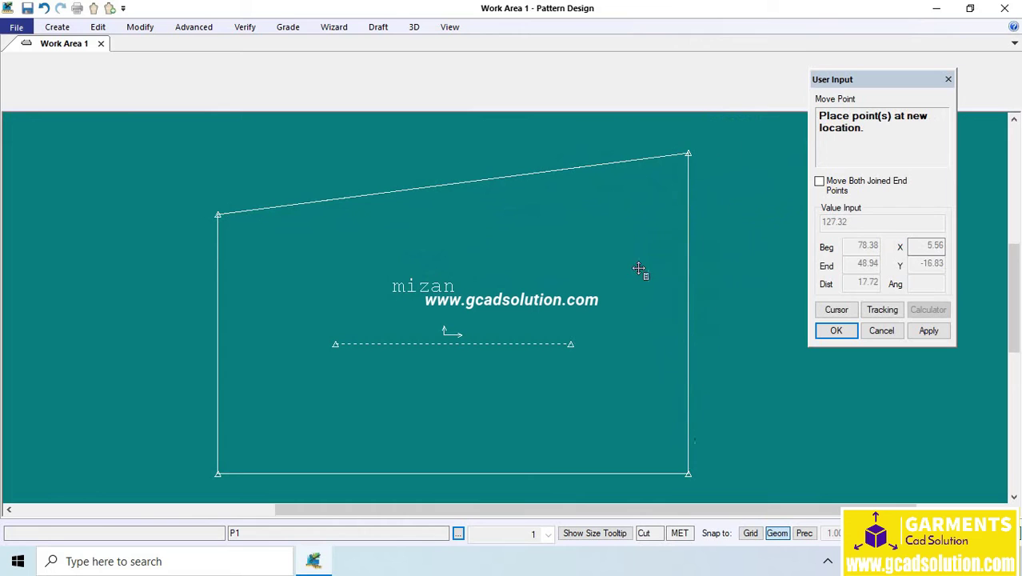
right_click(702, 268)
click(689, 289)
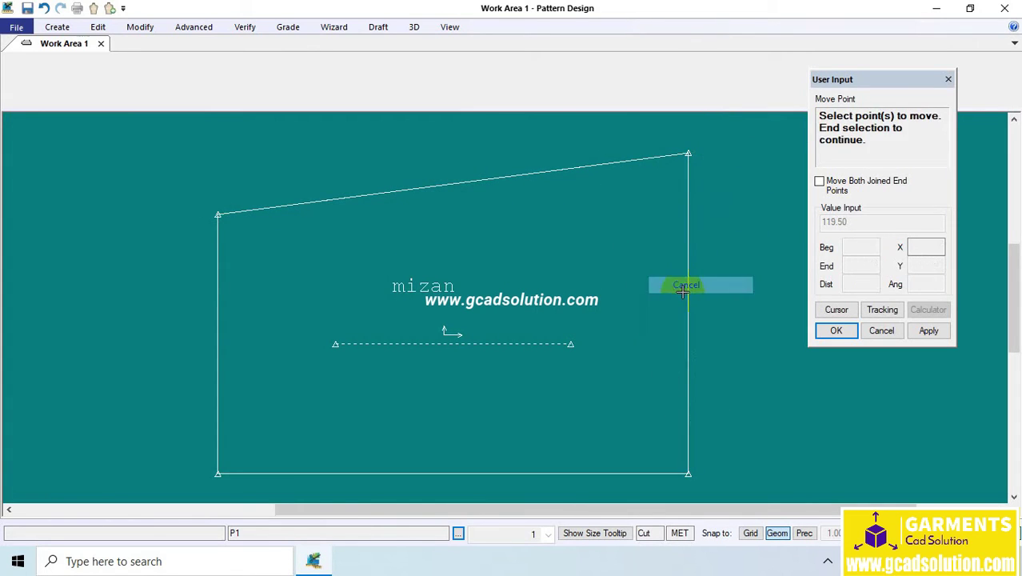
click(883, 333)
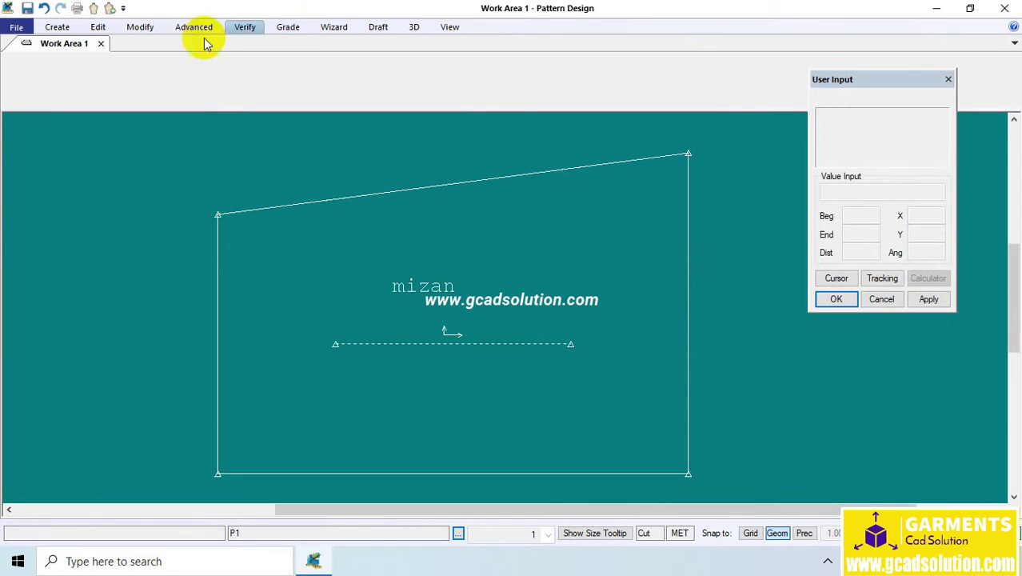
Undo both corner moves to return the mizan piece to a plain rectangle
click(150, 27)
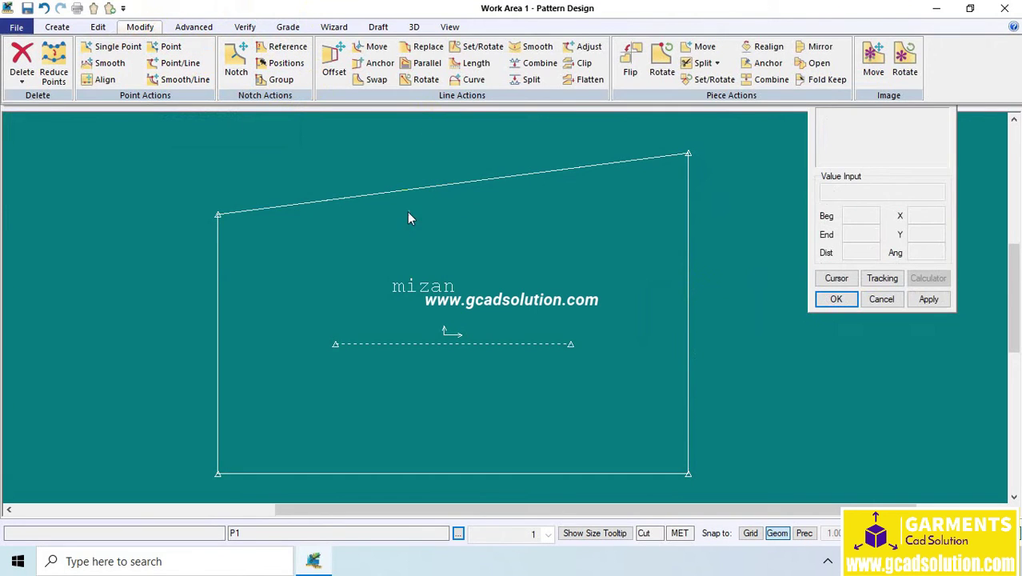
click(881, 299)
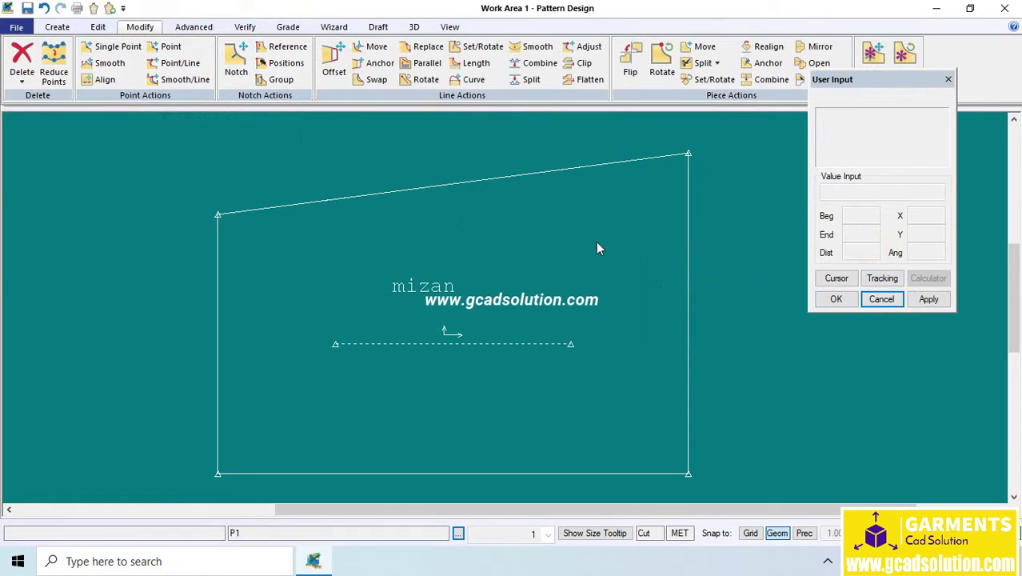
click(574, 251)
scroll(574, 239, down, 1)
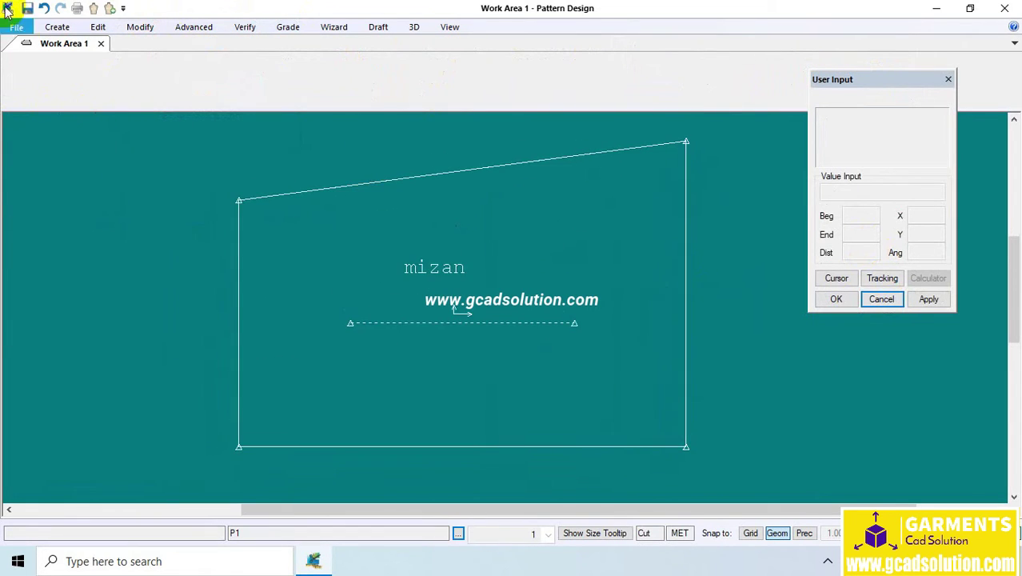
click(44, 9)
click(44, 9)
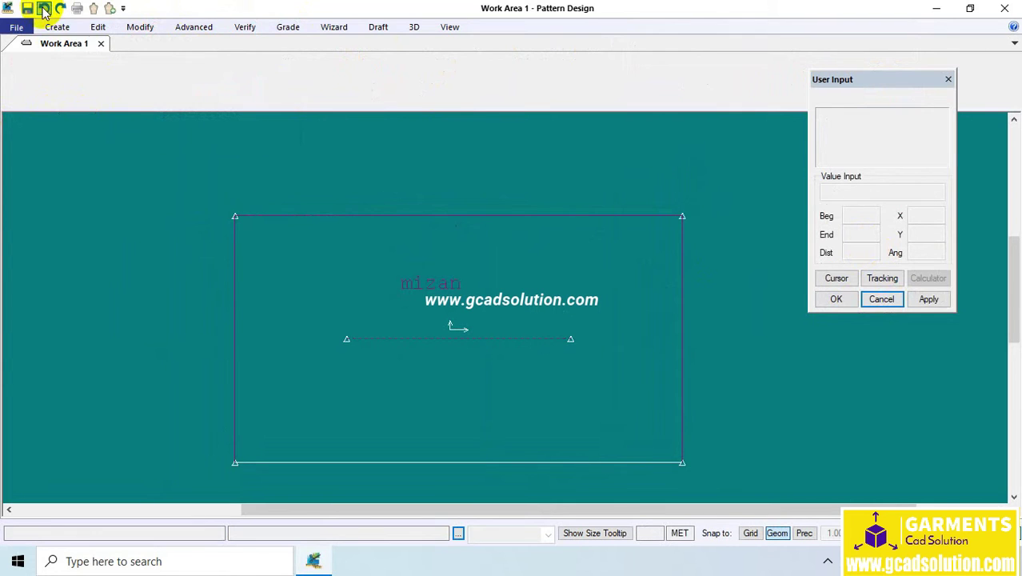
click(141, 31)
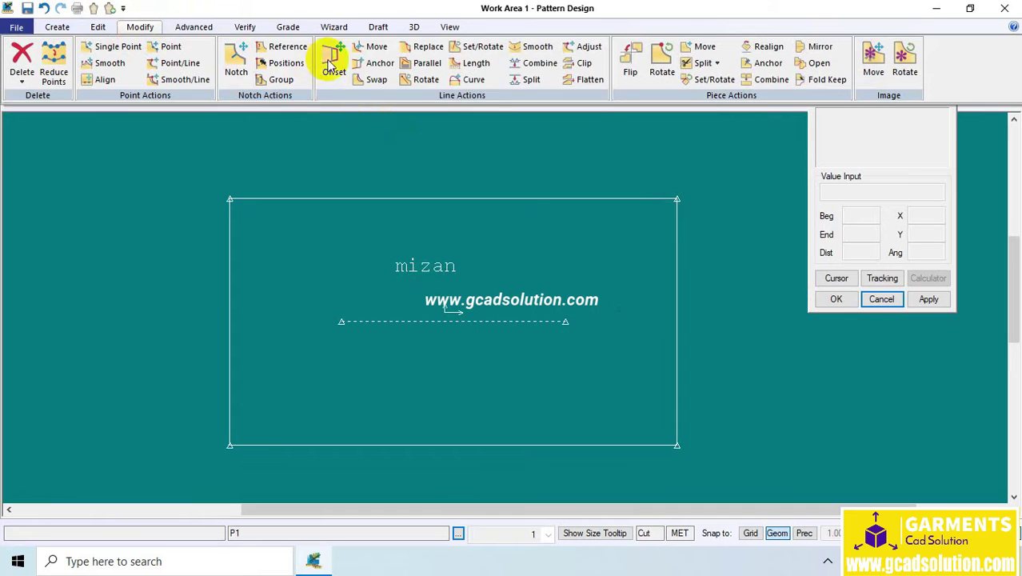
click(377, 50)
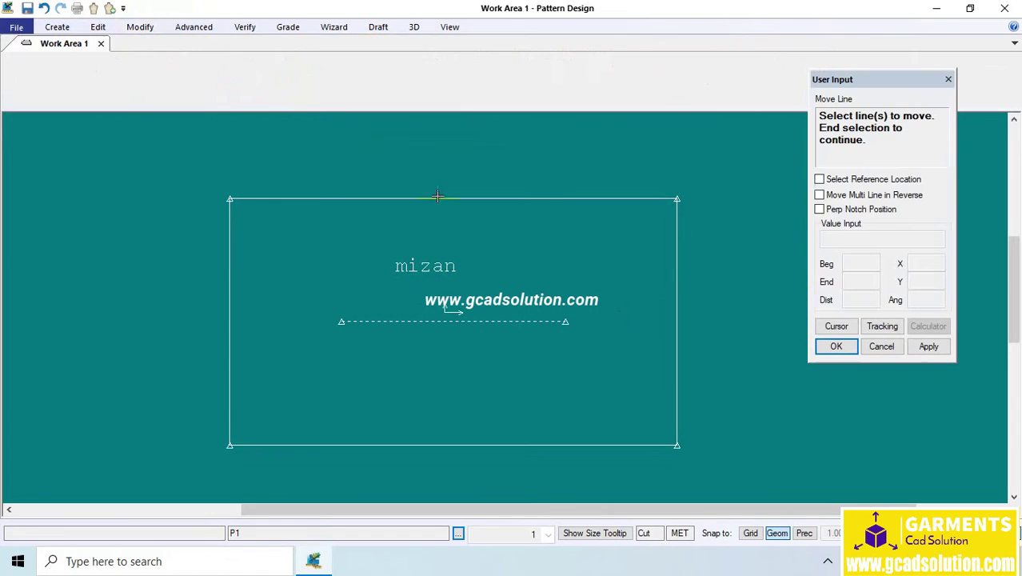
click(492, 198)
right_click(478, 207)
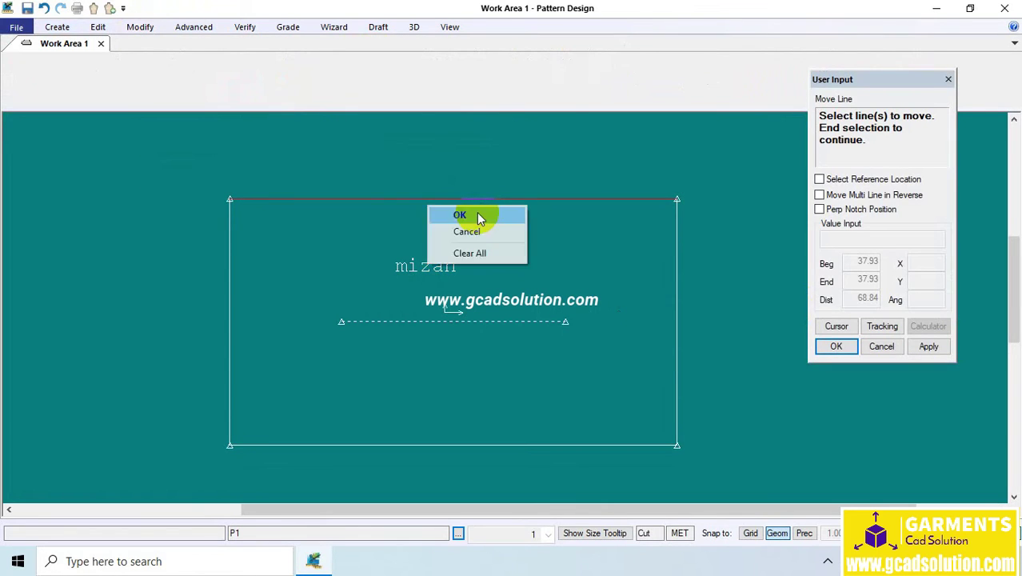
click(477, 212)
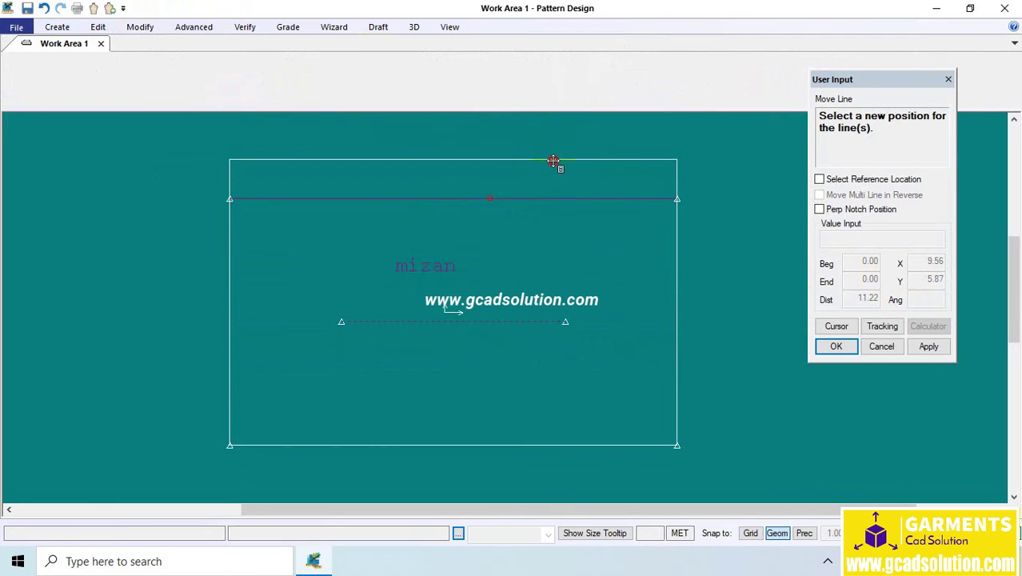
click(555, 159)
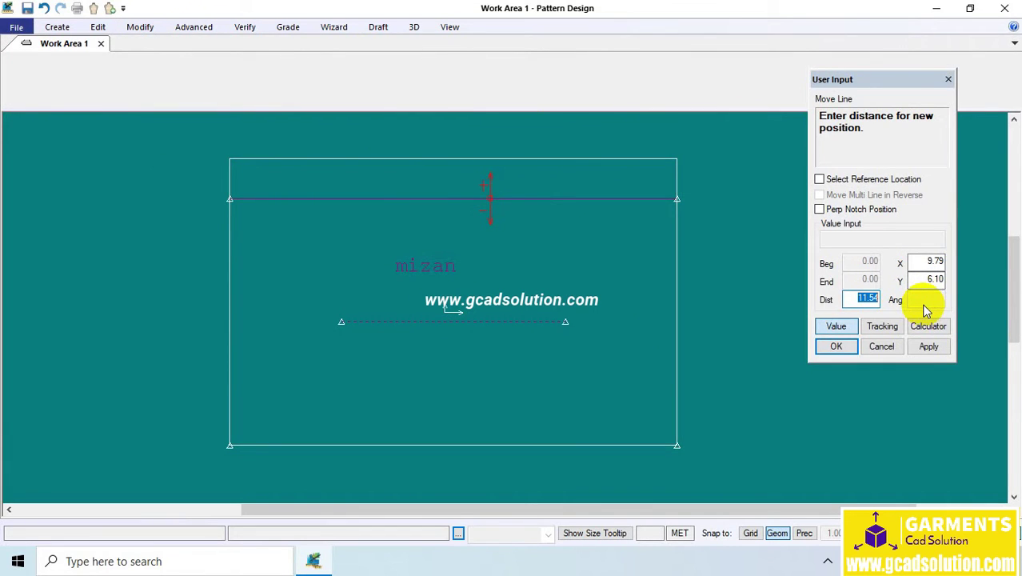
click(927, 278)
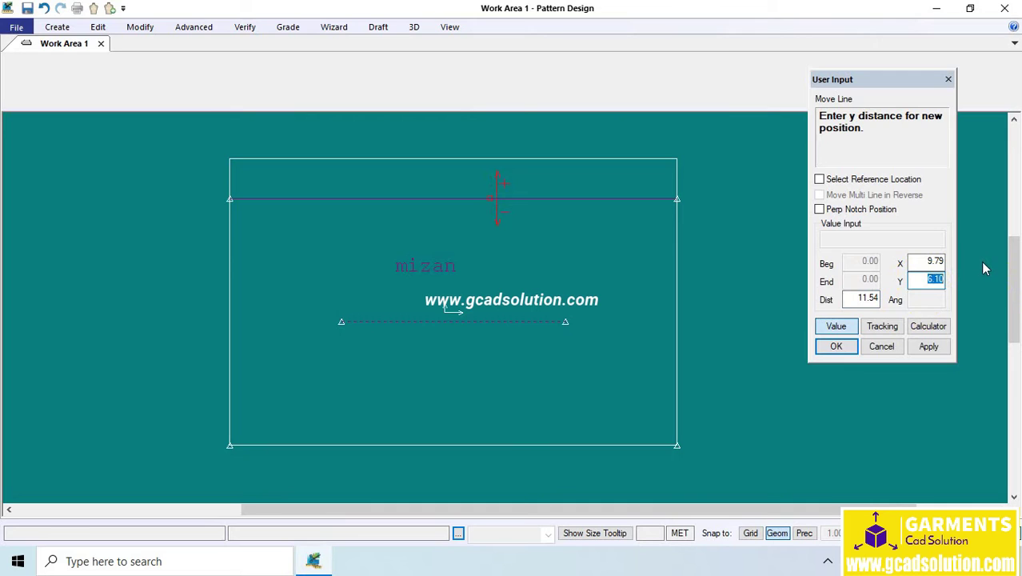
key(BackSpace)
click(916, 264)
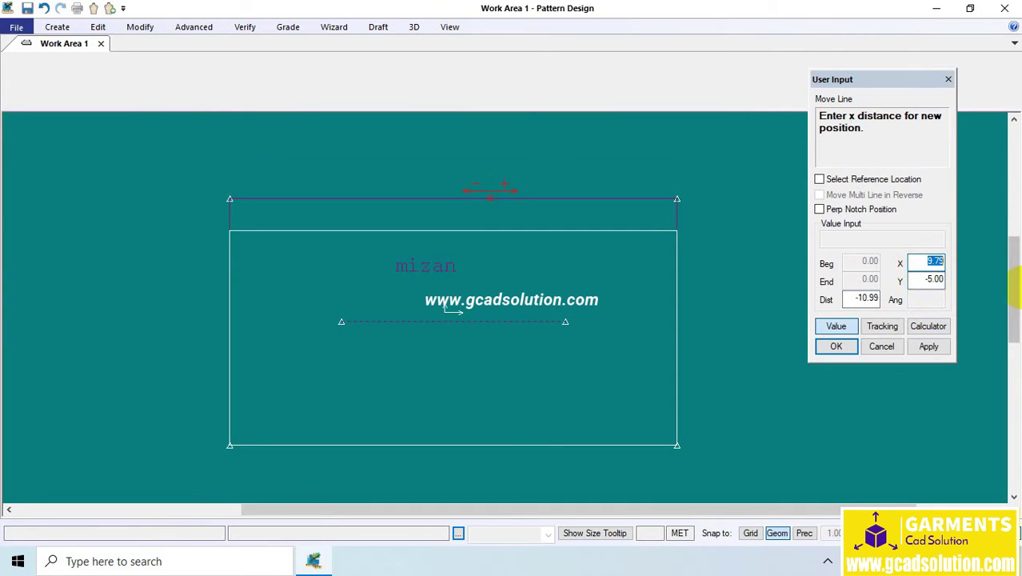
text(0)
click(928, 346)
click(830, 349)
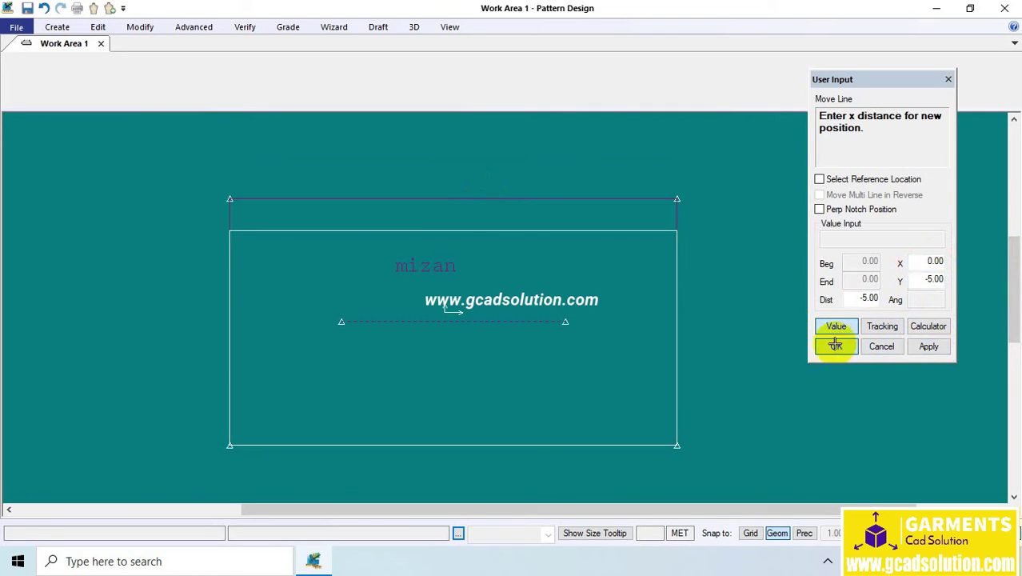
click(520, 231)
right_click(520, 204)
click(520, 203)
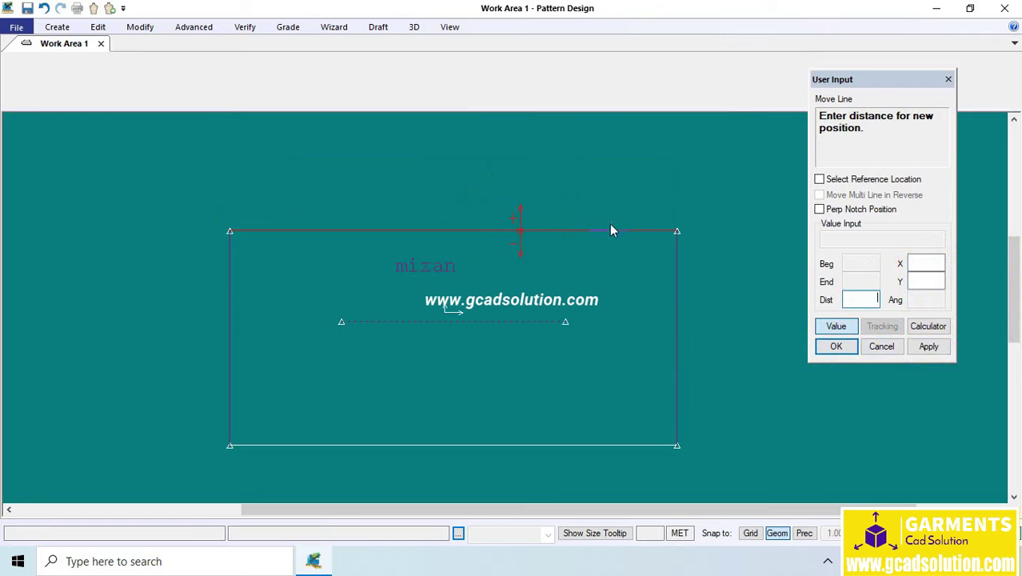
text(5)
click(928, 346)
click(929, 346)
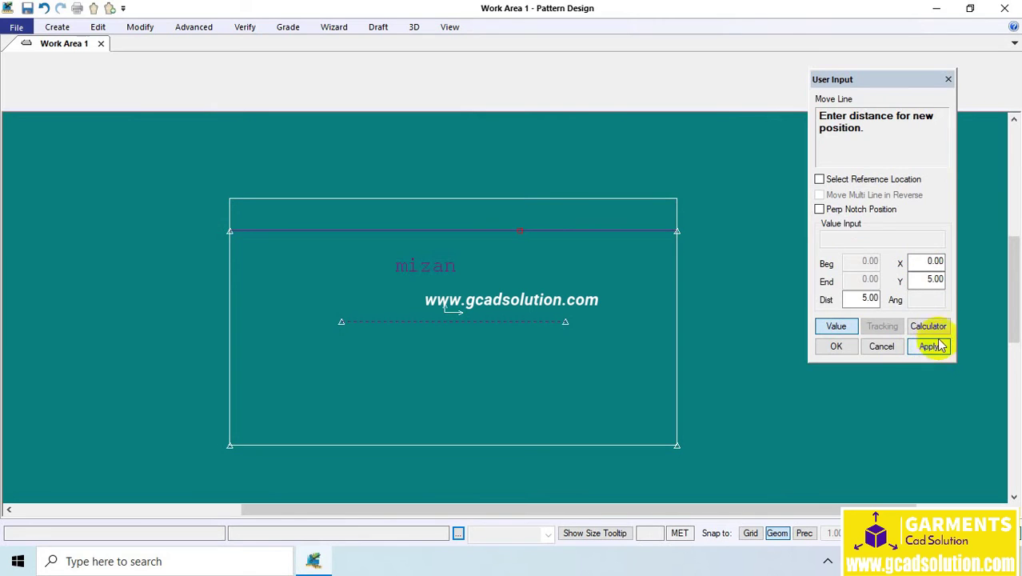
click(835, 346)
right_click(610, 249)
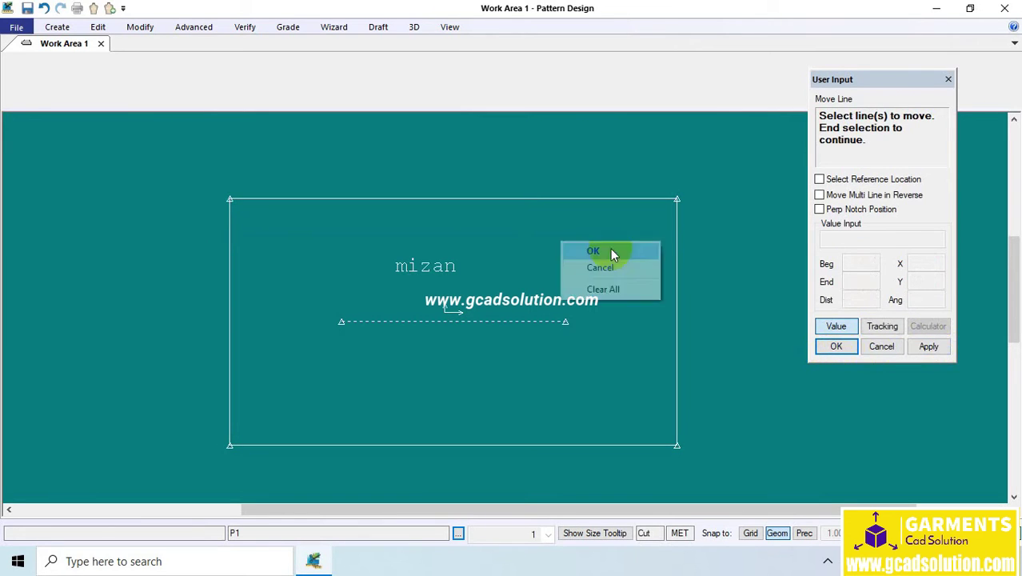
click(610, 249)
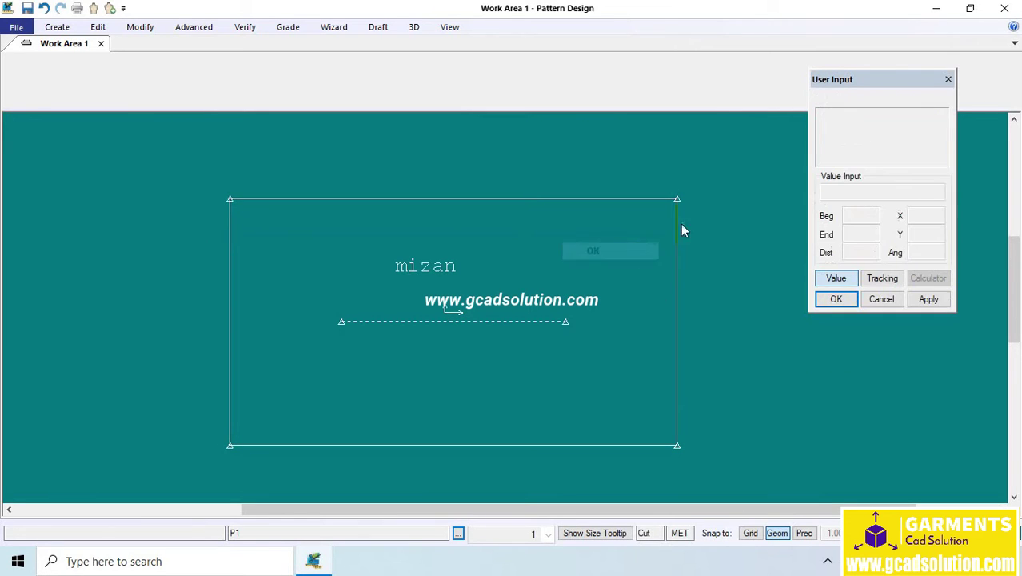
Offset the rectangle's top line upward with the parallel line move, then end the function
click(139, 30)
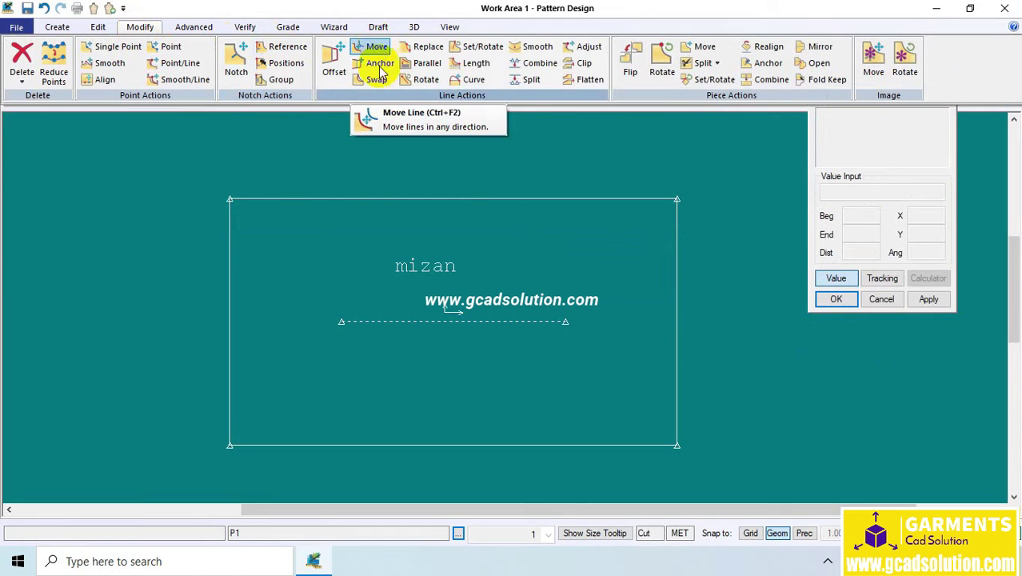
click(334, 63)
click(445, 199)
right_click(454, 242)
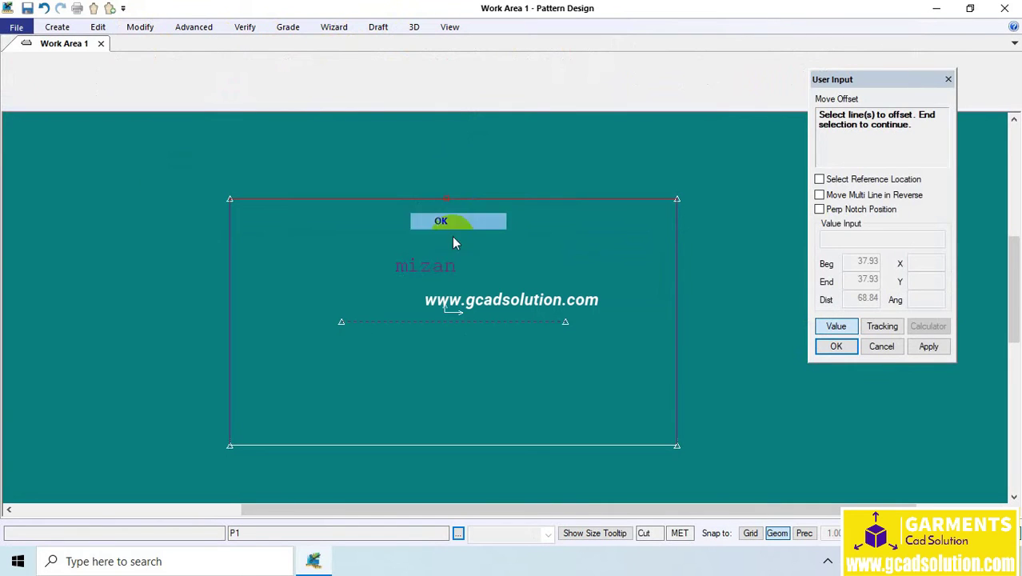
click(447, 226)
click(835, 326)
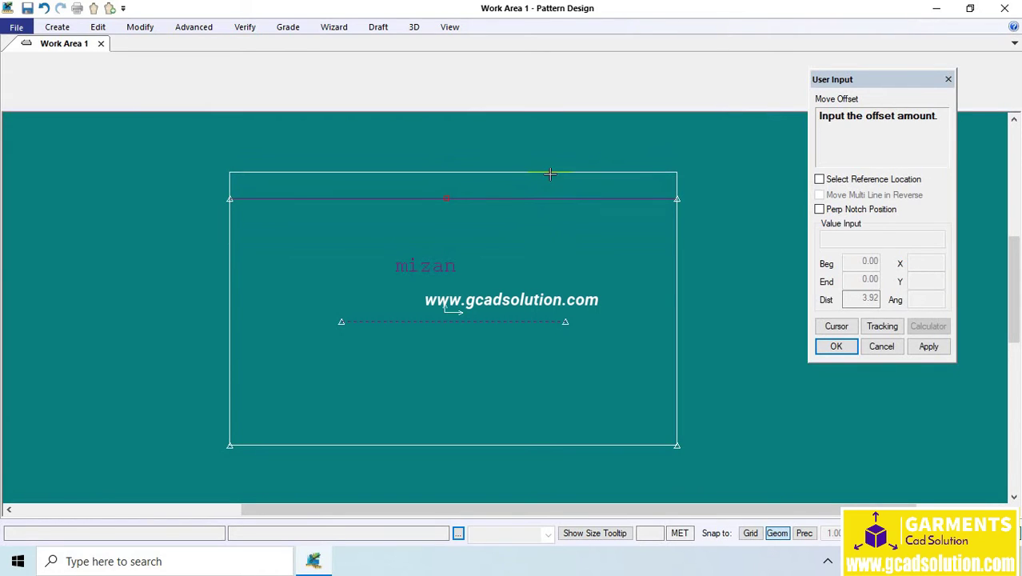
click(549, 173)
right_click(581, 216)
click(572, 236)
Delete the mizan piece from the work area and minimize Pattern Design
click(145, 28)
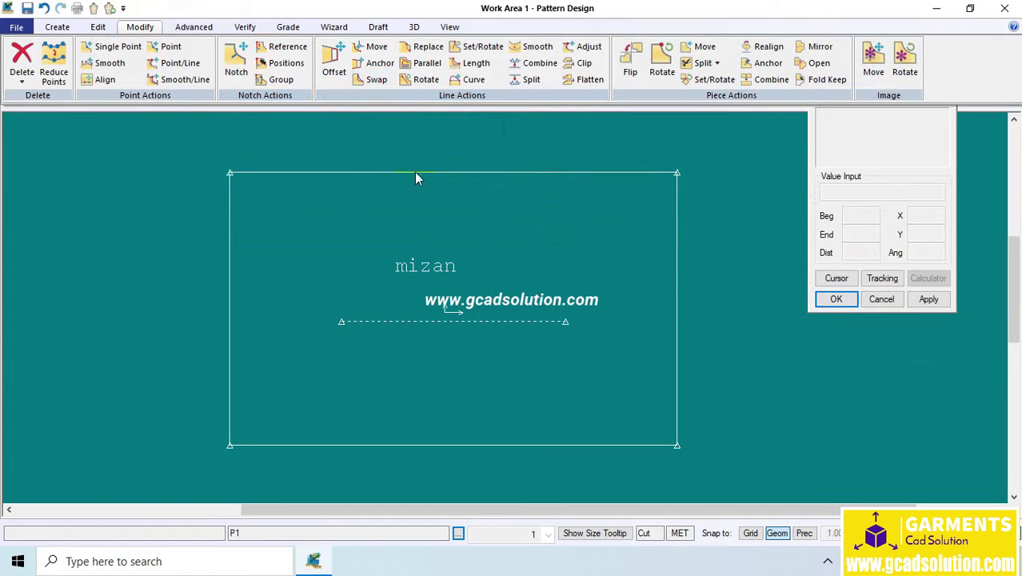
click(431, 232)
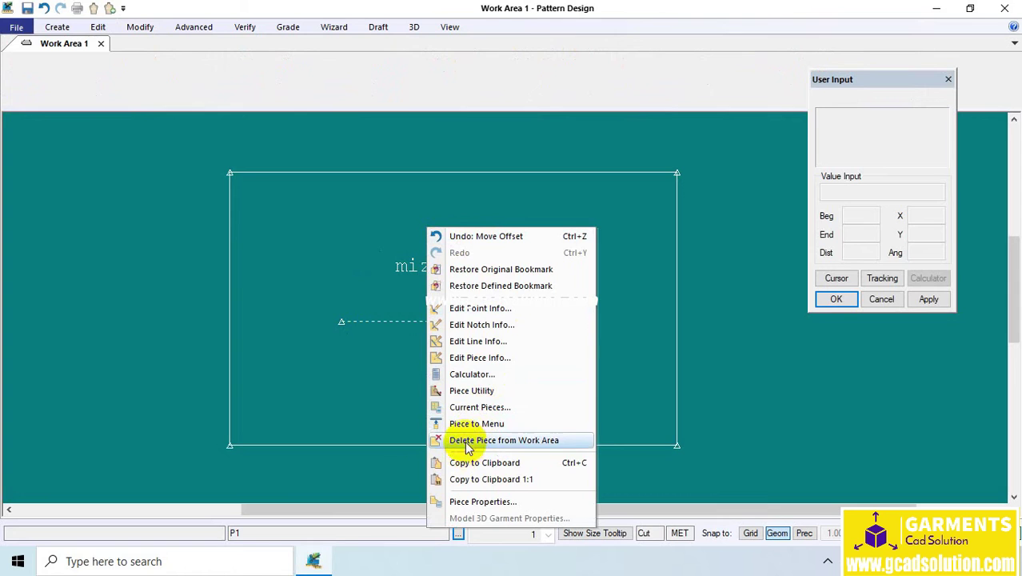
click(470, 445)
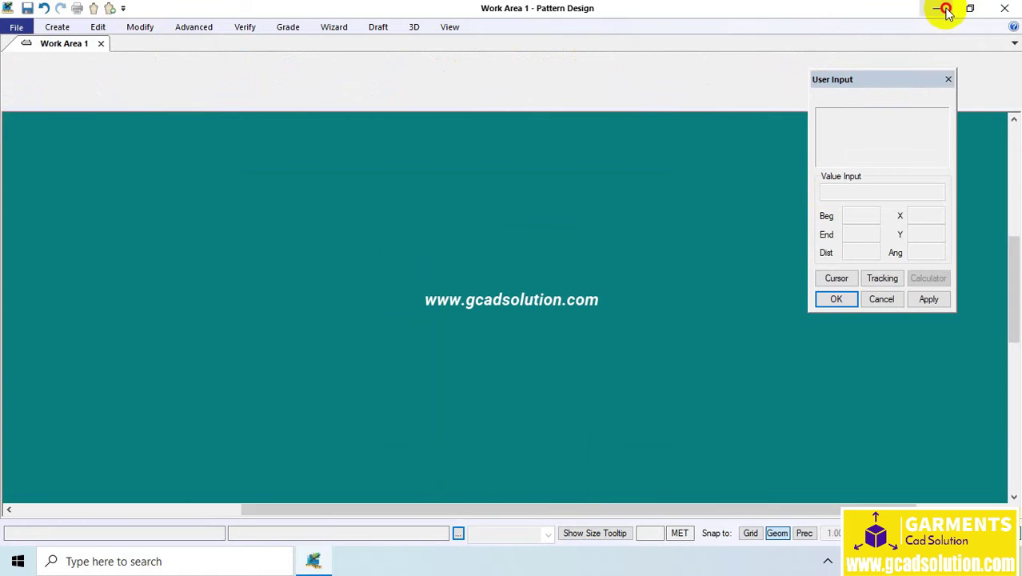
click(946, 9)
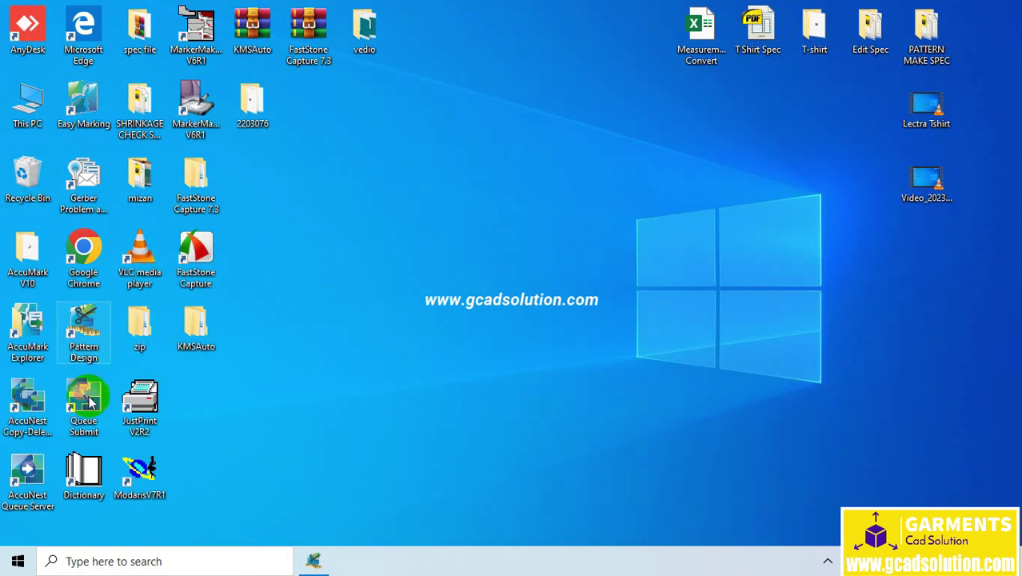
Open TH01827-TM from the ZARA list in AccuMark Explorer into the active work area and place it
double_click(23, 324)
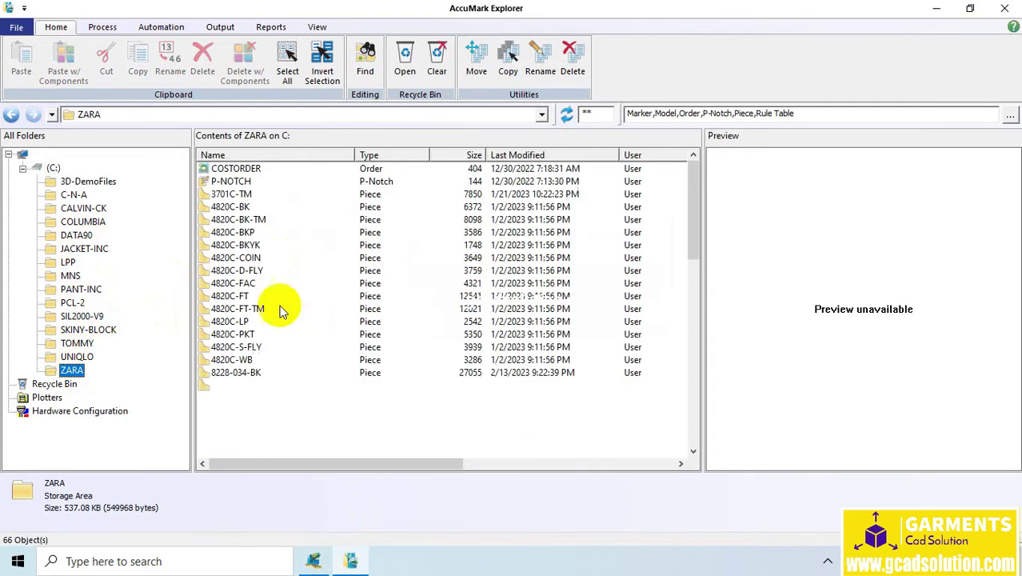
scroll(272, 316, down, 5)
scroll(283, 288, down, 3)
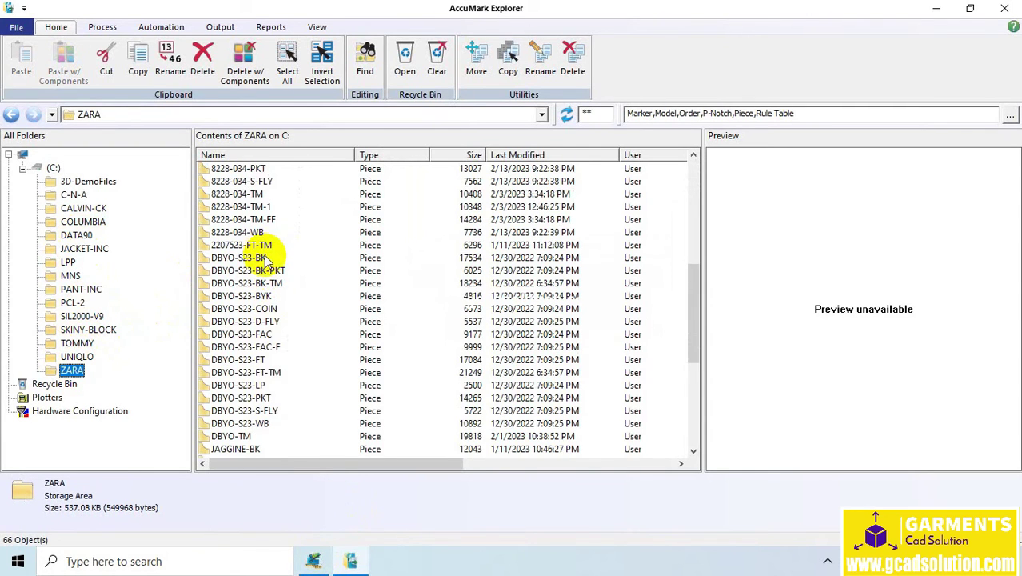
scroll(272, 264, down, 5)
scroll(256, 250, down, 2)
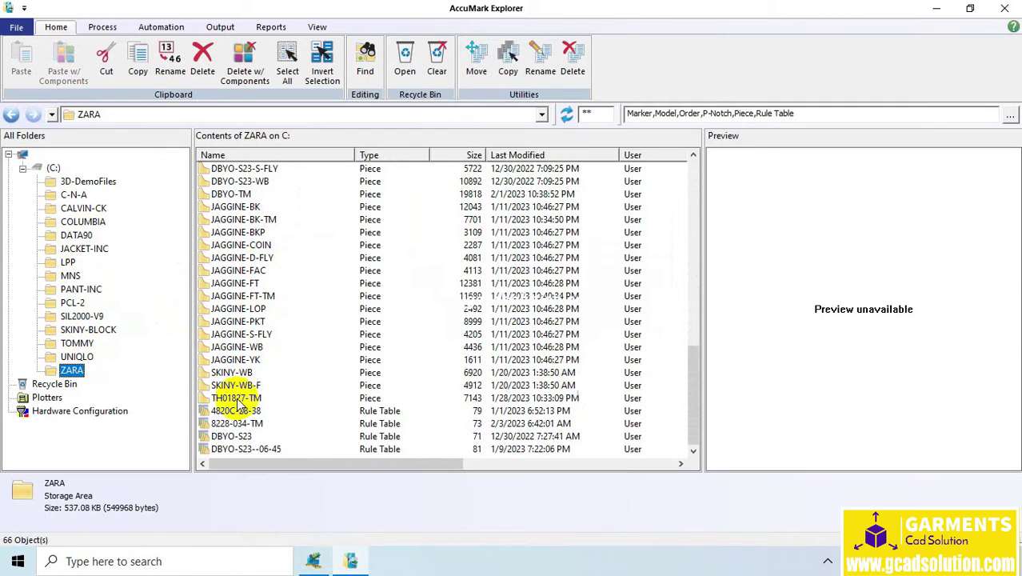
click(236, 399)
right_click(237, 405)
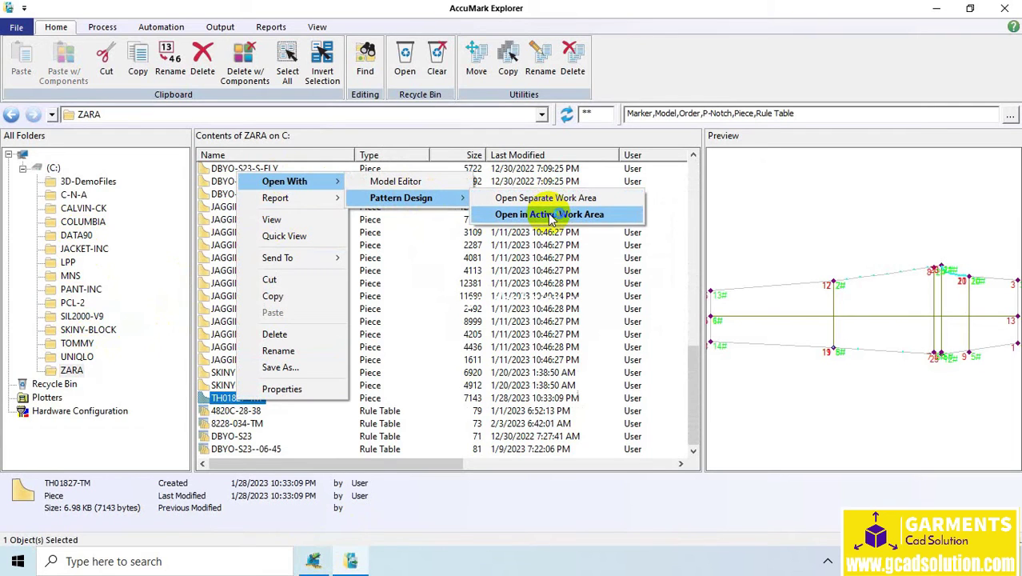
click(550, 215)
drag(44, 67, 476, 290)
scroll(548, 283, up, 1)
scroll(552, 280, down, 2)
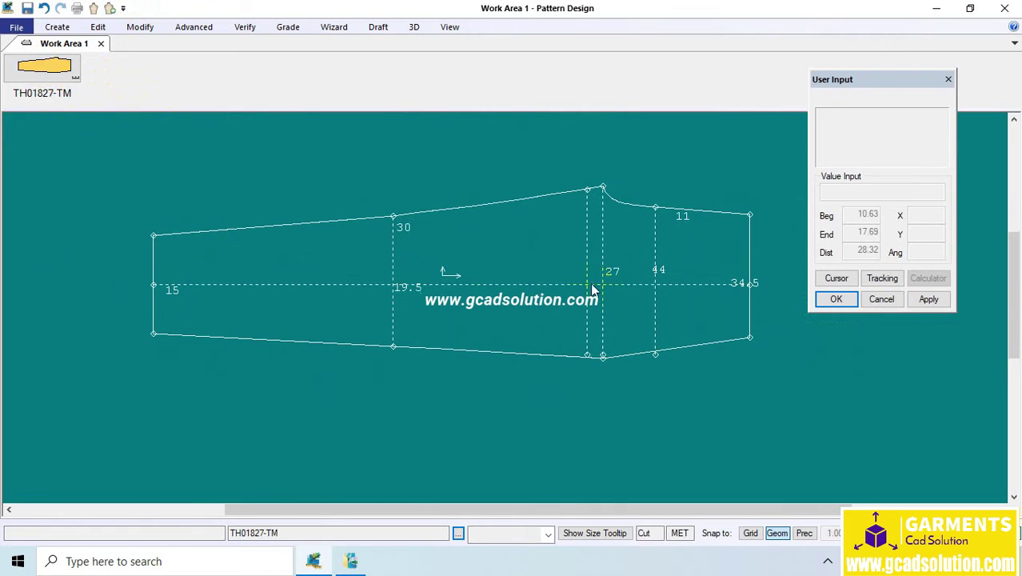
Select the sleeve's narrow left end line with the Anchor line move and position it
click(140, 26)
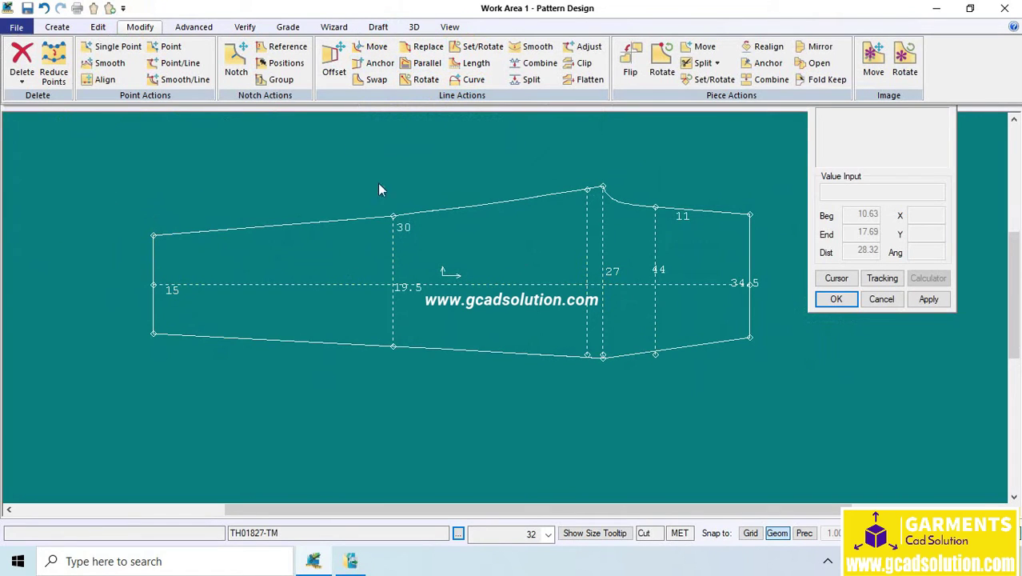
click(375, 62)
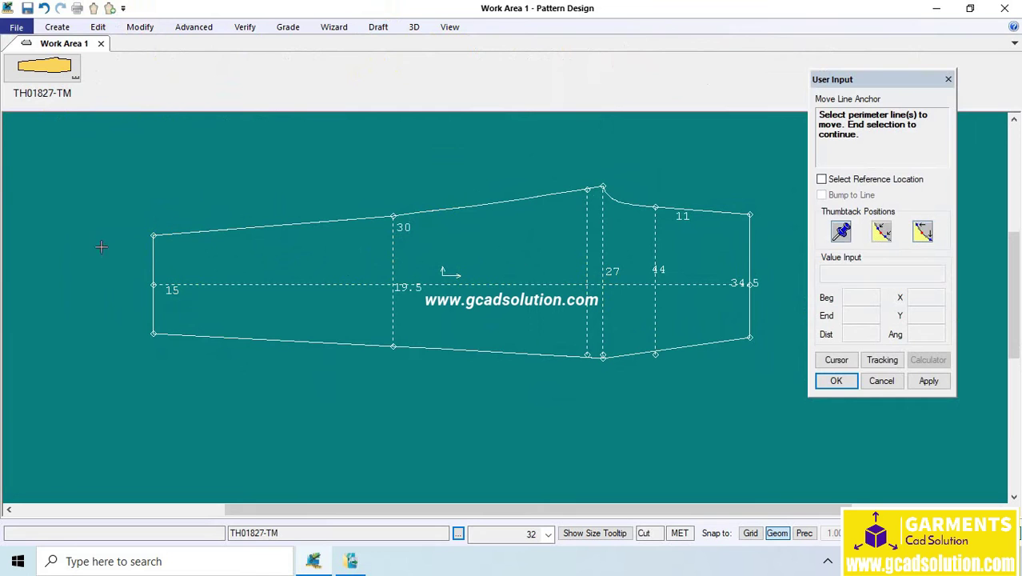
drag(262, 391, 324, 389)
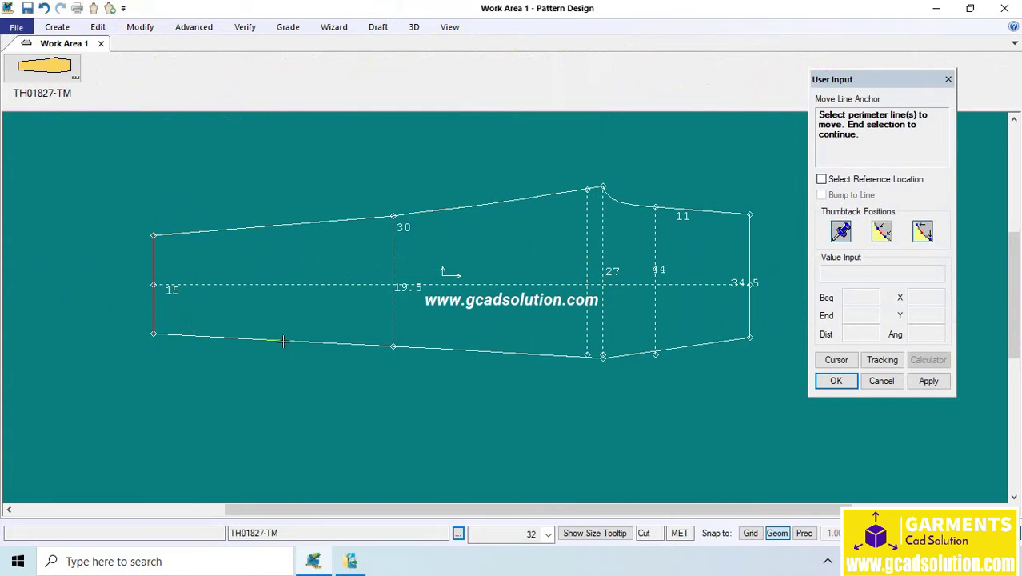
right_click(219, 183)
click(264, 193)
right_click(228, 188)
click(256, 195)
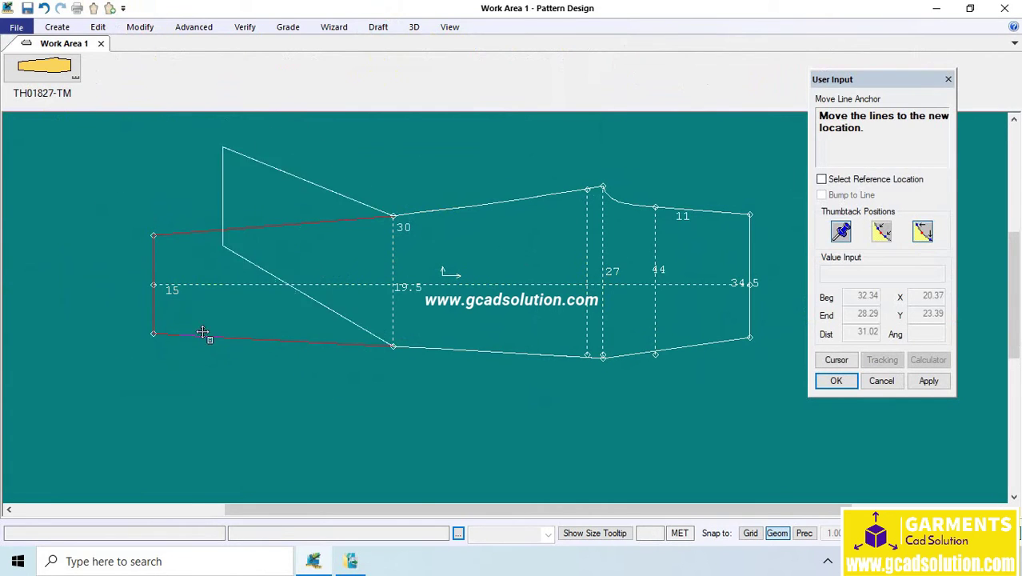
click(211, 352)
Shift the left end by X 0, Y -0.5, then Y -1, and commit the move
key(Return)
text(0)
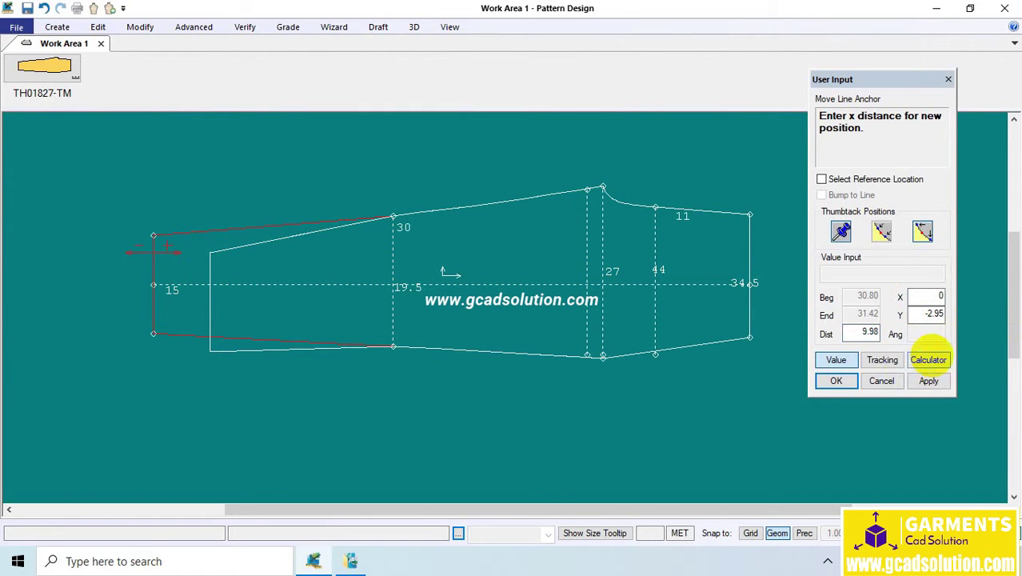
key(Return)
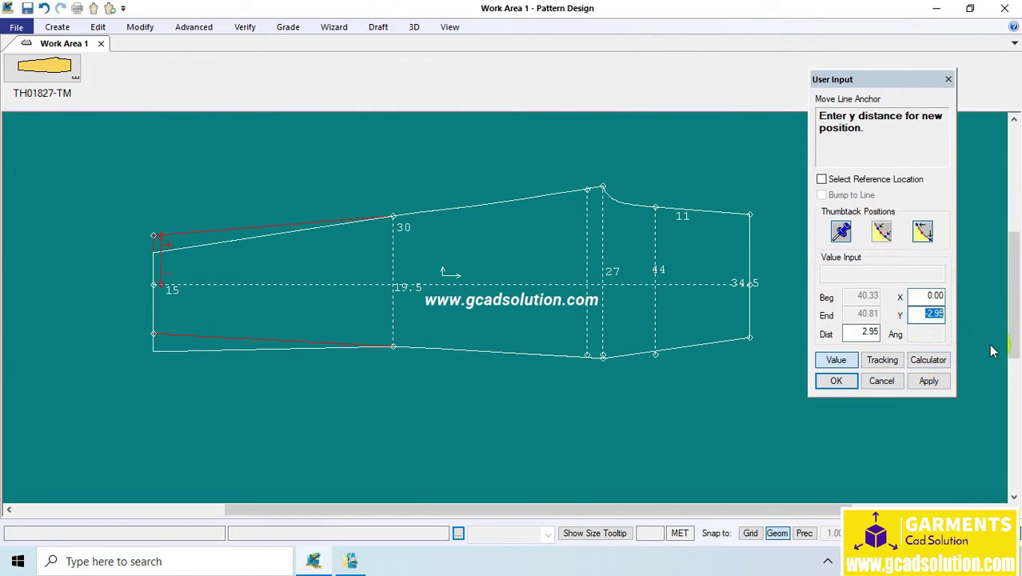
key(BackSpace)
text(.5)
click(928, 380)
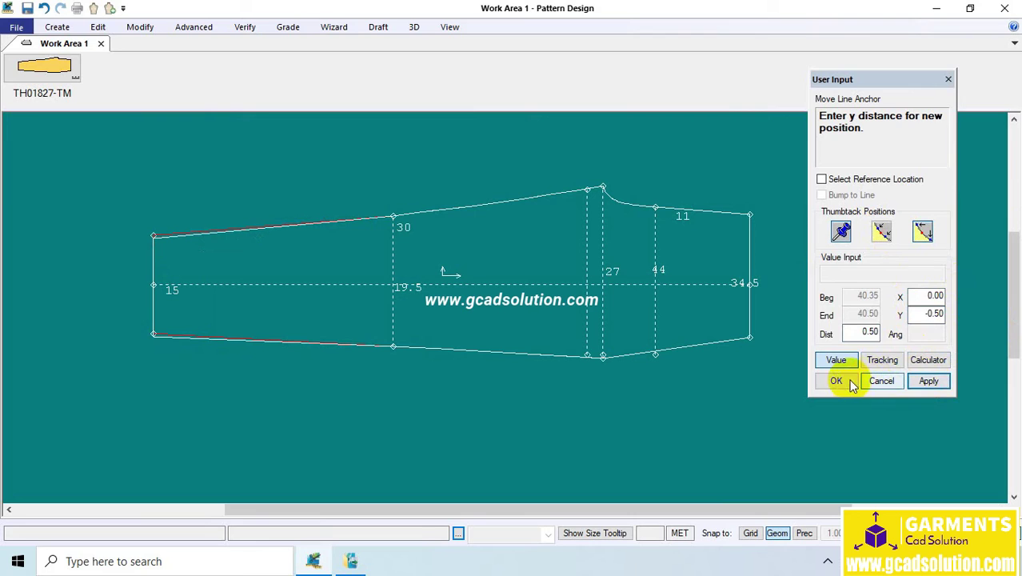
click(919, 320)
text(-1)
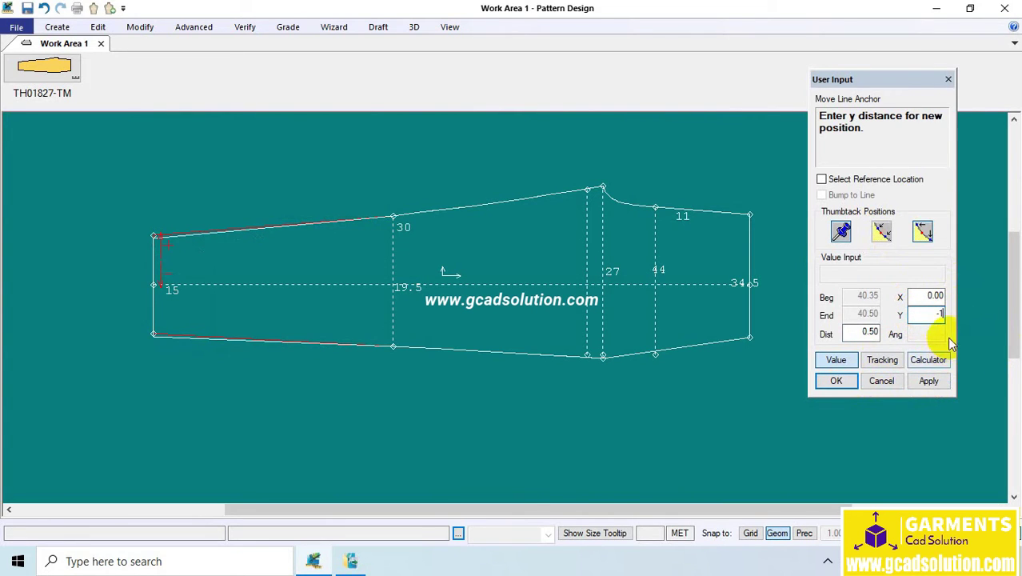
click(929, 381)
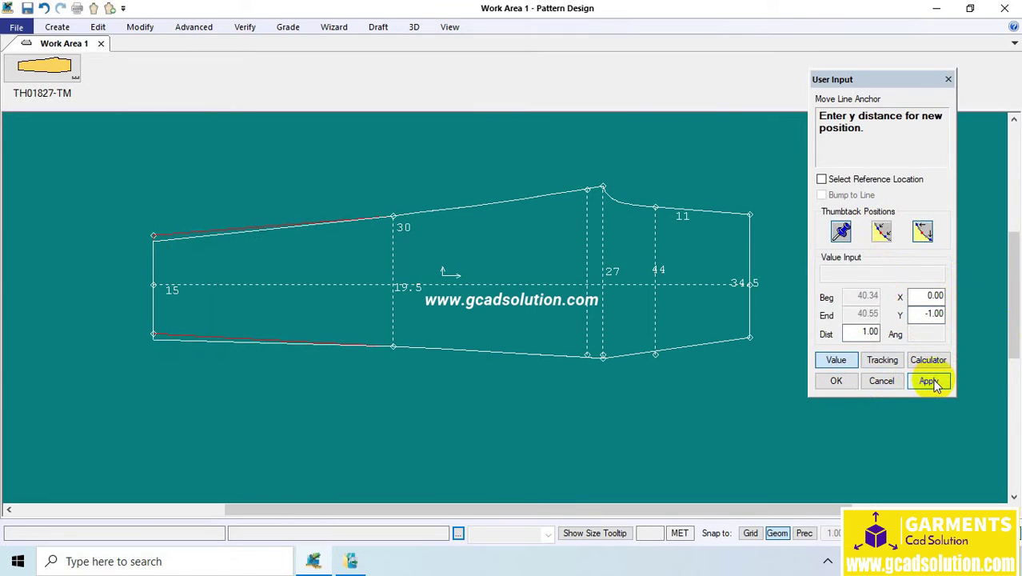
click(835, 380)
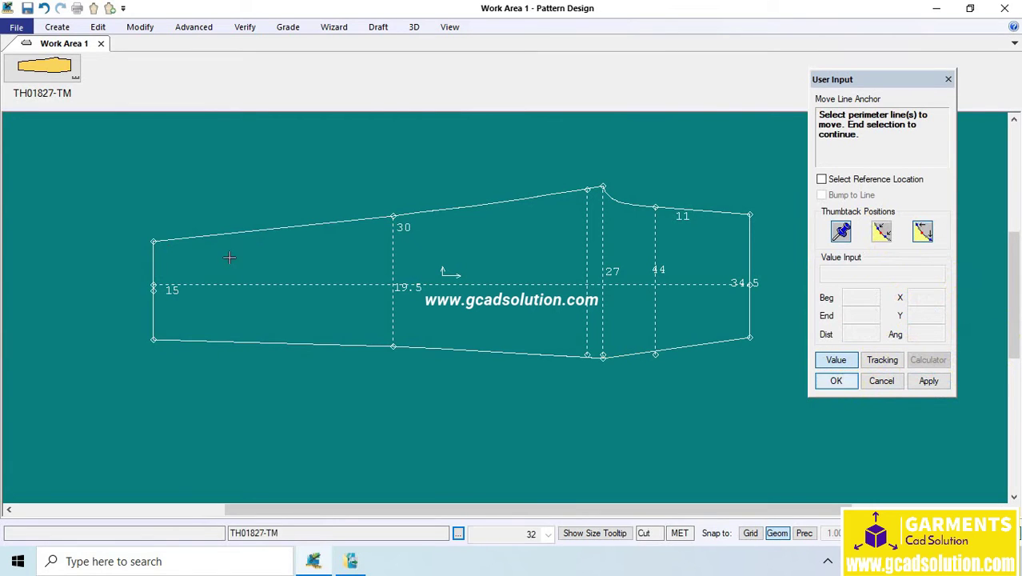
Cancel the line-move function and undo the last left-end move
scroll(353, 246, up, 1)
scroll(384, 231, up, 1)
scroll(416, 190, up, 1)
scroll(421, 189, down, 1)
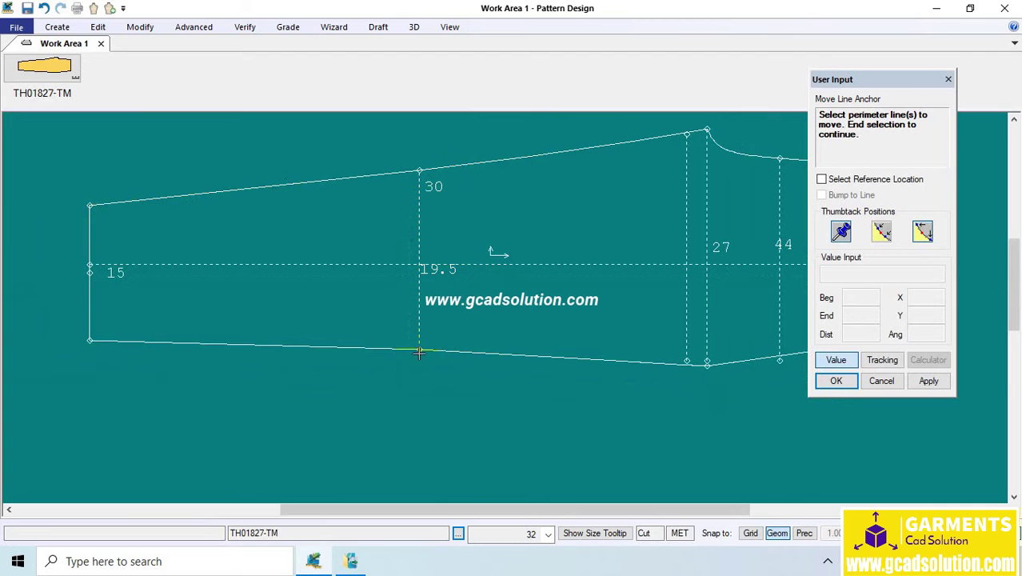
right_click(300, 183)
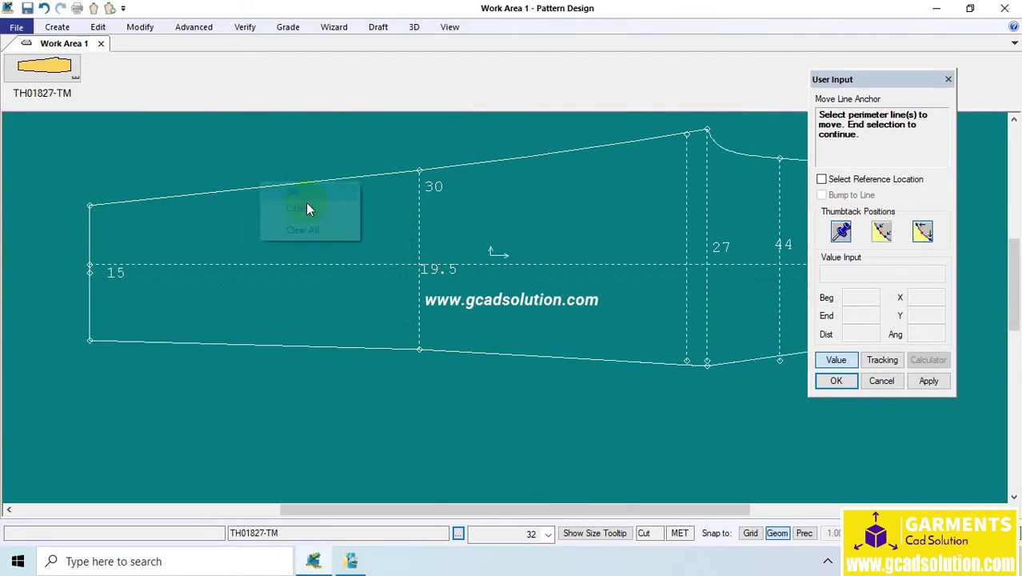
click(308, 205)
right_click(472, 142)
click(511, 151)
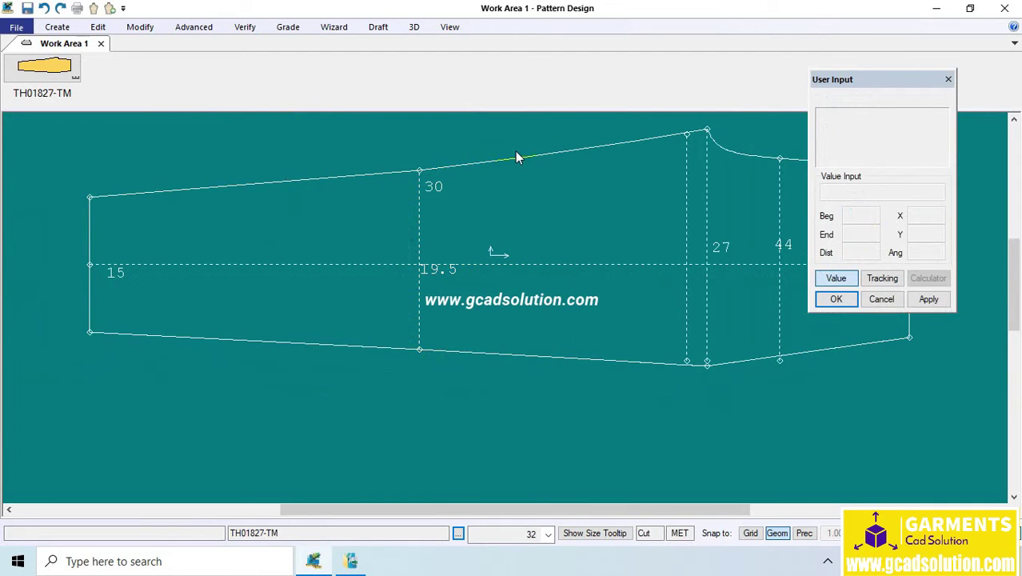
click(146, 29)
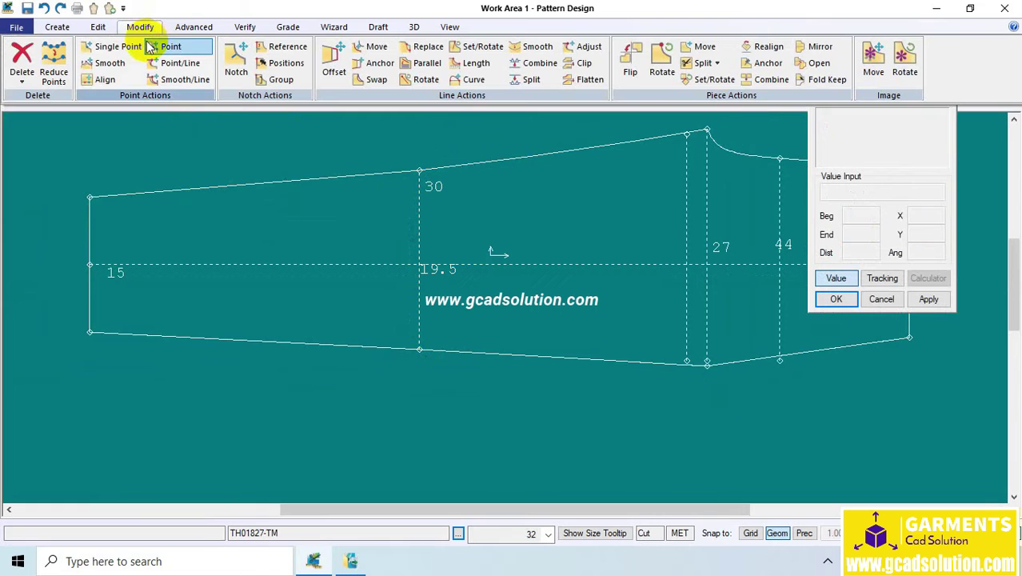
Select the left-end points for a Smooth move, accepting the default smoothing range
click(109, 62)
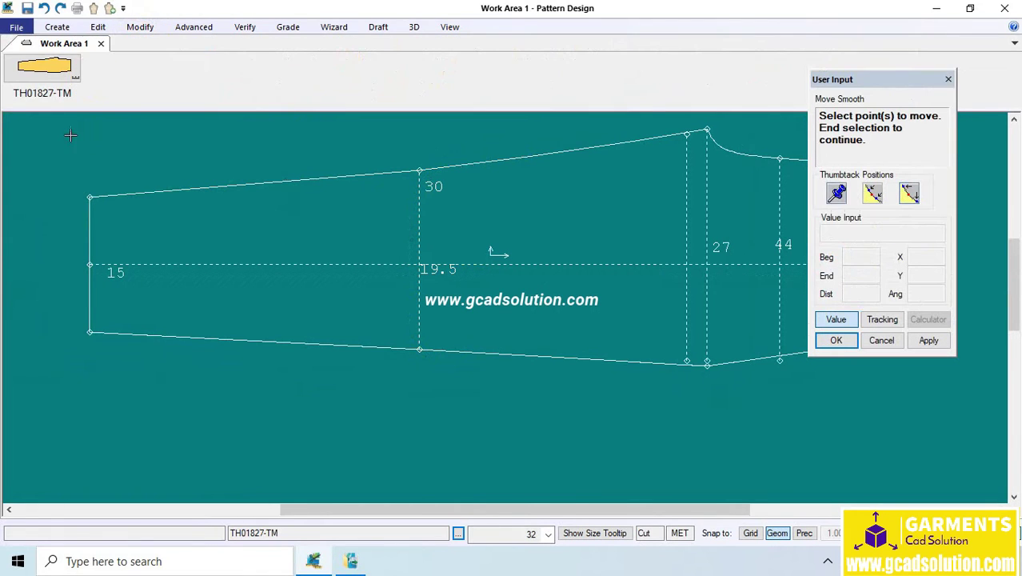
drag(64, 164, 288, 392)
right_click(254, 172)
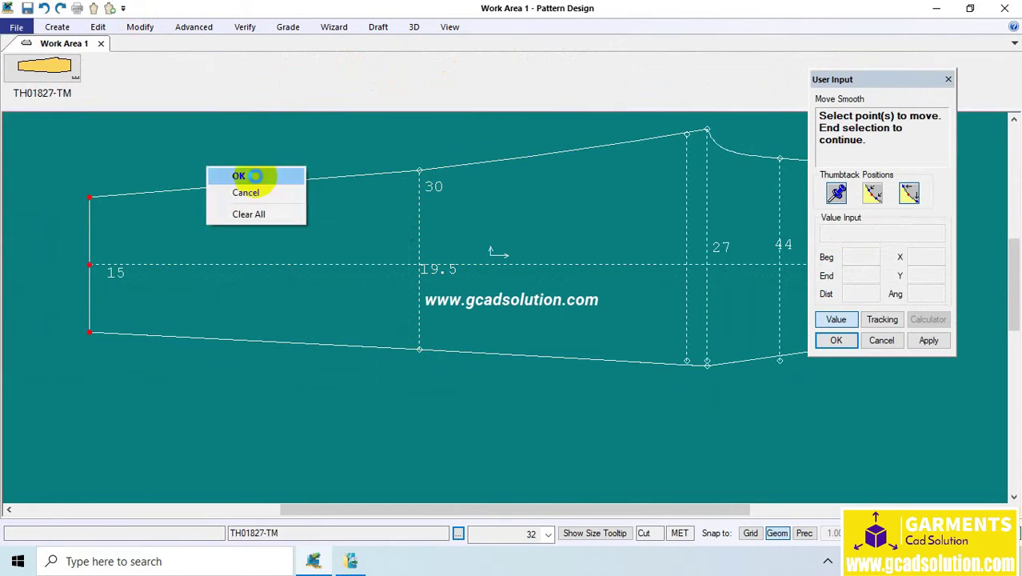
click(255, 171)
click(620, 311)
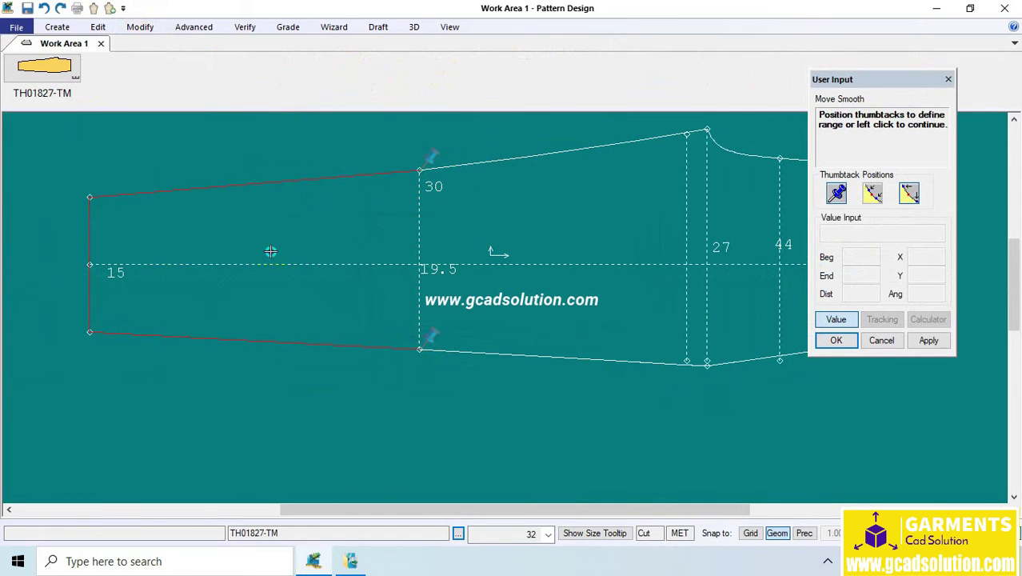
right_click(240, 251)
click(258, 254)
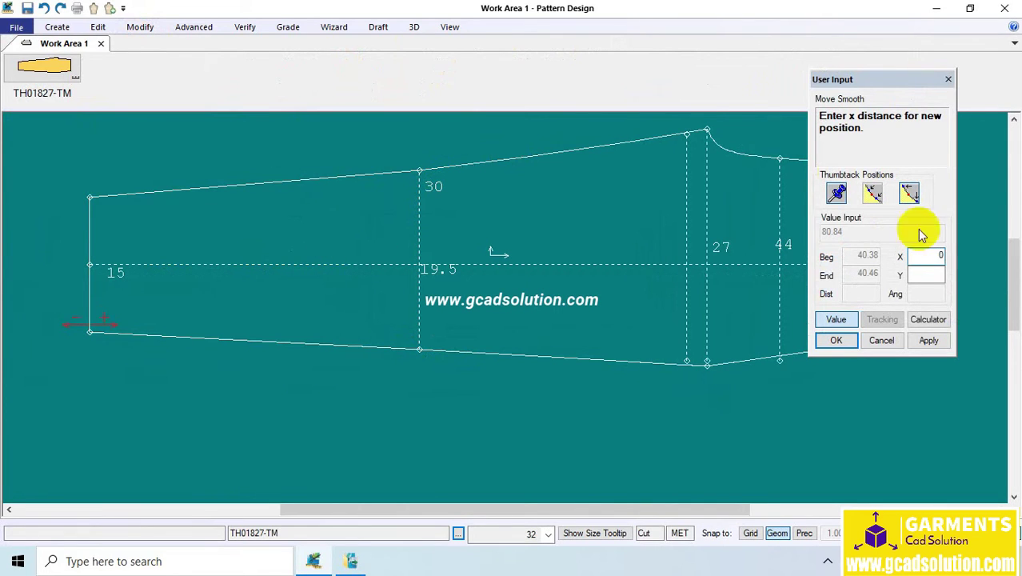
Shift the points by X 0, Y -1, commit, and cancel the leftover selection
click(926, 274)
text(-1)
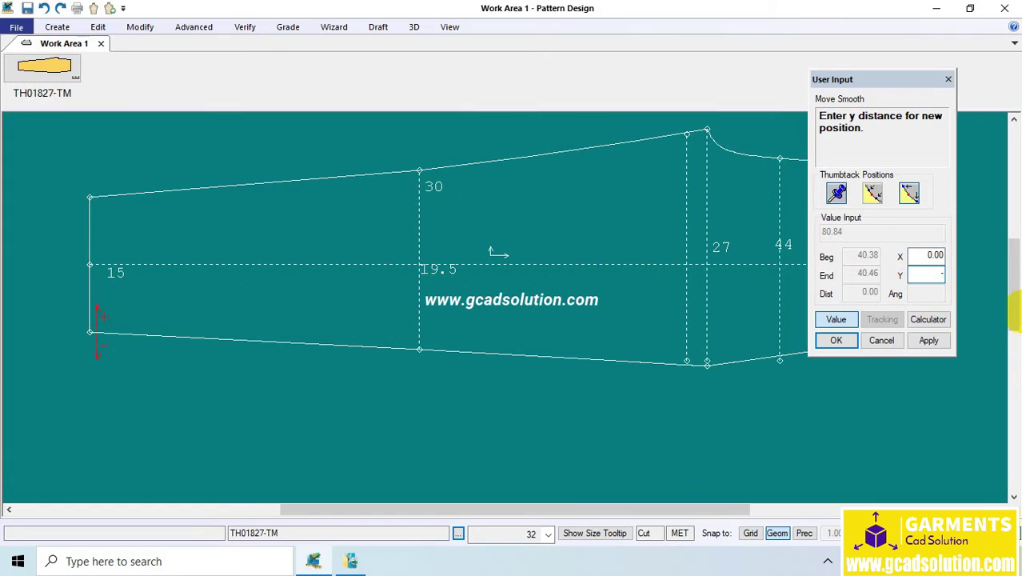
click(928, 340)
double_click(927, 273)
key(BackSpace)
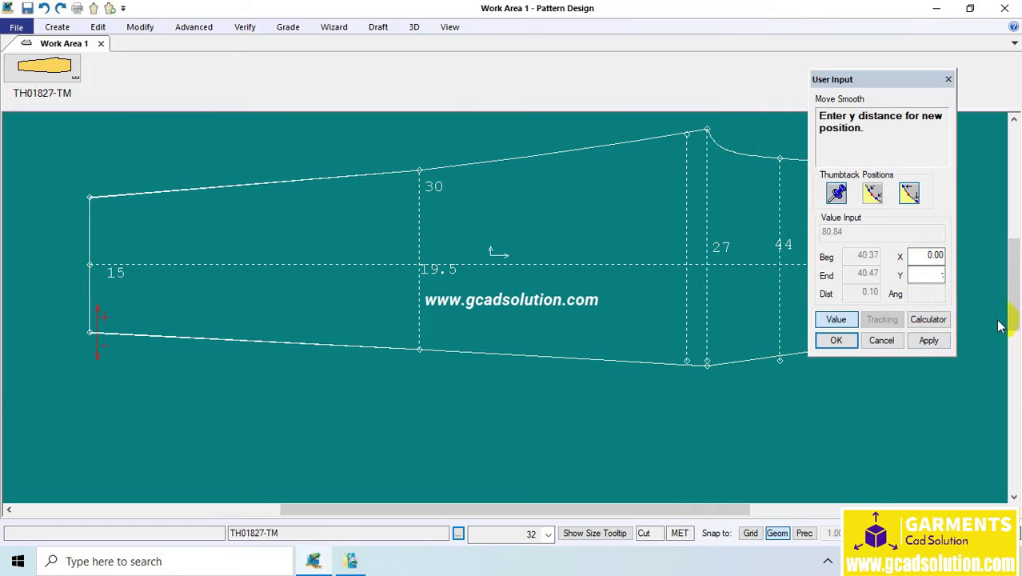
text(-1)
click(928, 340)
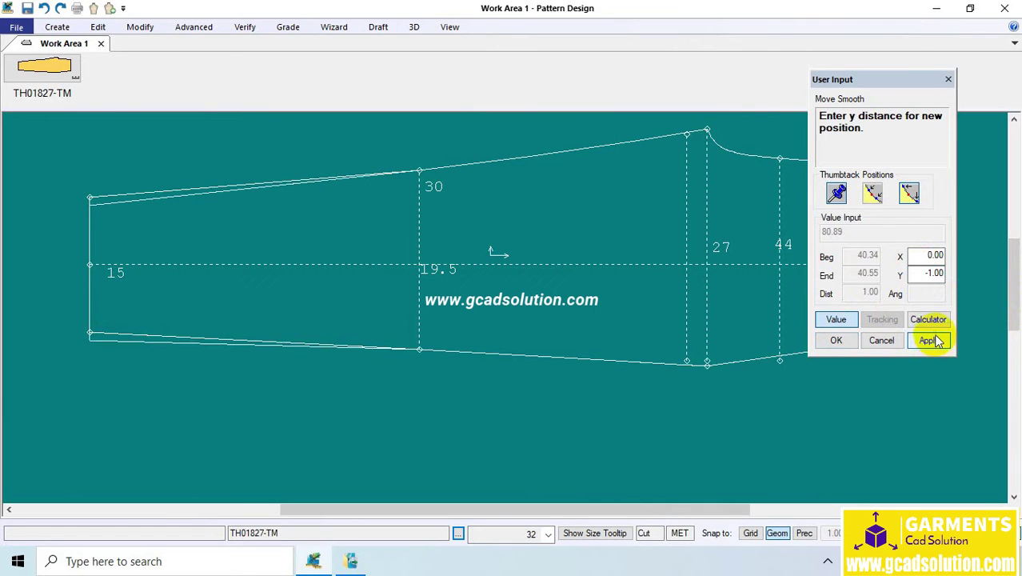
click(844, 342)
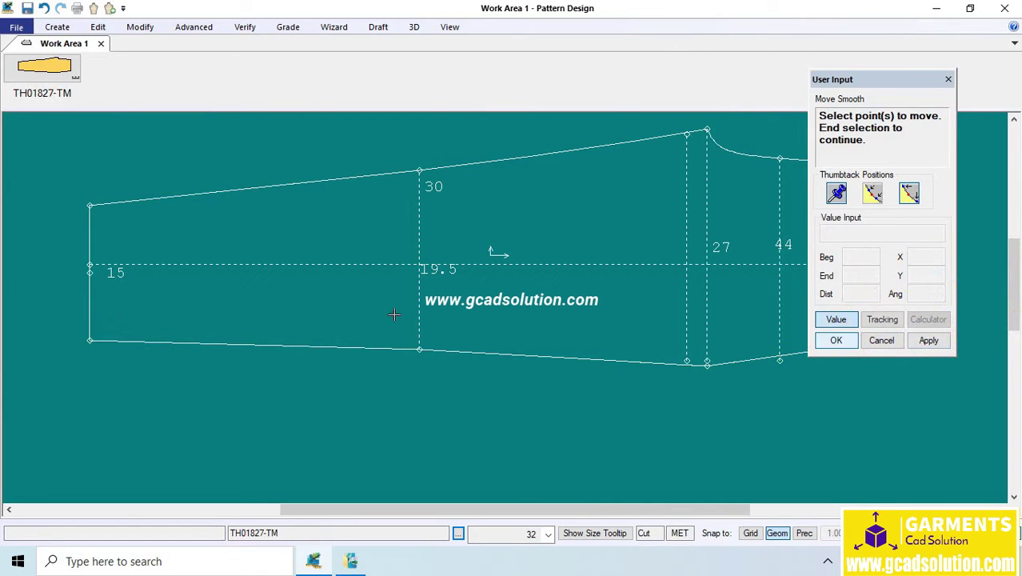
right_click(477, 236)
click(487, 255)
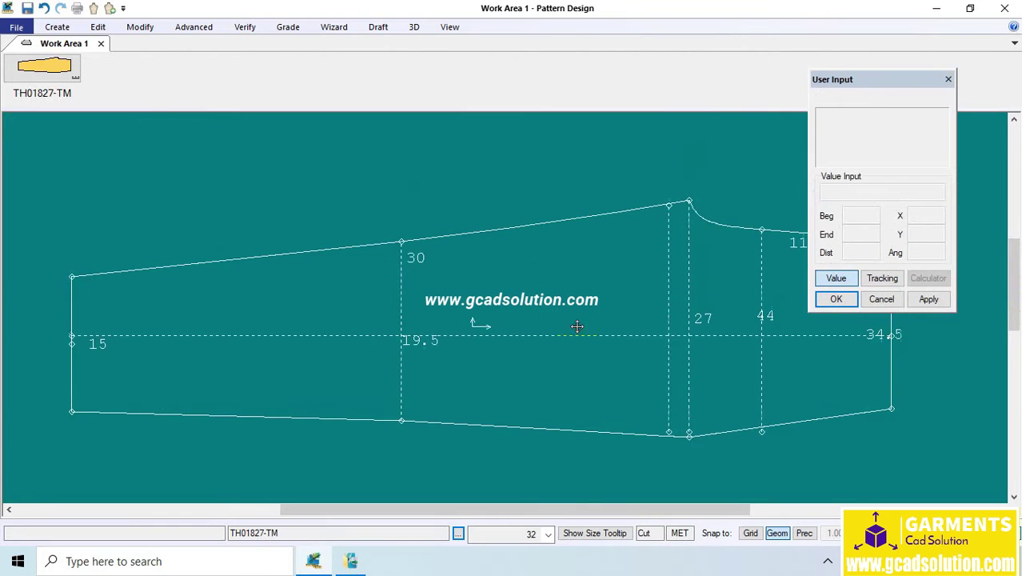
click(147, 32)
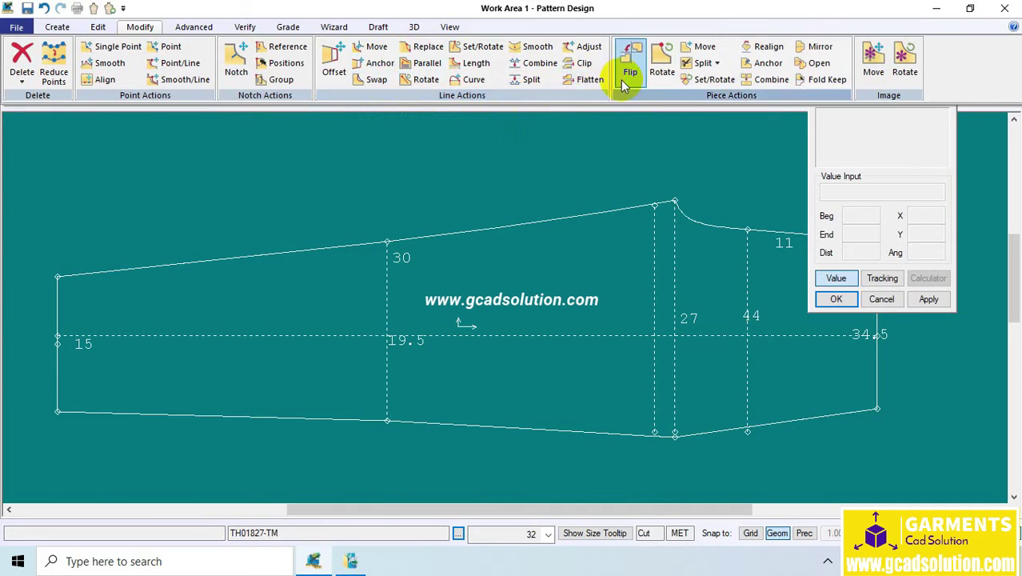
Offset the sleeve's top-left corner point by X 0 and Y 1 with Modify Curve
click(472, 83)
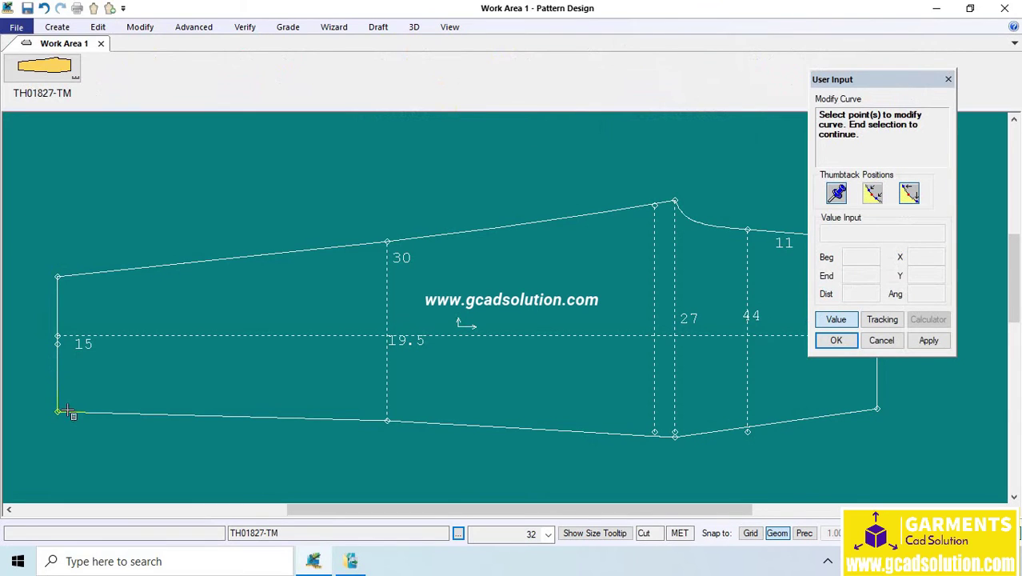
click(58, 278)
right_click(71, 249)
click(72, 249)
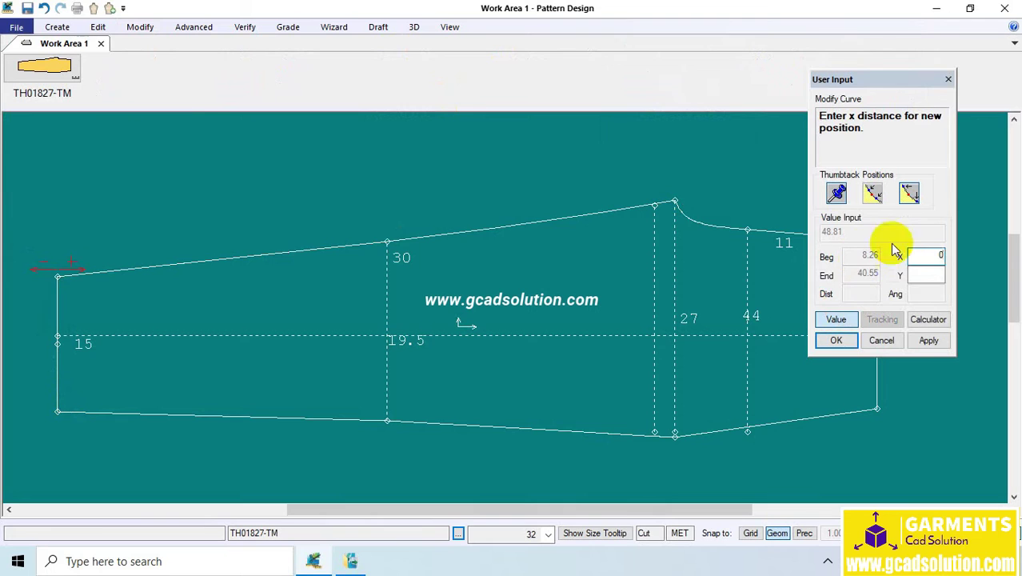
key(Return)
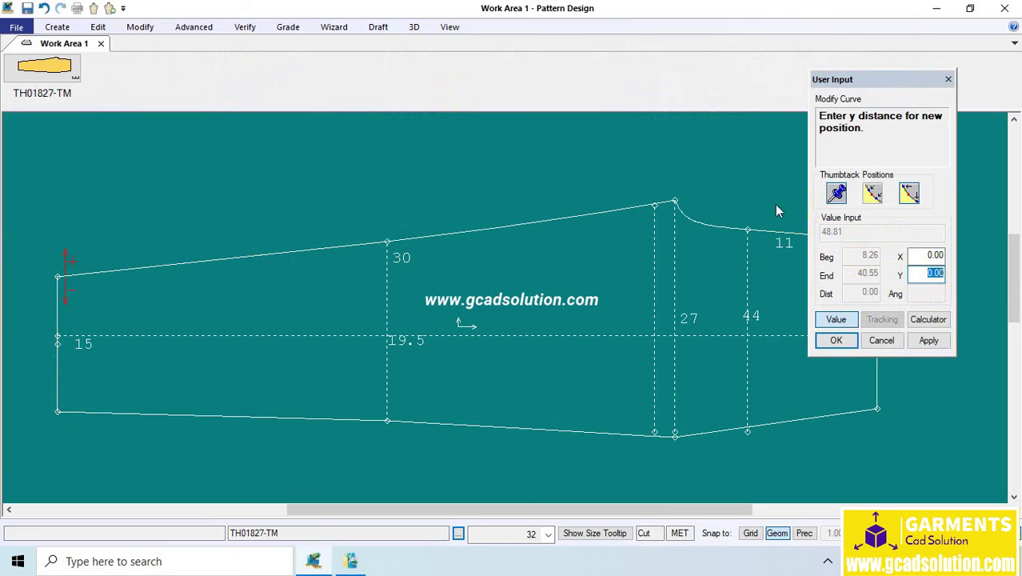
text(1)
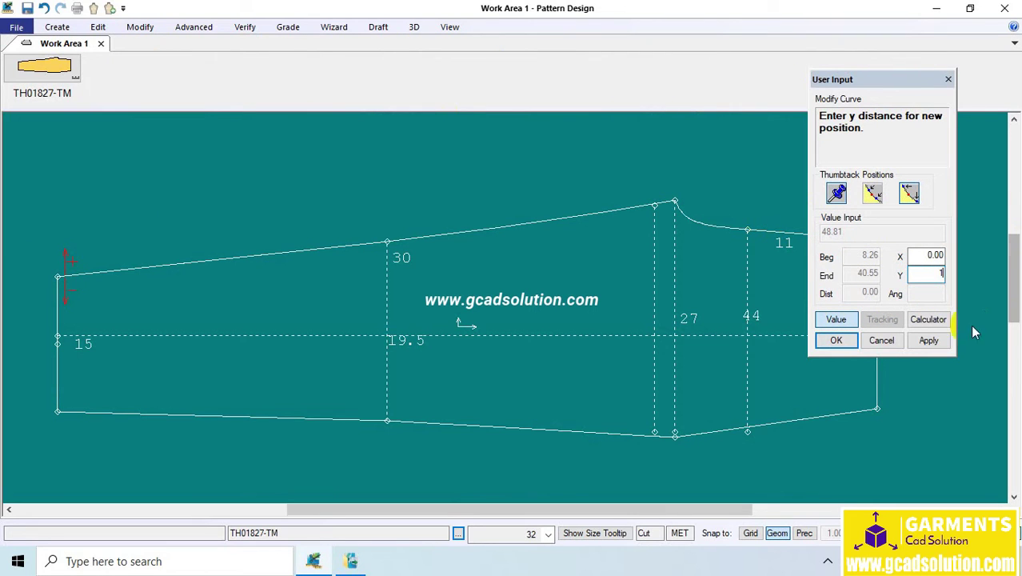
click(928, 339)
click(836, 340)
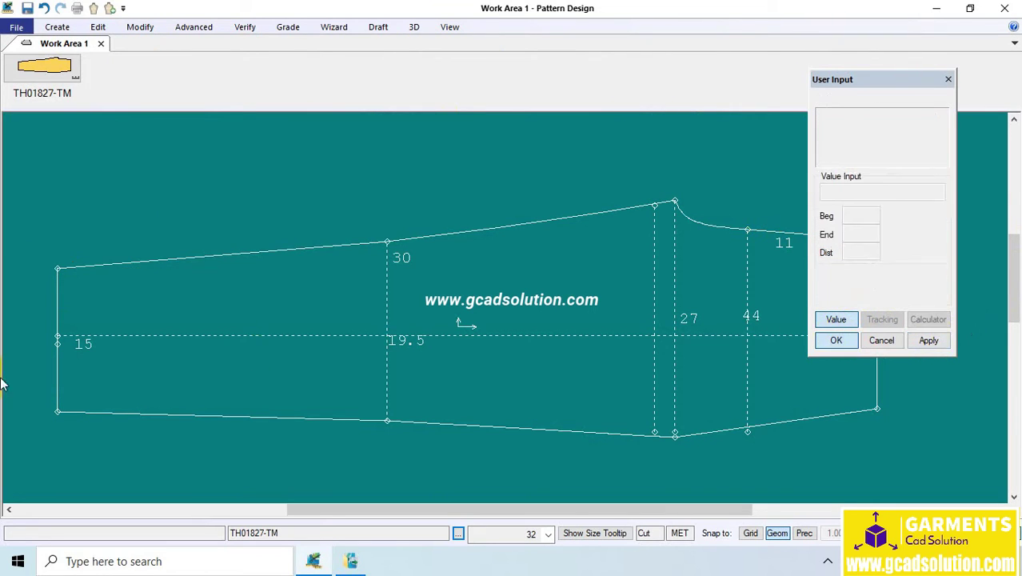
Move the bottom-left corner point 1 unit down and 2 units left
click(57, 376)
right_click(98, 358)
click(134, 364)
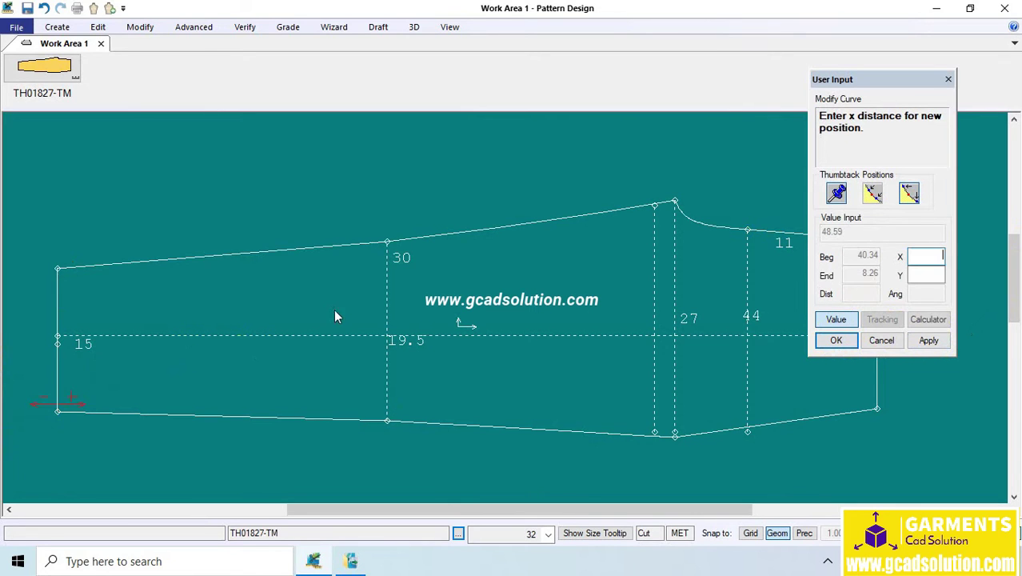
text(0)
click(927, 275)
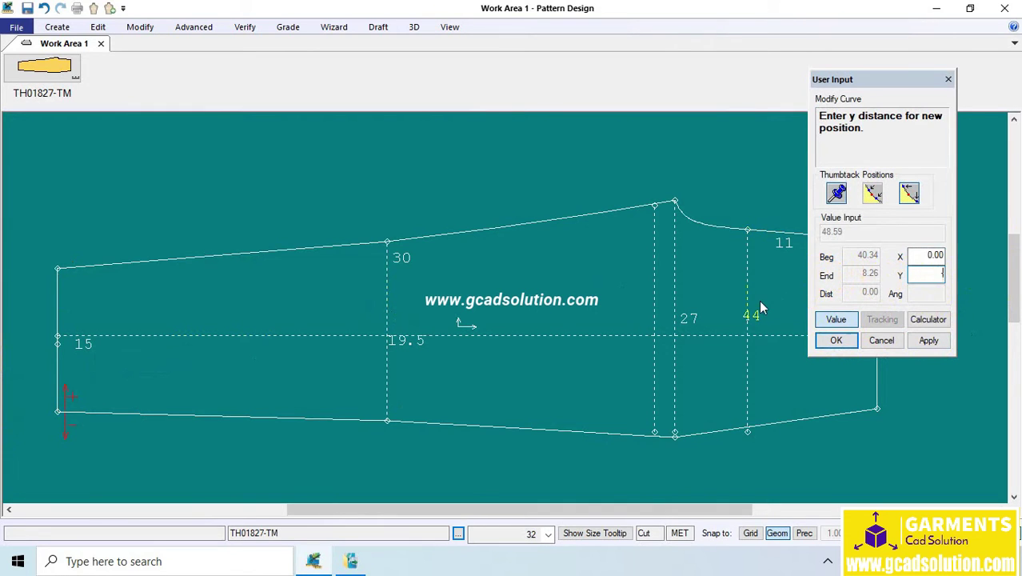
text(-1)
click(930, 339)
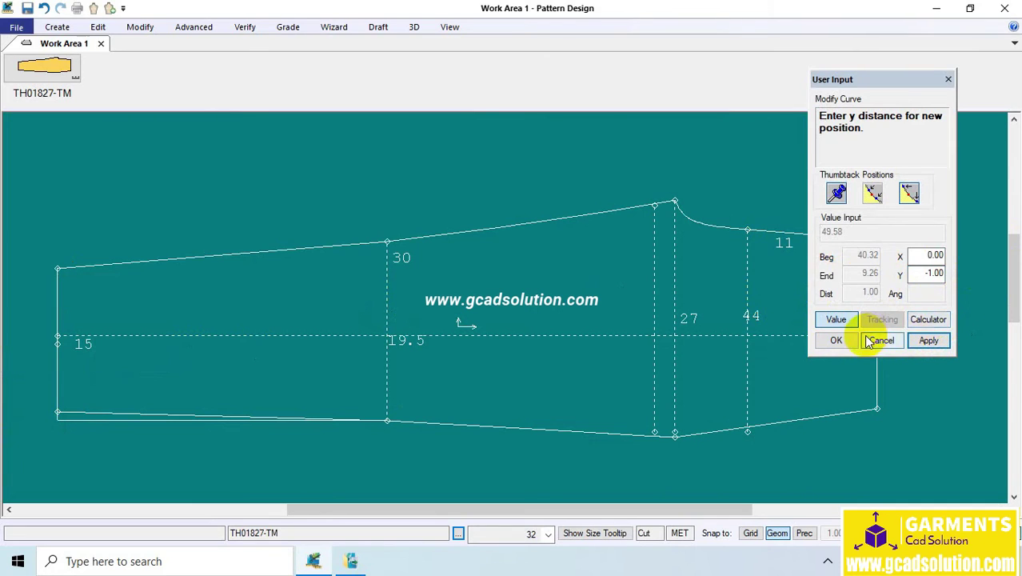
click(931, 256)
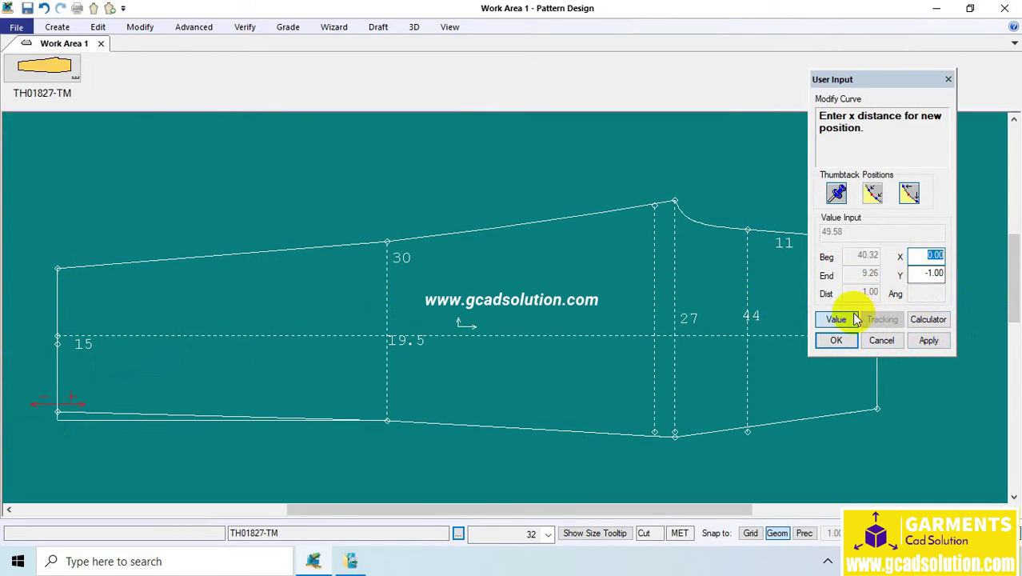
text(-2)
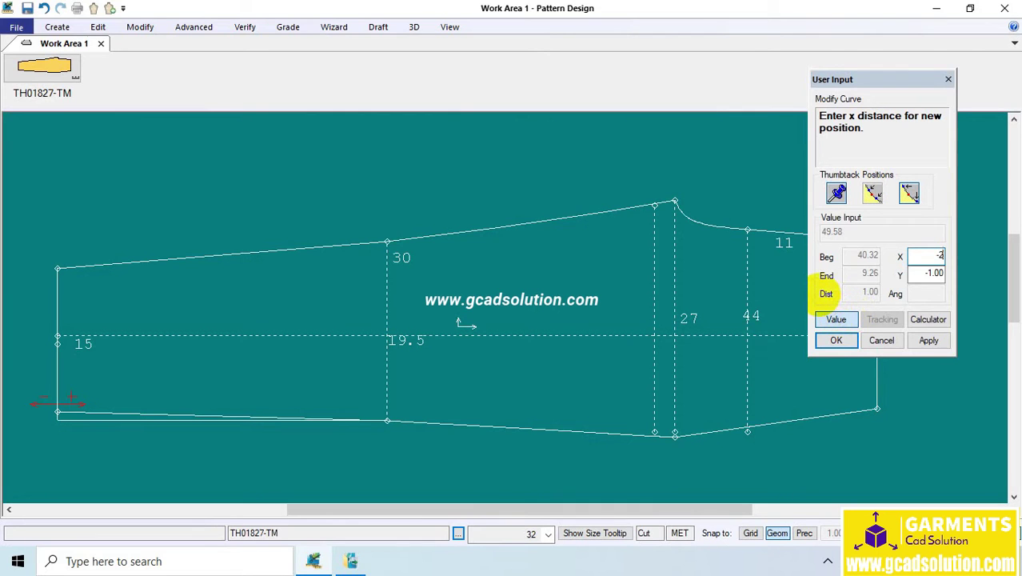
click(927, 341)
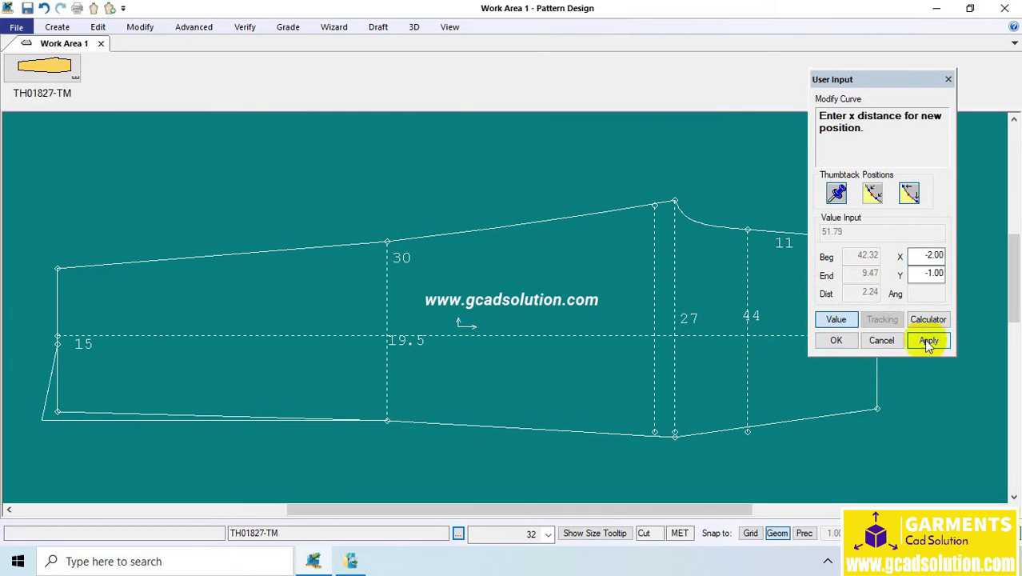
click(836, 339)
Shift the middle left-edge point on the grain line 2 units left
click(50, 360)
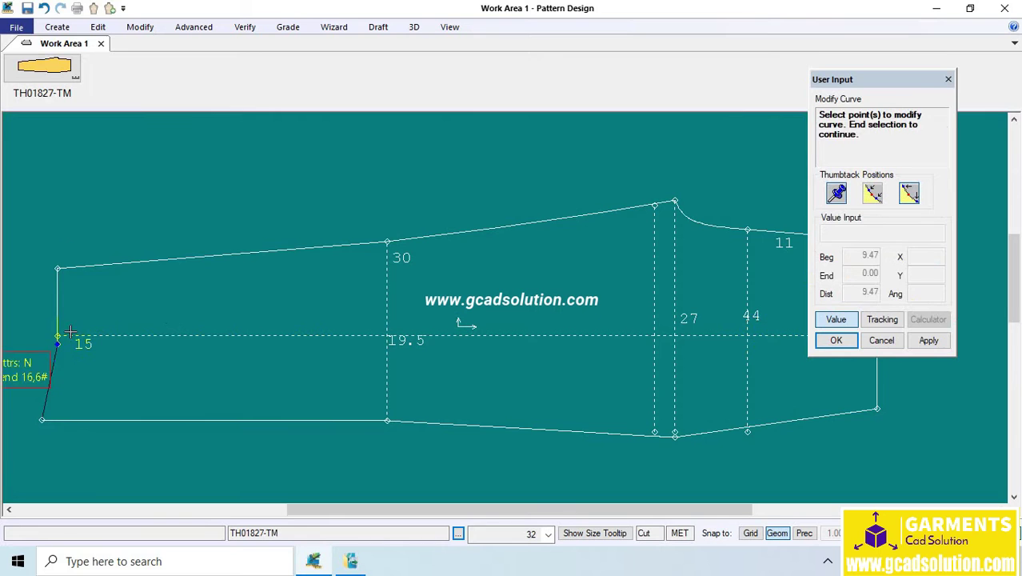
right_click(116, 276)
click(152, 285)
right_click(160, 288)
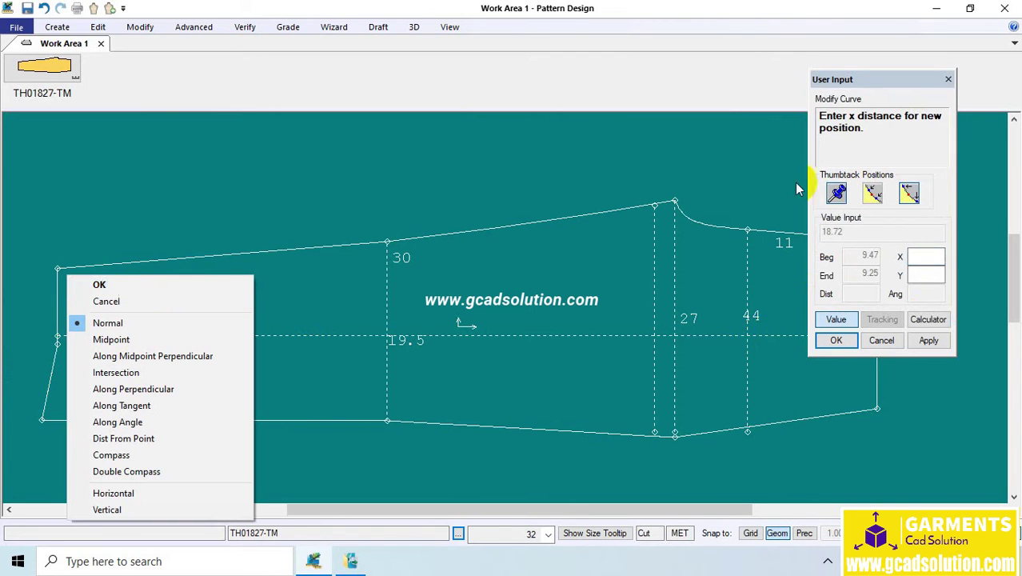
click(935, 256)
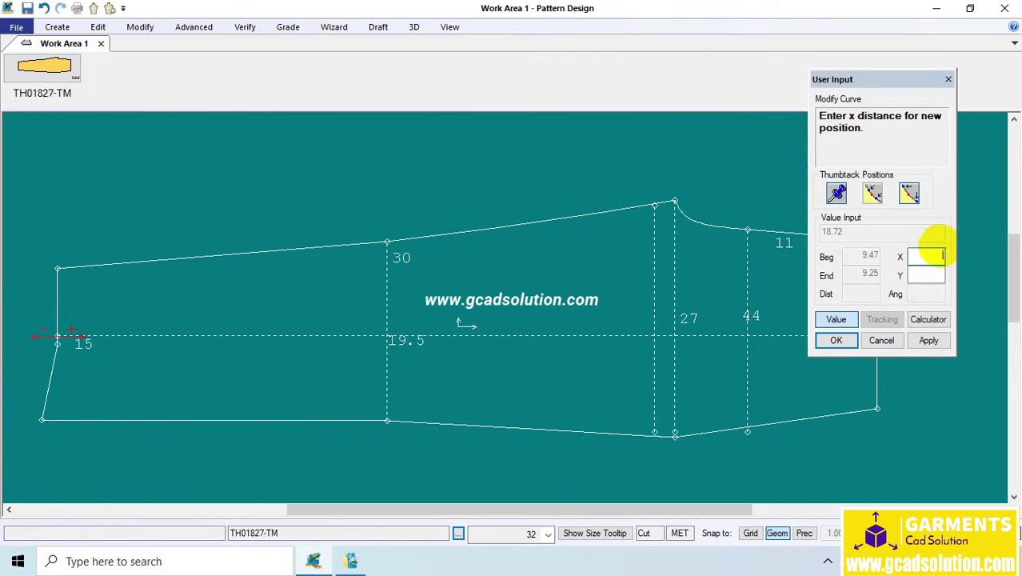
text(-2)
click(929, 341)
click(836, 339)
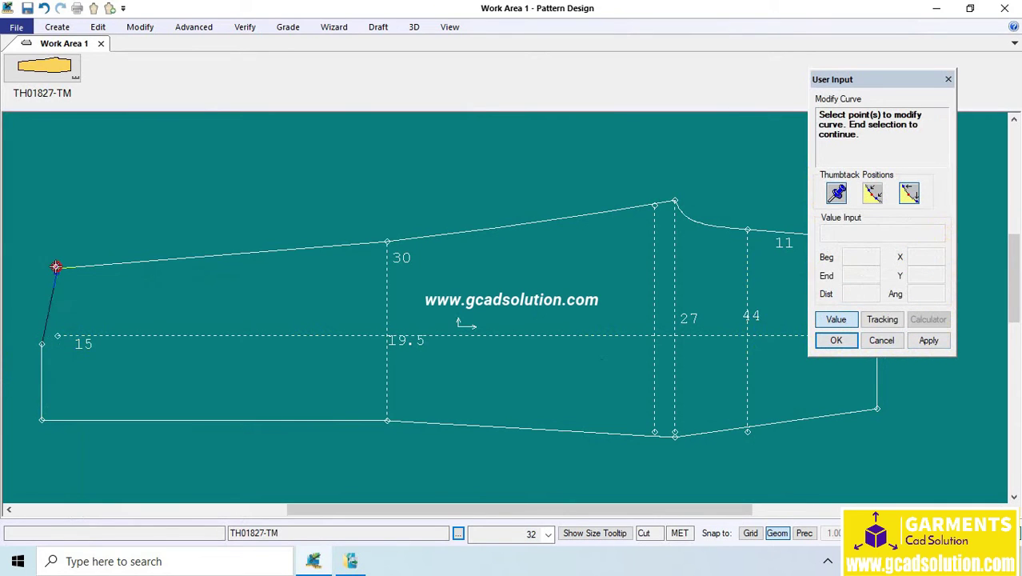
Shift the top-left corner 2 units left and finish the curve reshaping
click(56, 266)
click(125, 231)
text(-2)
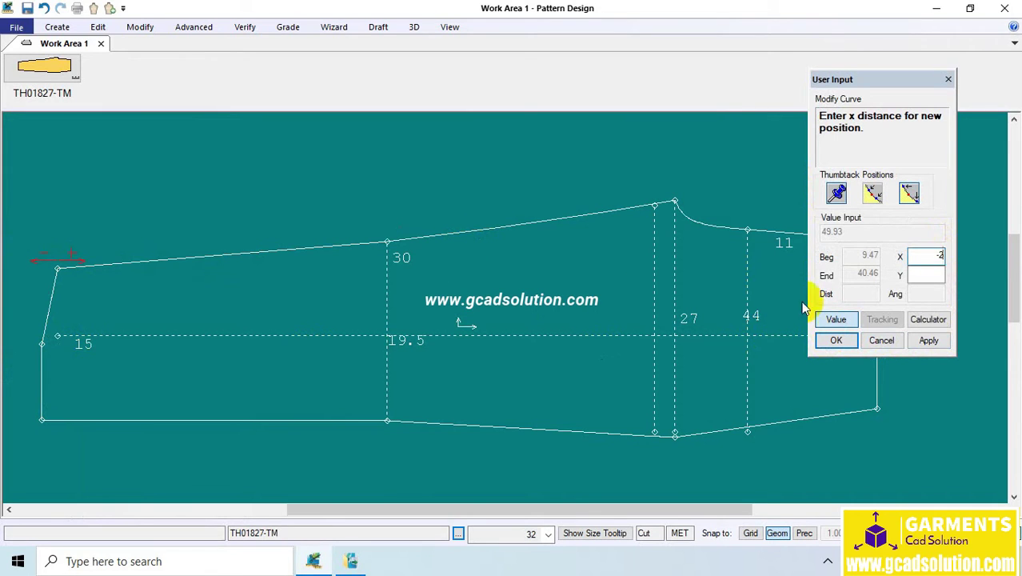
click(928, 340)
click(835, 340)
right_click(433, 290)
click(427, 282)
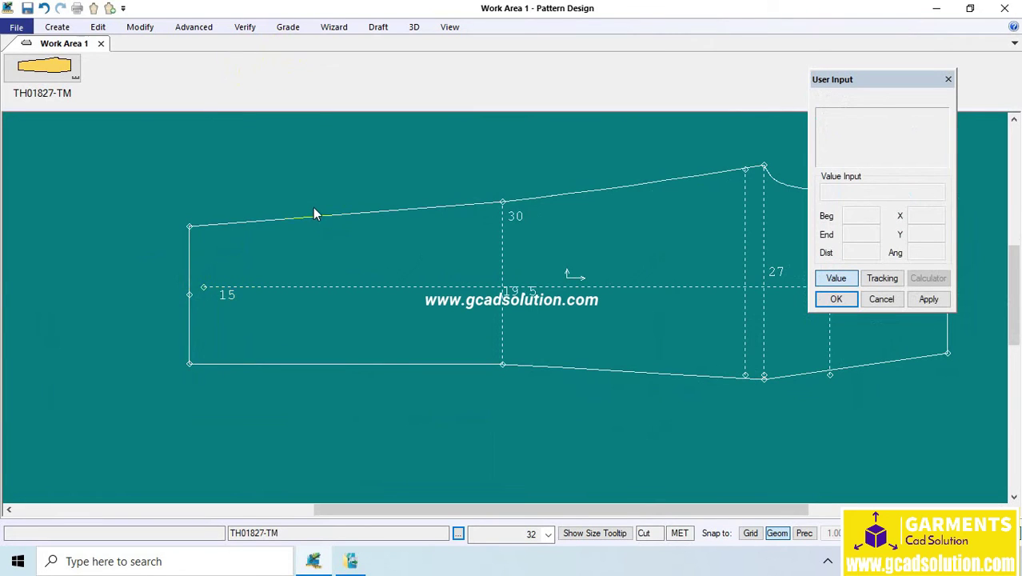
click(140, 26)
click(112, 64)
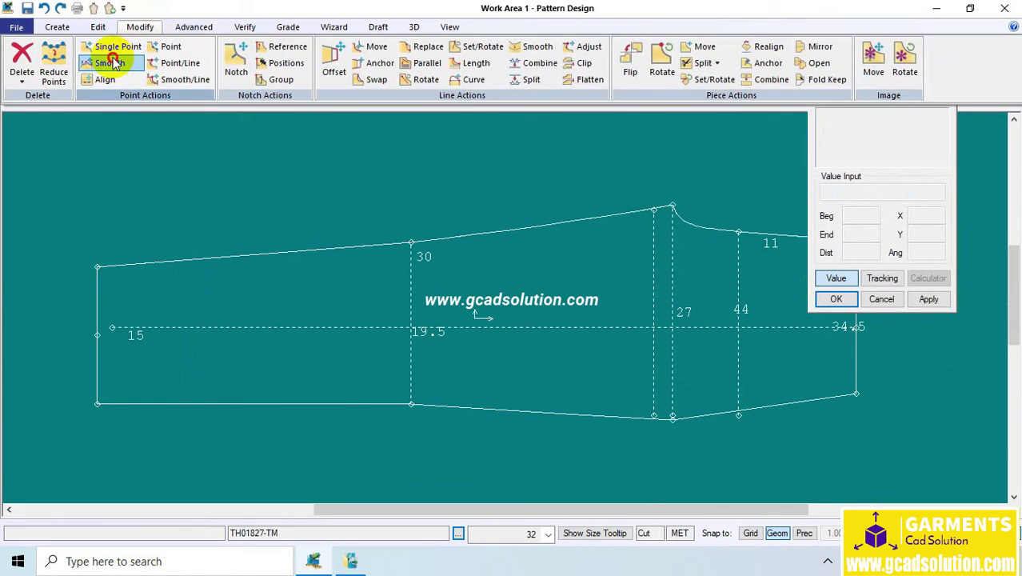
Box-select the sleeve's left-end points for a smooth move, then cancel the move
drag(61, 208, 235, 424)
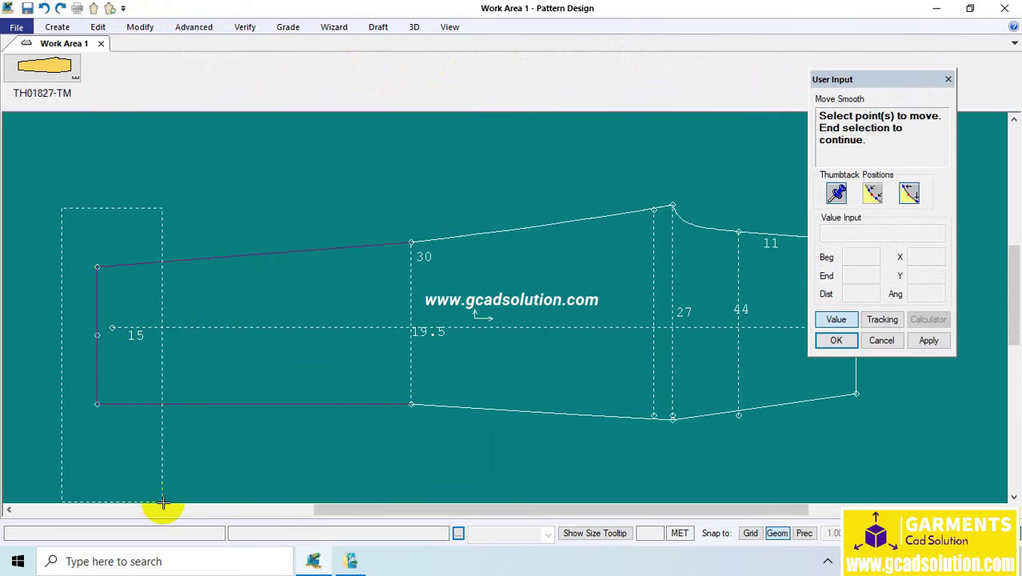
right_click(237, 452)
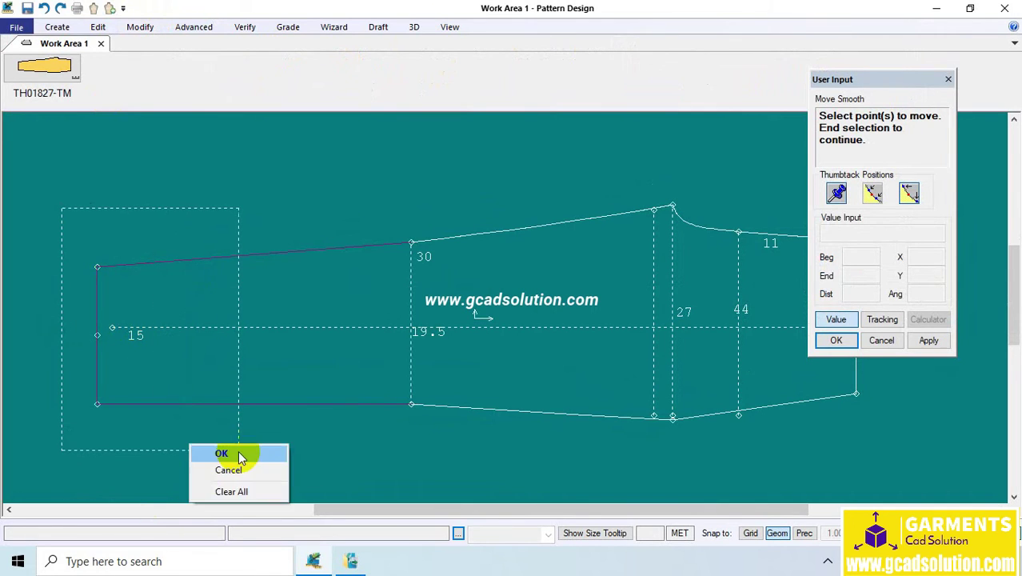
click(237, 454)
click(156, 26)
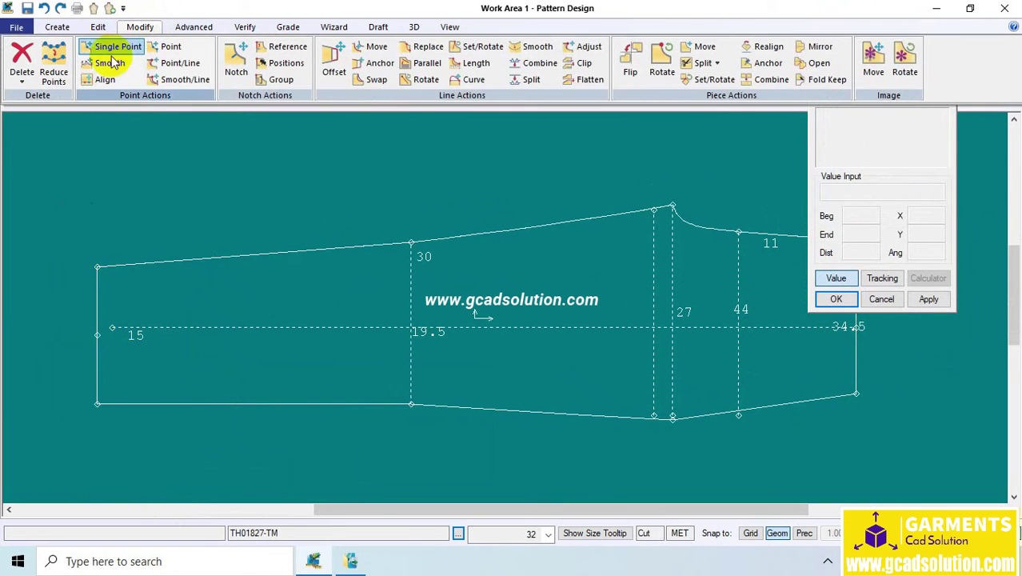
click(110, 62)
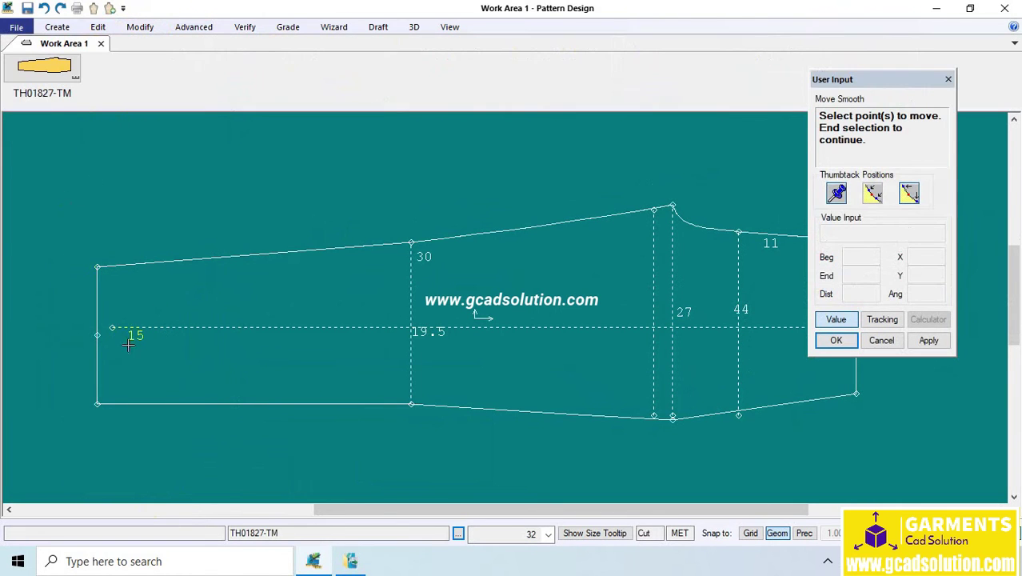
drag(64, 253, 223, 468)
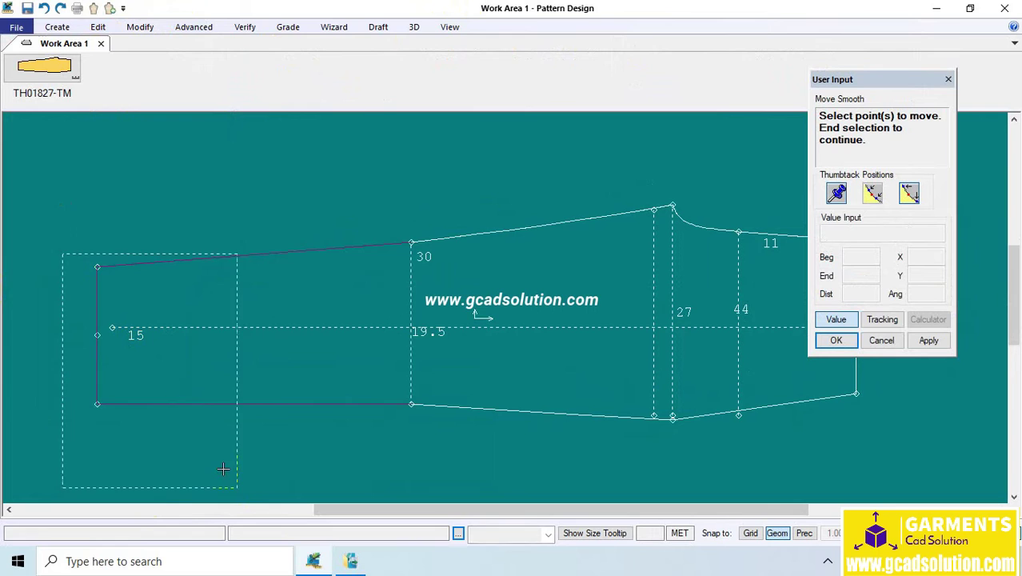
right_click(204, 329)
click(192, 326)
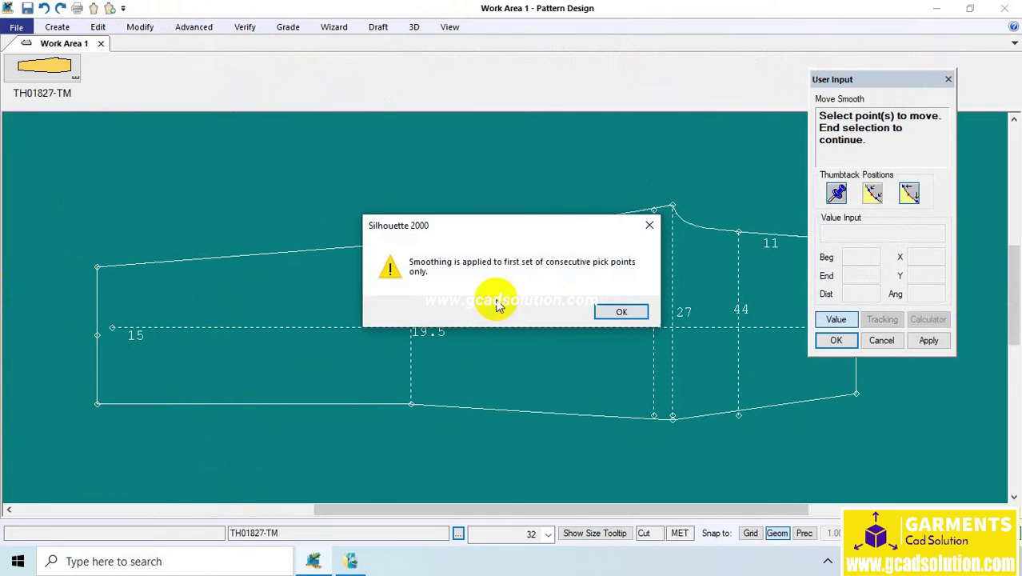
click(621, 311)
click(481, 314)
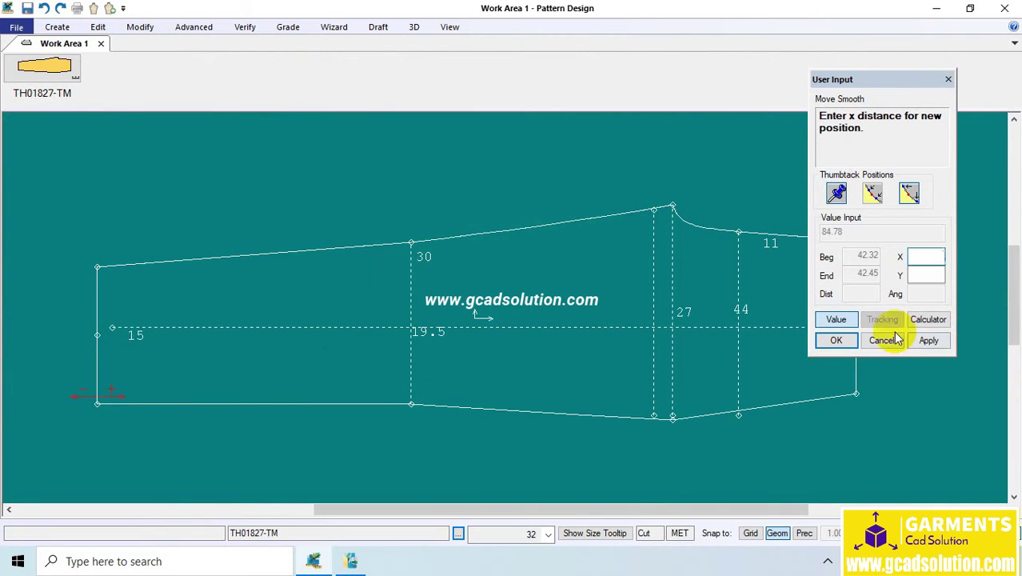
click(835, 319)
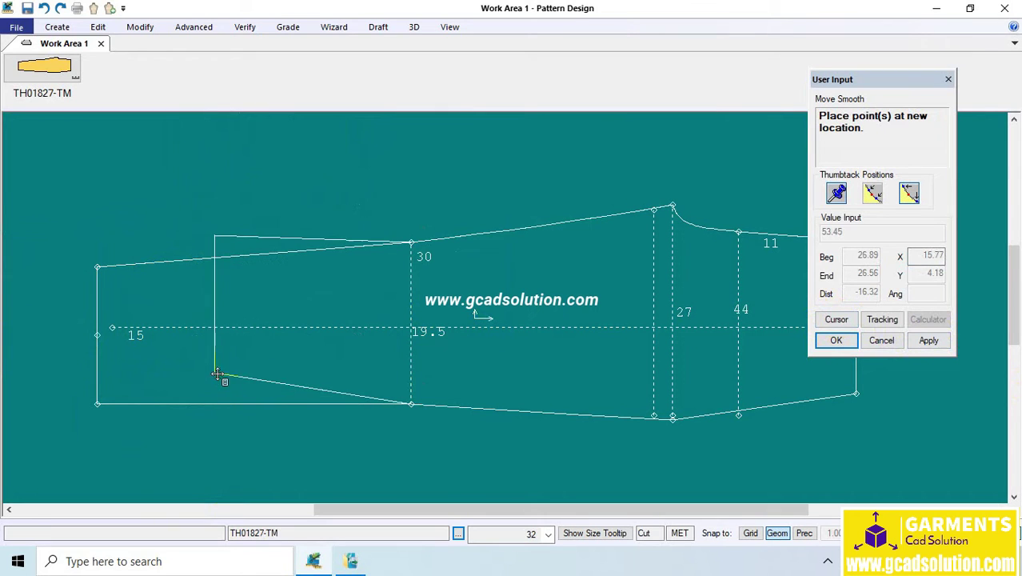
right_click(232, 349)
click(214, 143)
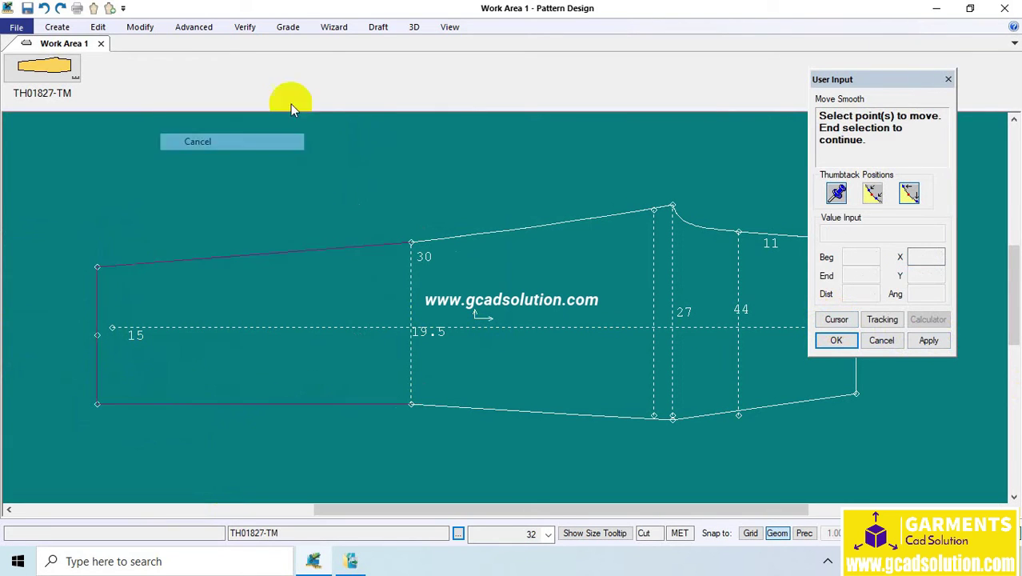
Close the Modify ribbon without starting a command, leaving the sleeve unchanged
click(140, 26)
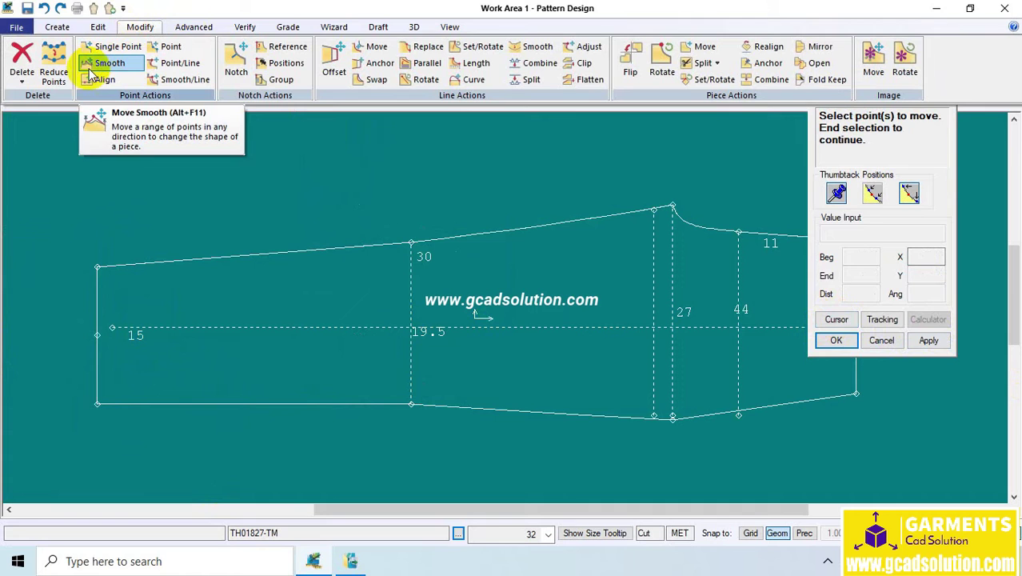
right_click(513, 265)
click(501, 281)
click(140, 27)
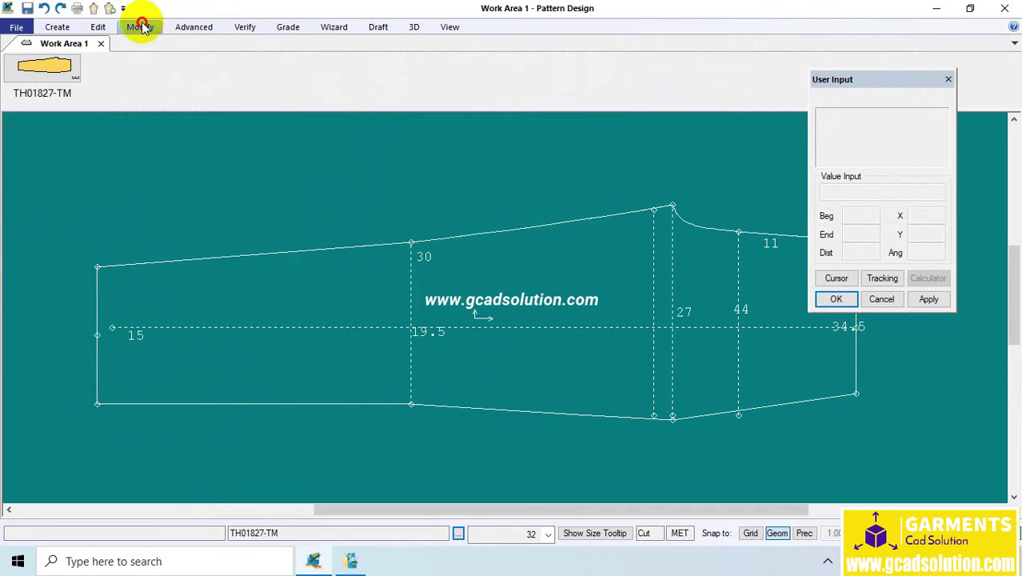
click(565, 348)
click(152, 27)
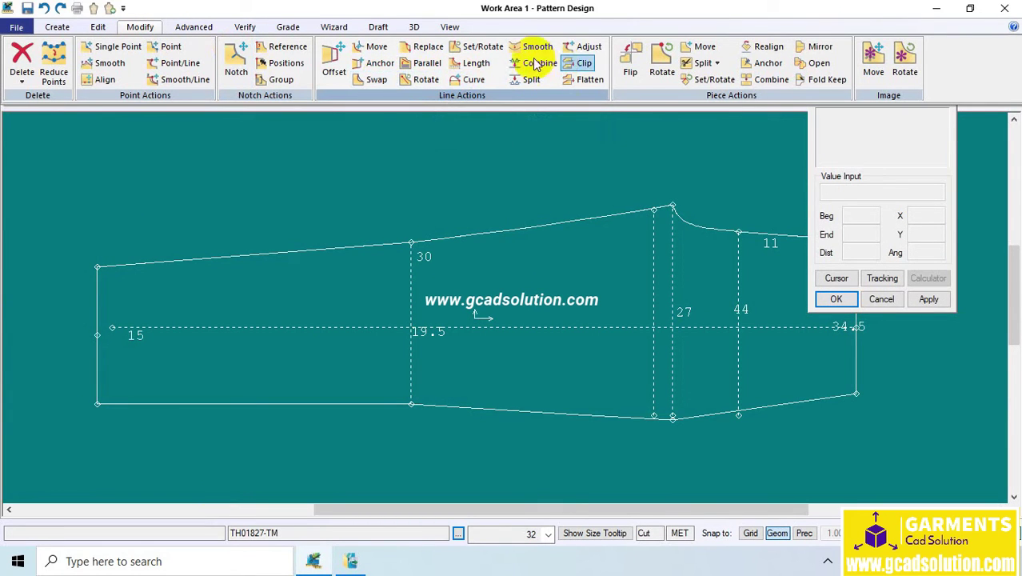
click(371, 82)
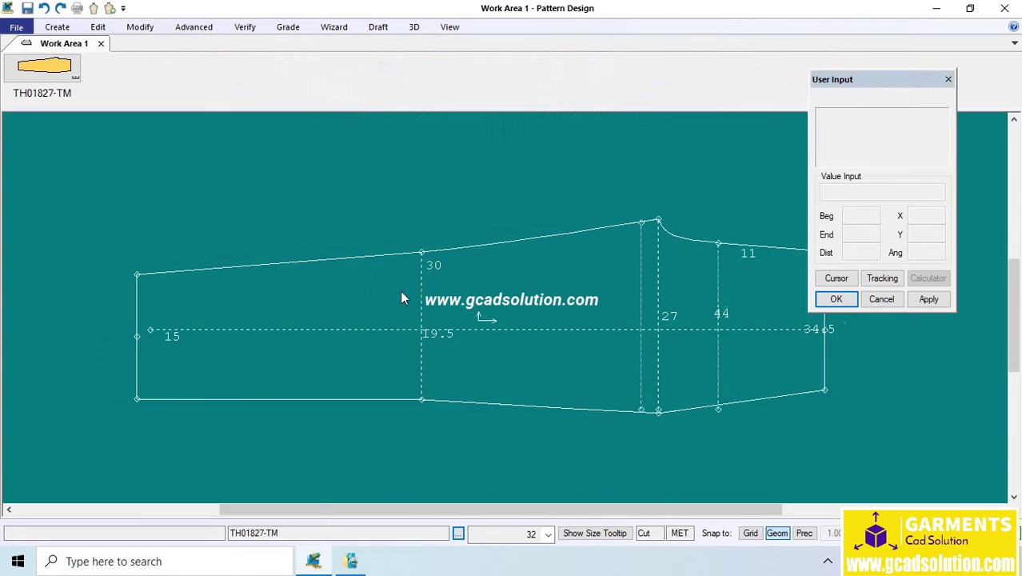
scroll(408, 335, down, 1)
scroll(408, 349, up, 1)
scroll(406, 350, up, 2)
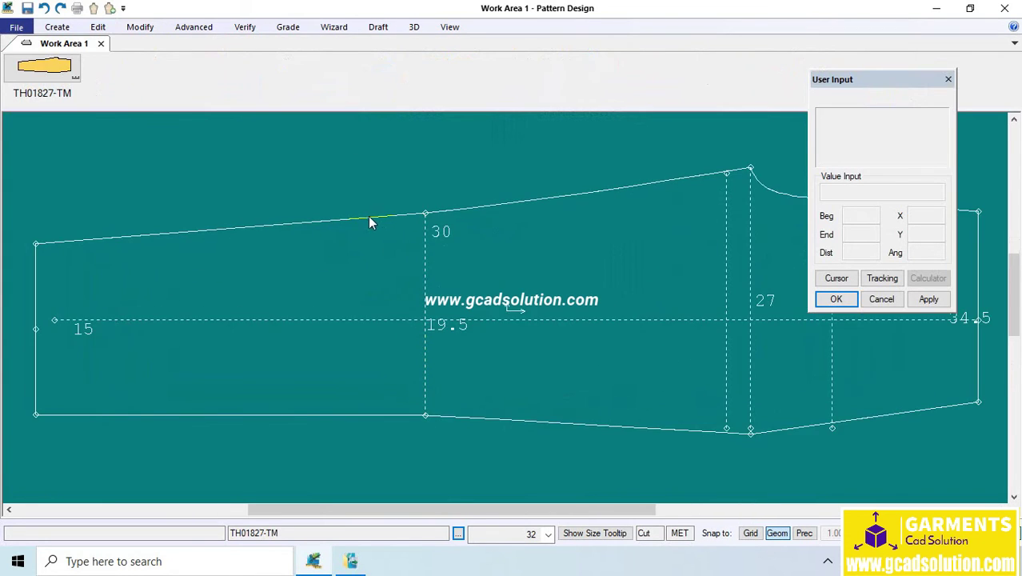
click(57, 26)
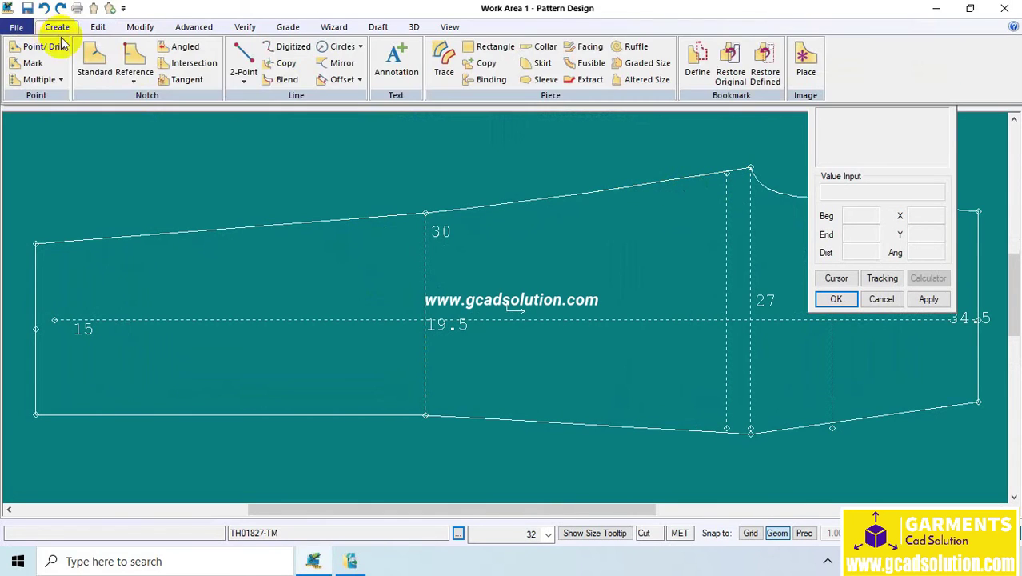
Draw a 2-point curve from the left top corner to the cap corner, bending below the 30 mark
click(244, 81)
click(267, 142)
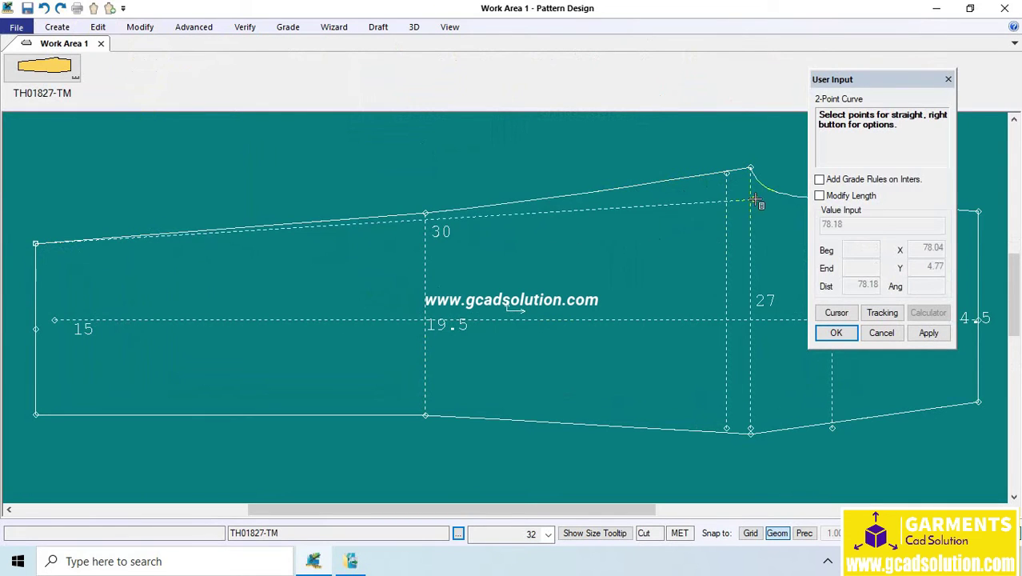
click(749, 167)
click(474, 258)
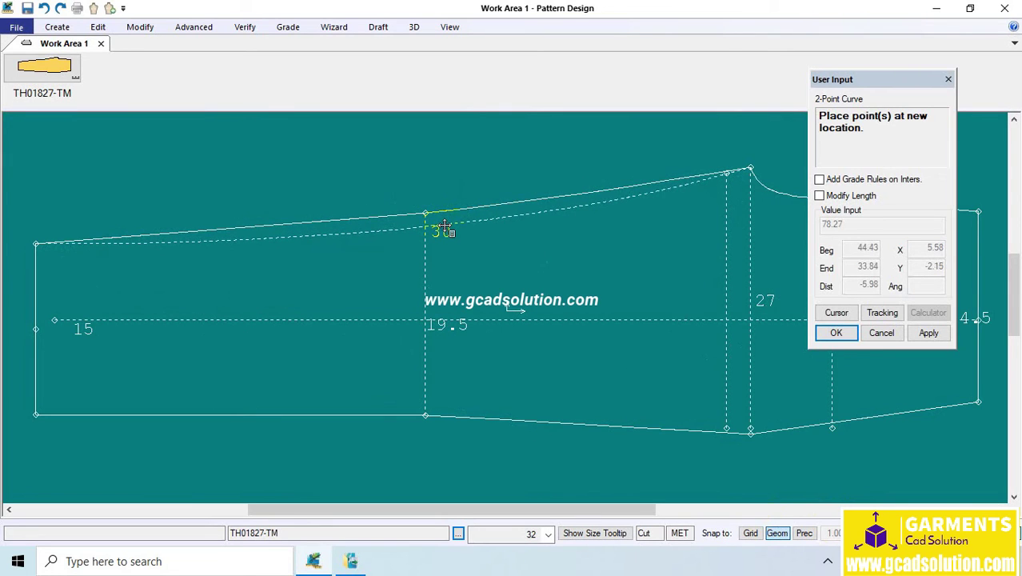
click(444, 228)
right_click(515, 264)
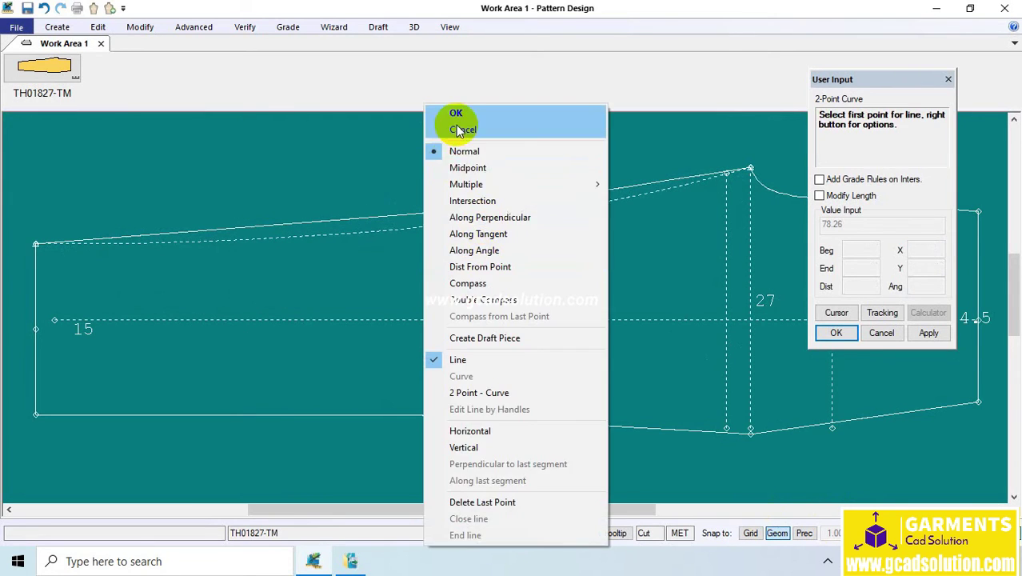
click(456, 114)
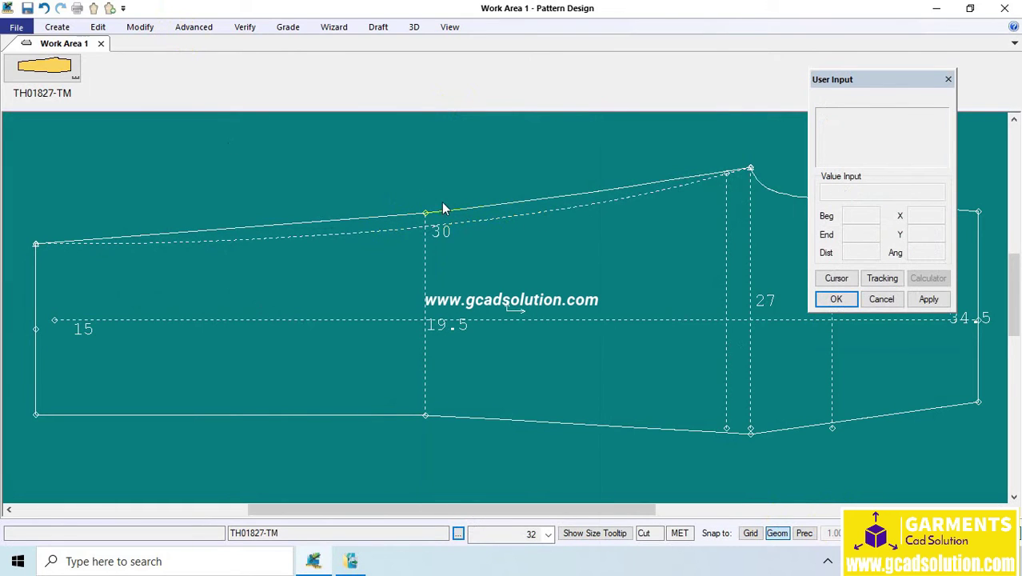
click(140, 26)
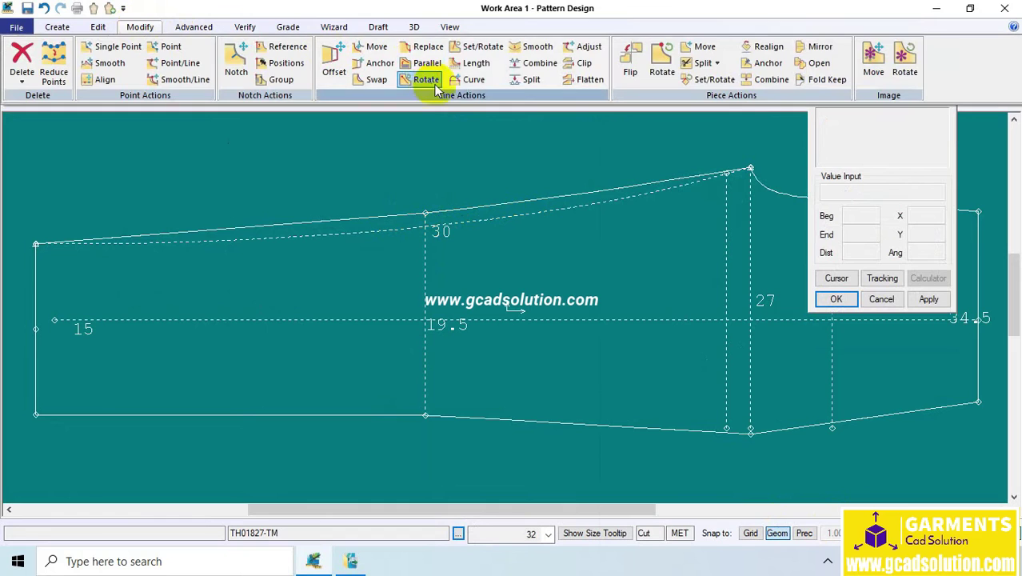
click(374, 82)
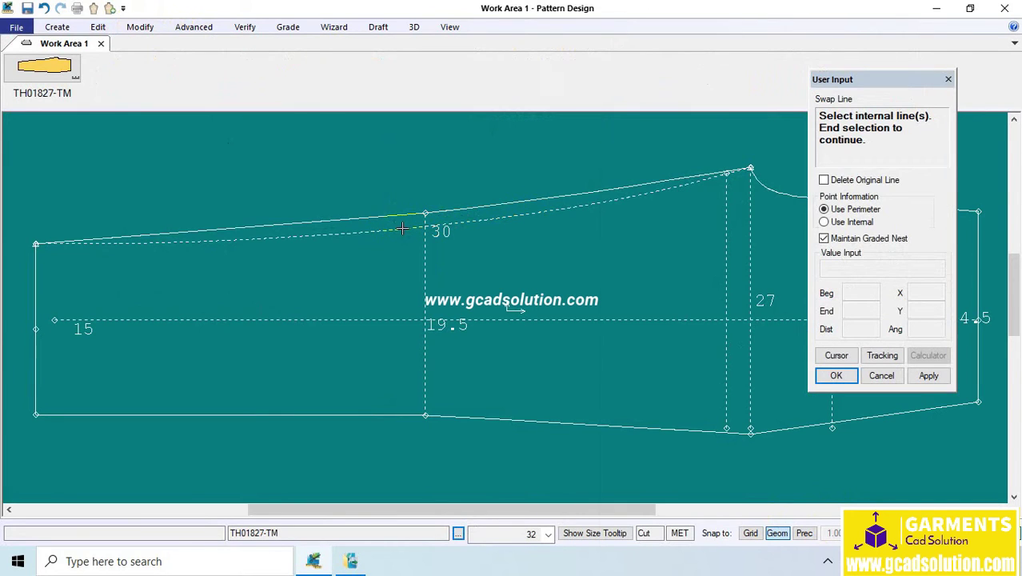
right_click(542, 254)
click(510, 256)
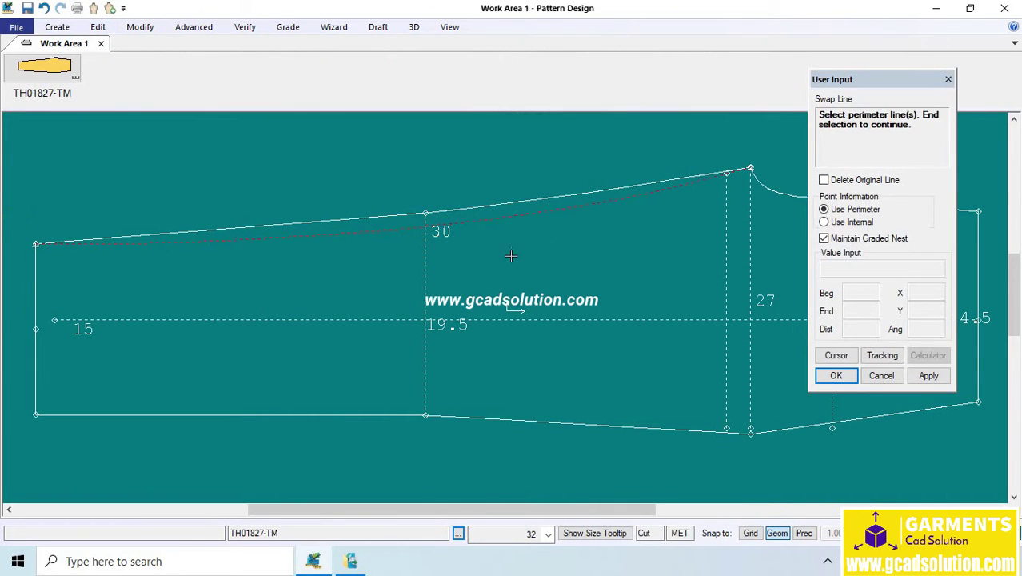
click(390, 210)
drag(482, 190, 480, 192)
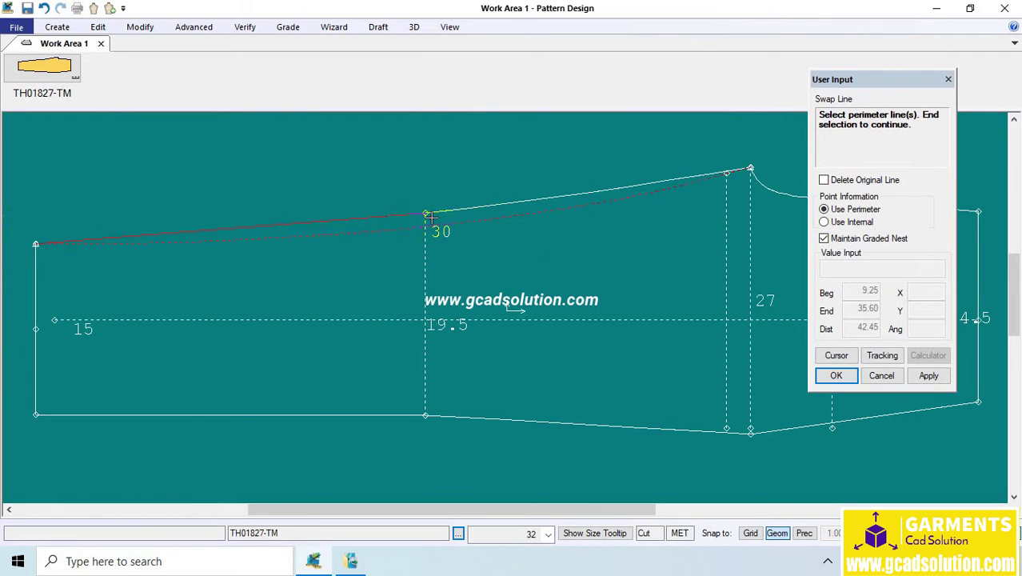
right_click(520, 174)
click(521, 180)
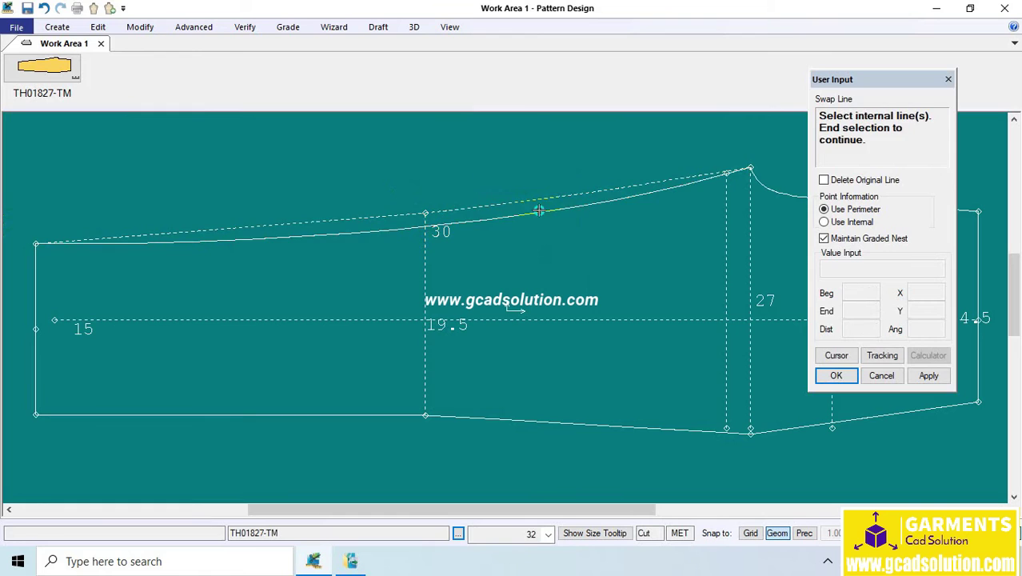
right_click(534, 207)
click(520, 214)
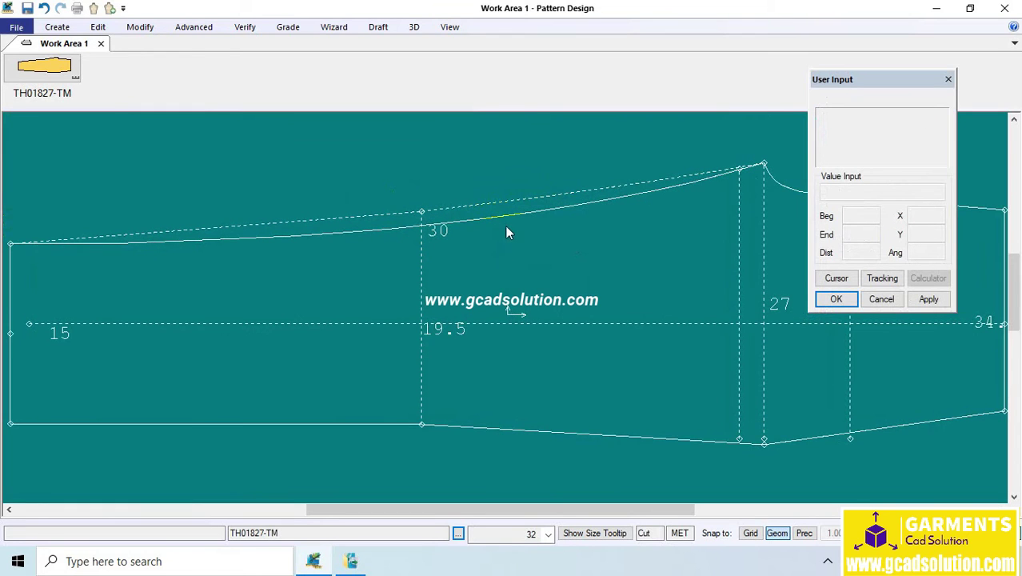
scroll(538, 197, down, 1)
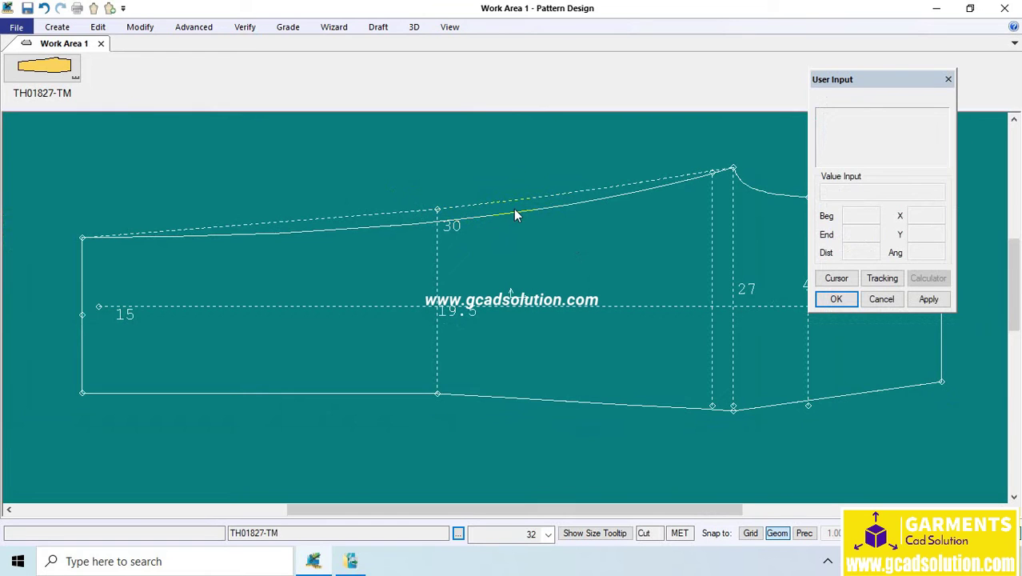
click(137, 26)
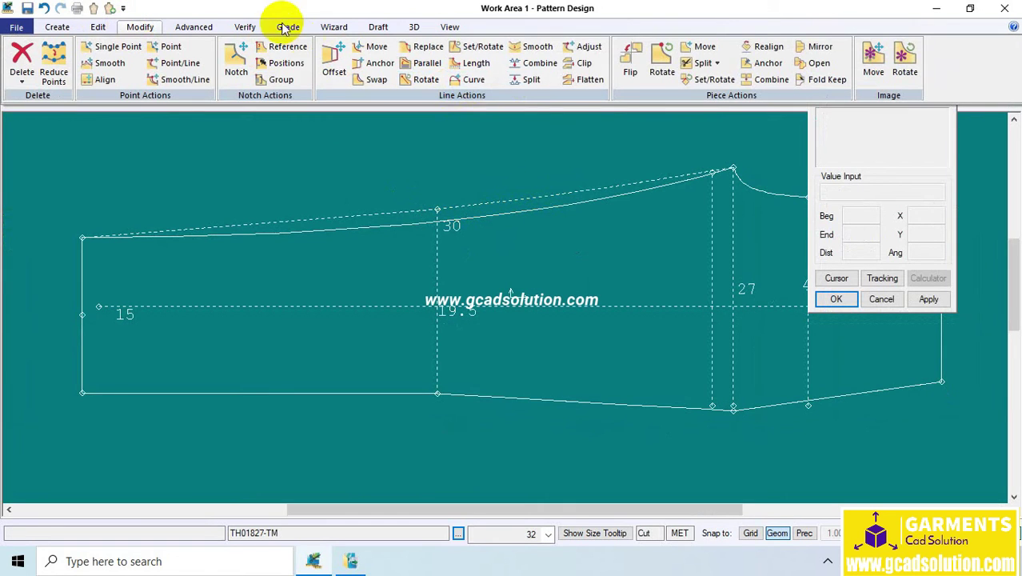
click(243, 27)
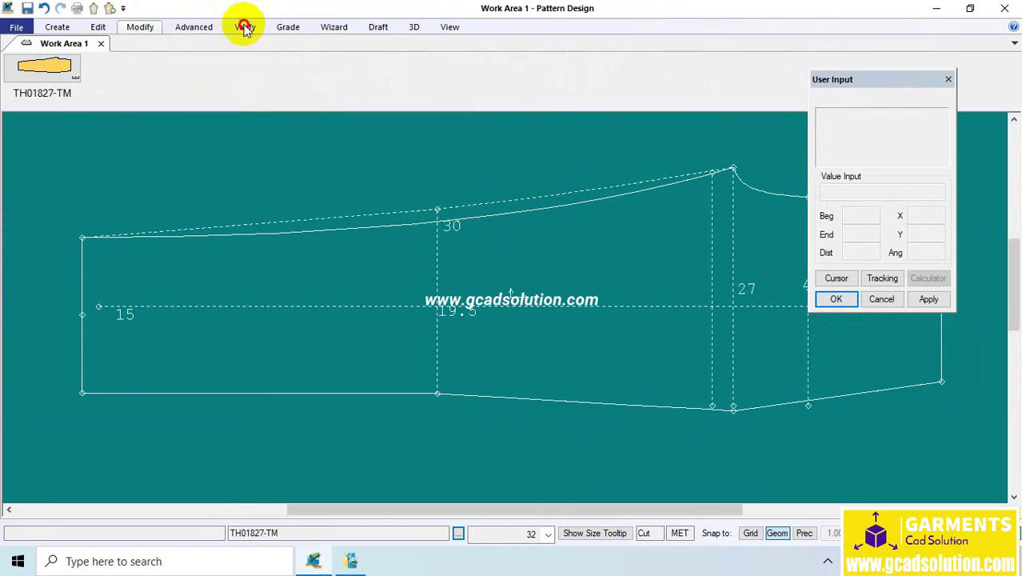
click(148, 27)
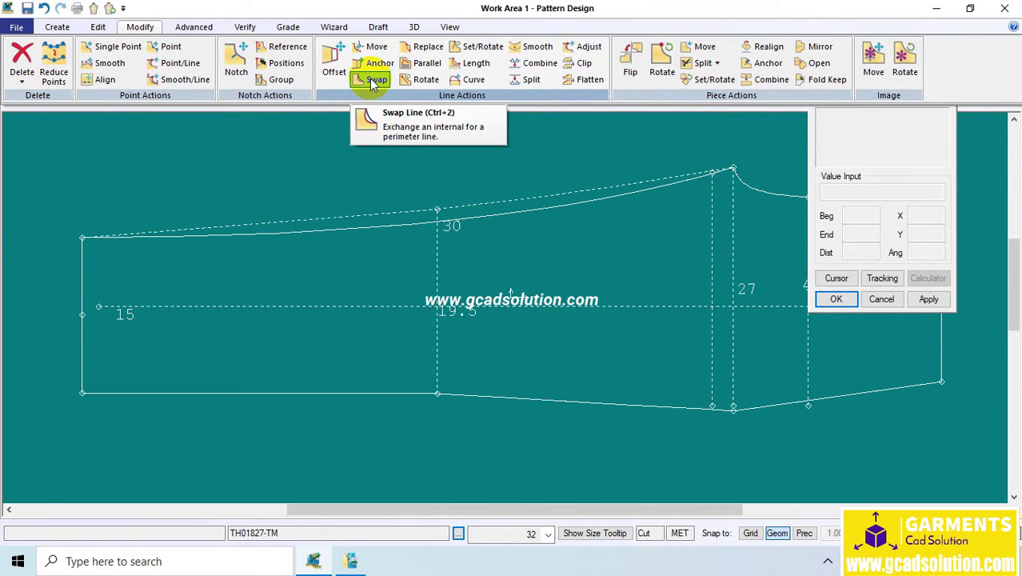
click(373, 82)
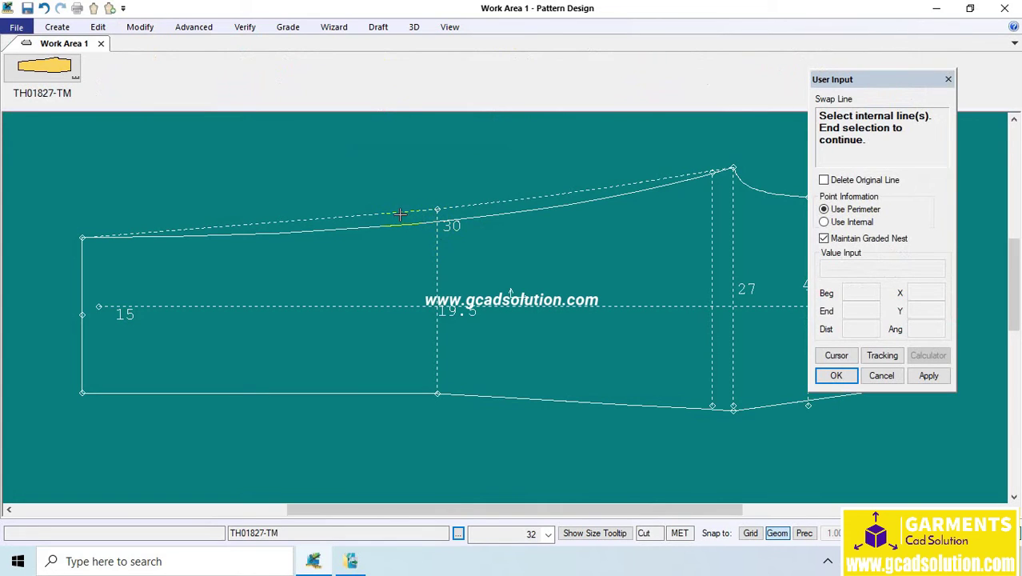
click(564, 199)
right_click(567, 198)
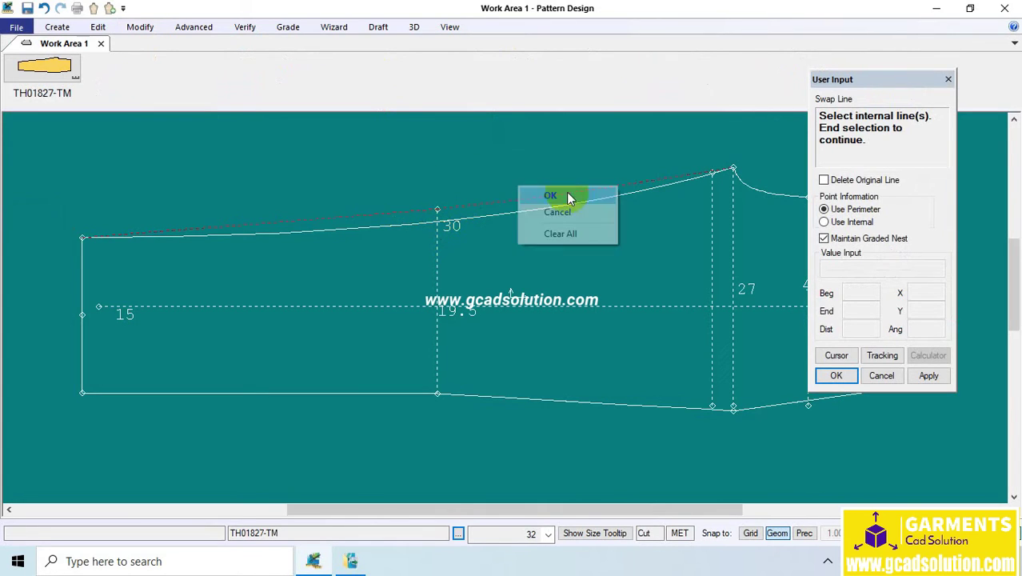
click(568, 199)
click(514, 212)
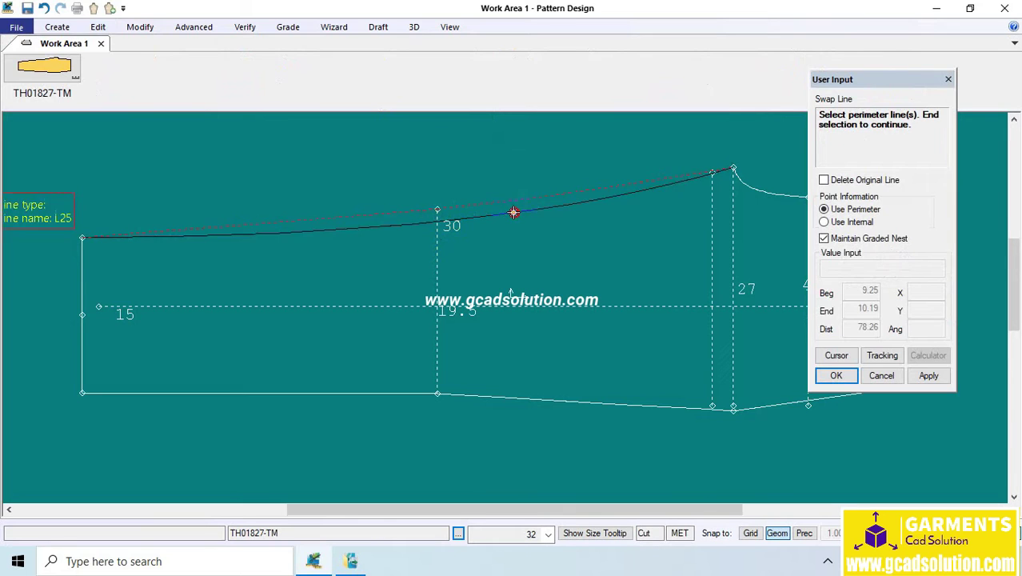
right_click(521, 190)
click(521, 196)
right_click(522, 196)
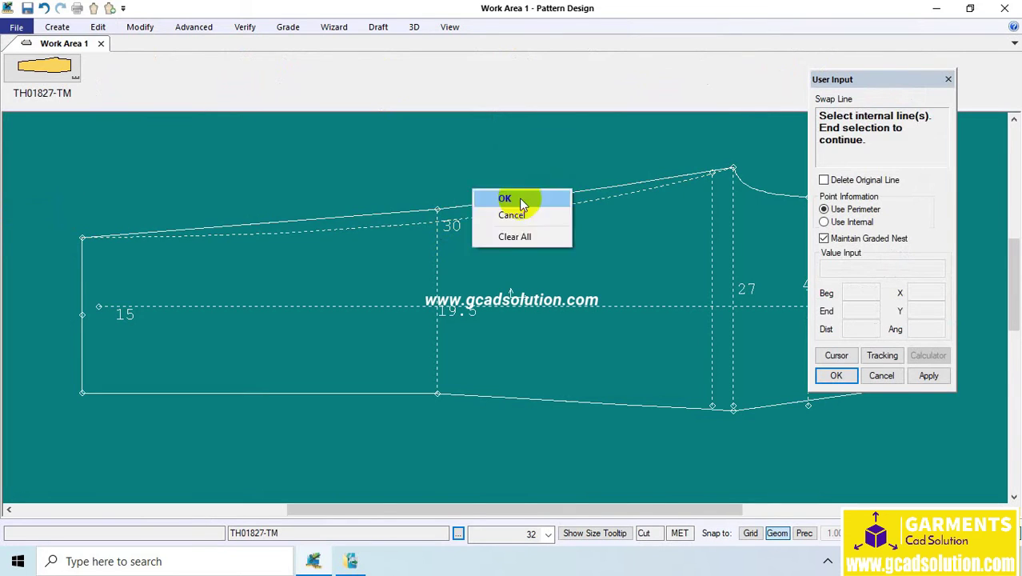
click(524, 201)
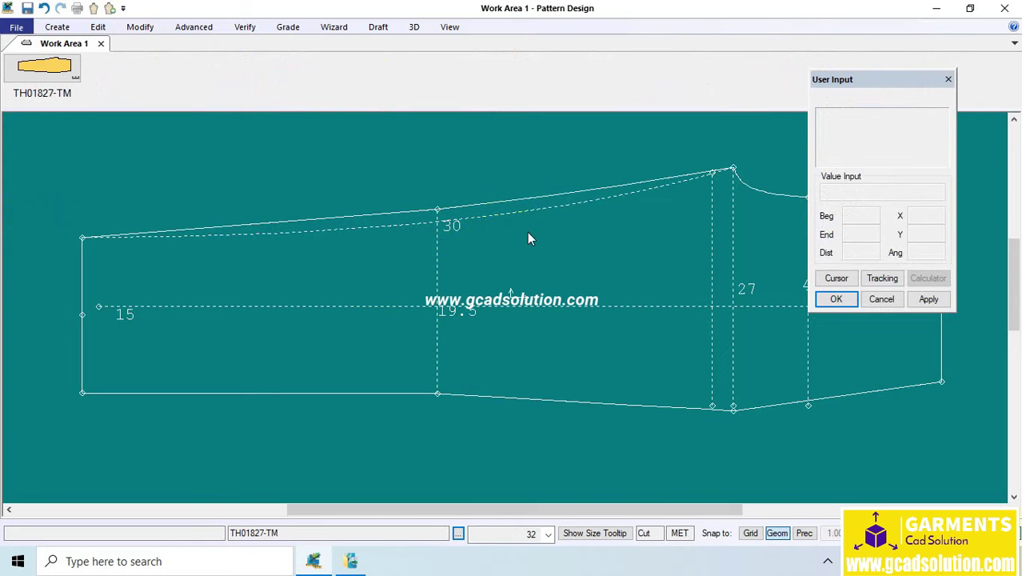
click(139, 26)
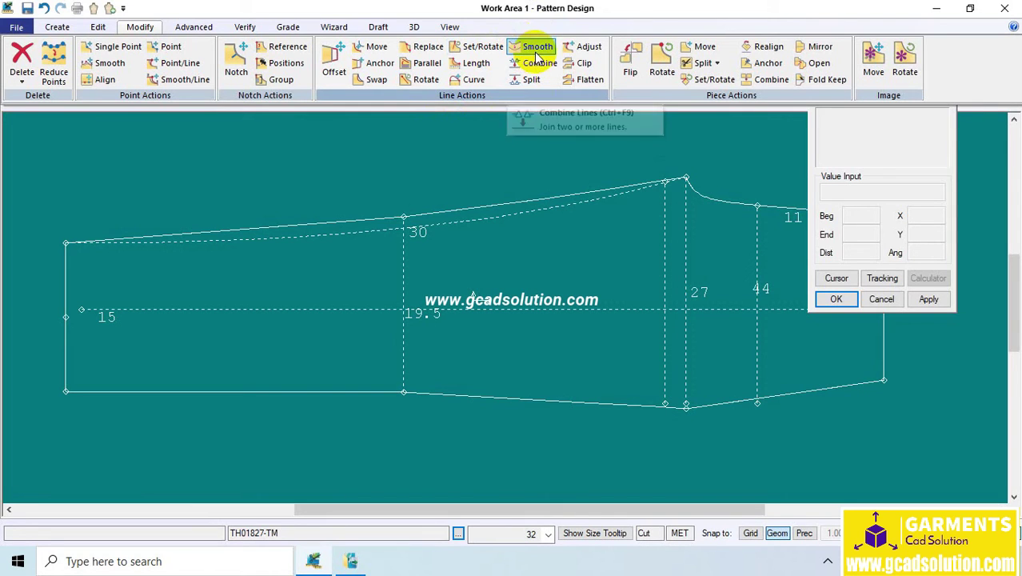
Pick the dashed curve and set the smoothing range between point 30 and the cap corner
click(537, 53)
scroll(457, 238, up, 1)
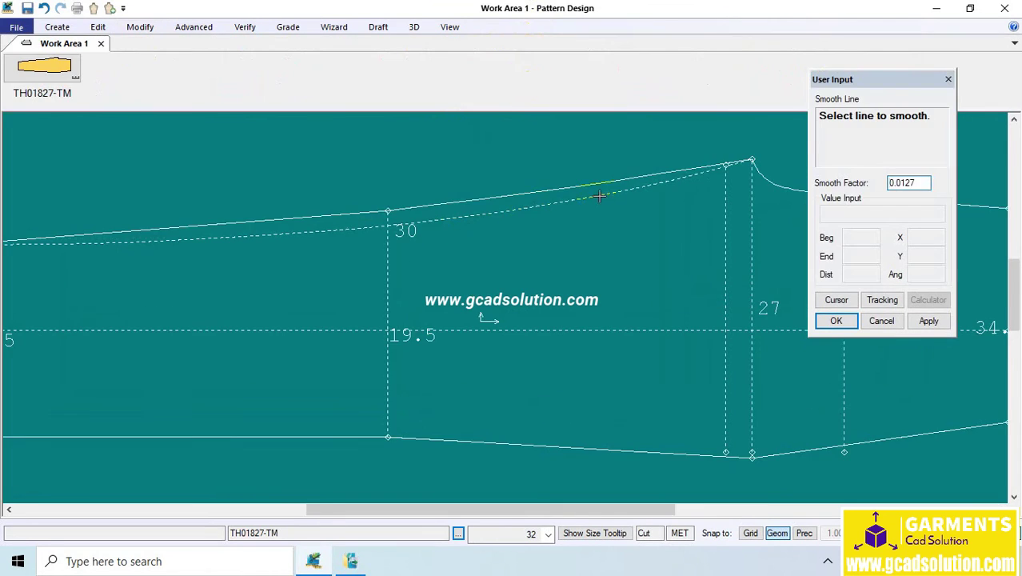
scroll(598, 196, down, 1)
click(544, 205)
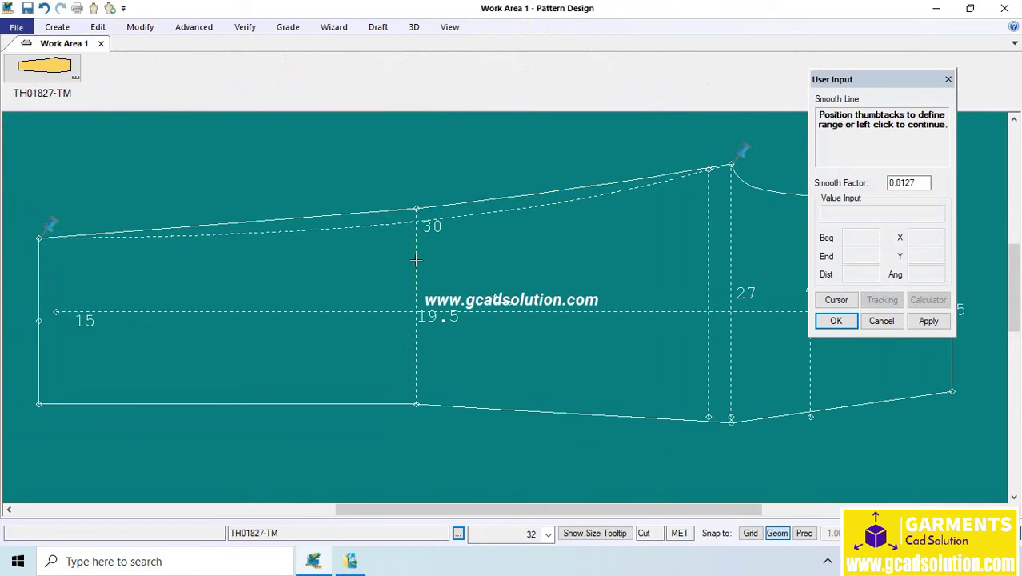
scroll(100, 228, up, 1)
drag(44, 230, 571, 222)
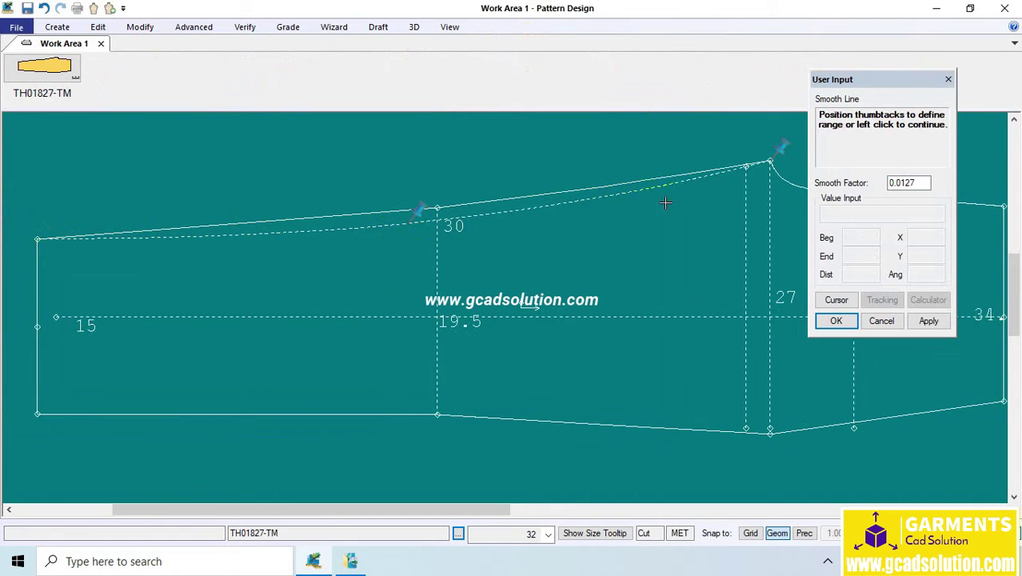
drag(780, 153, 641, 179)
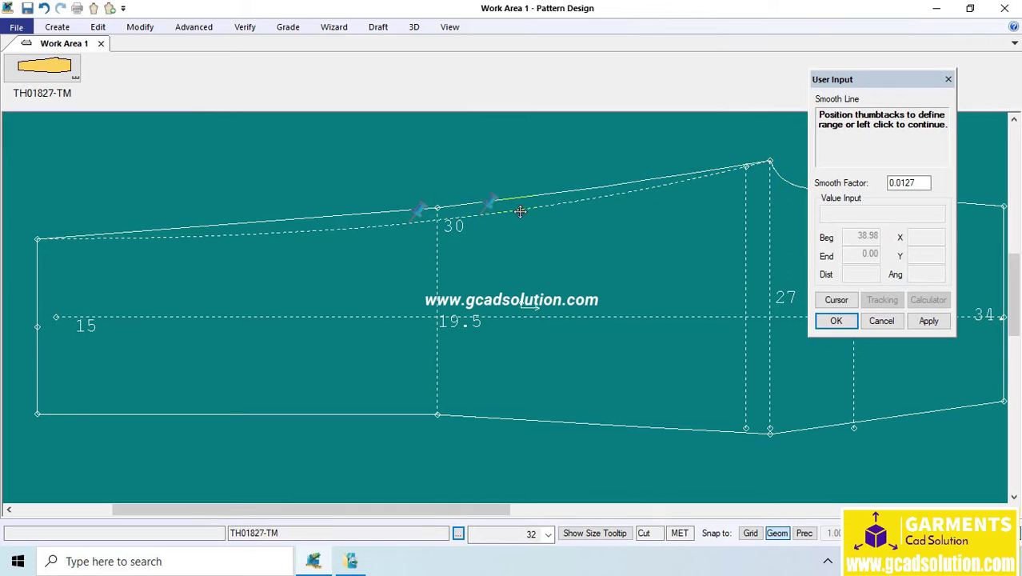
drag(444, 209, 516, 201)
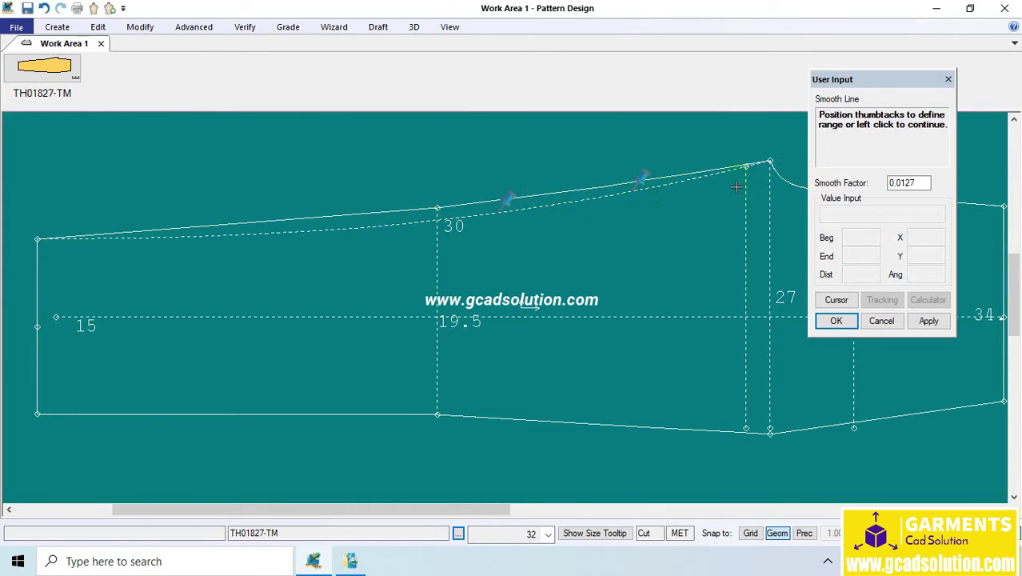
drag(640, 180, 723, 162)
drag(726, 167, 772, 161)
drag(535, 195, 248, 222)
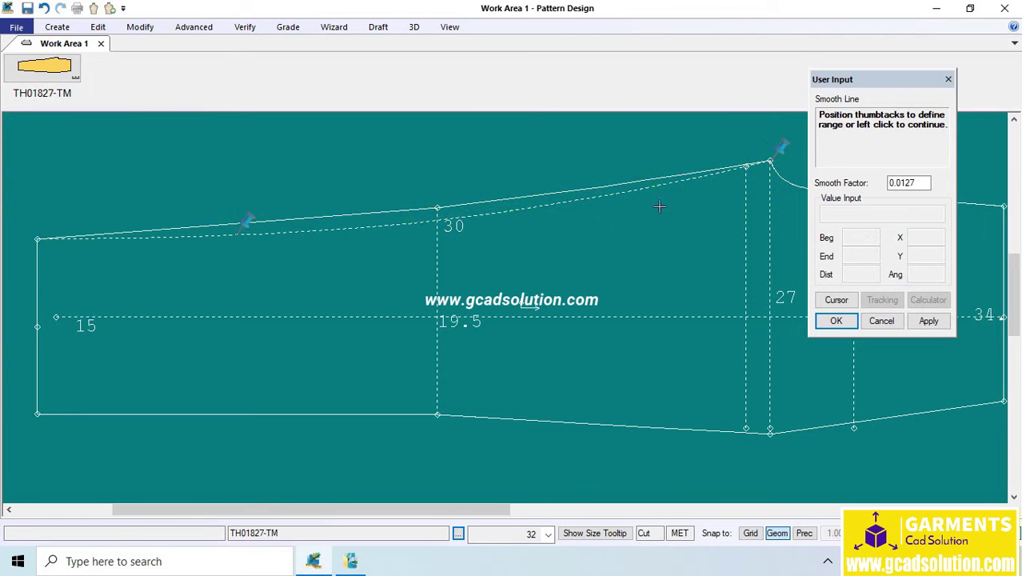
drag(767, 165, 423, 211)
Apply the smoothing to the curve with a 0.0127 smooth factor
right_click(444, 242)
click(439, 257)
right_click(440, 260)
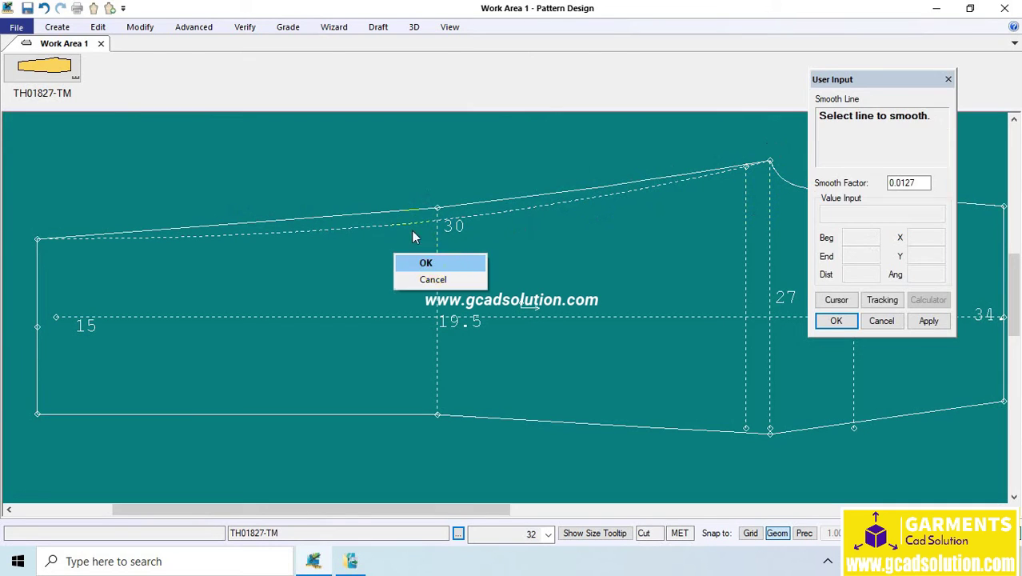
click(424, 262)
click(140, 27)
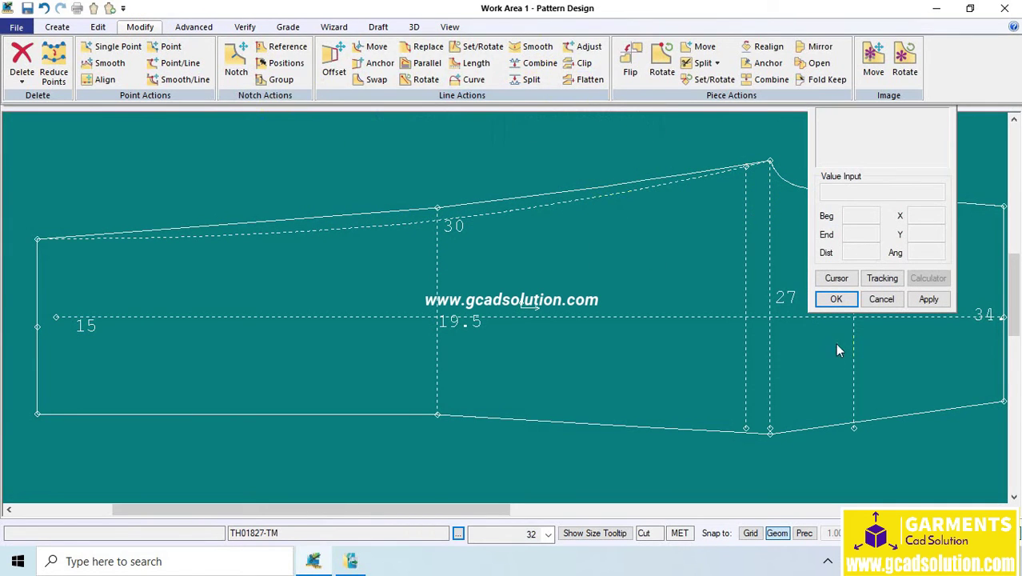
click(677, 318)
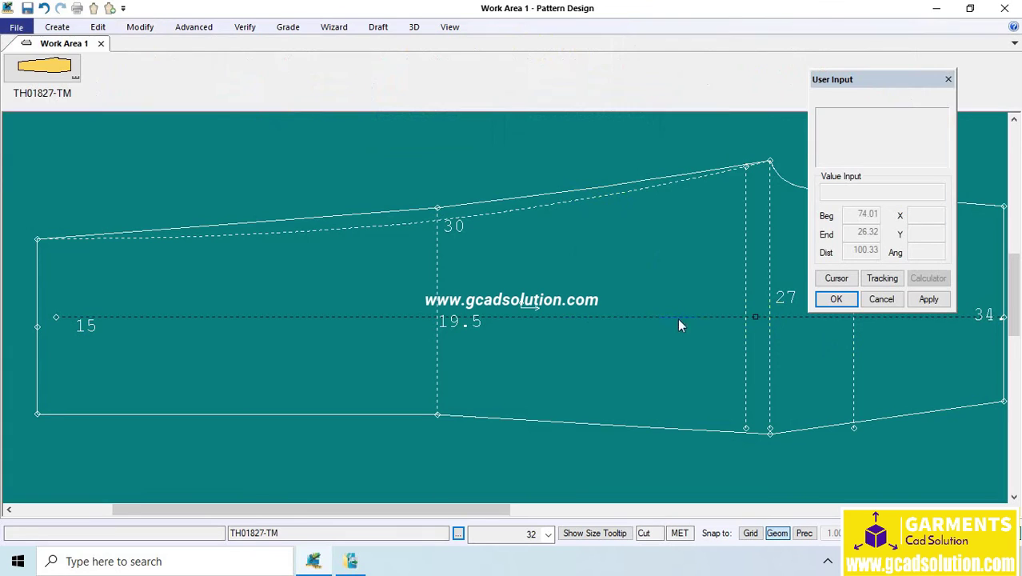
Place split points on the sleeve's upper edge, one near the left corner and one toward the cap
click(140, 27)
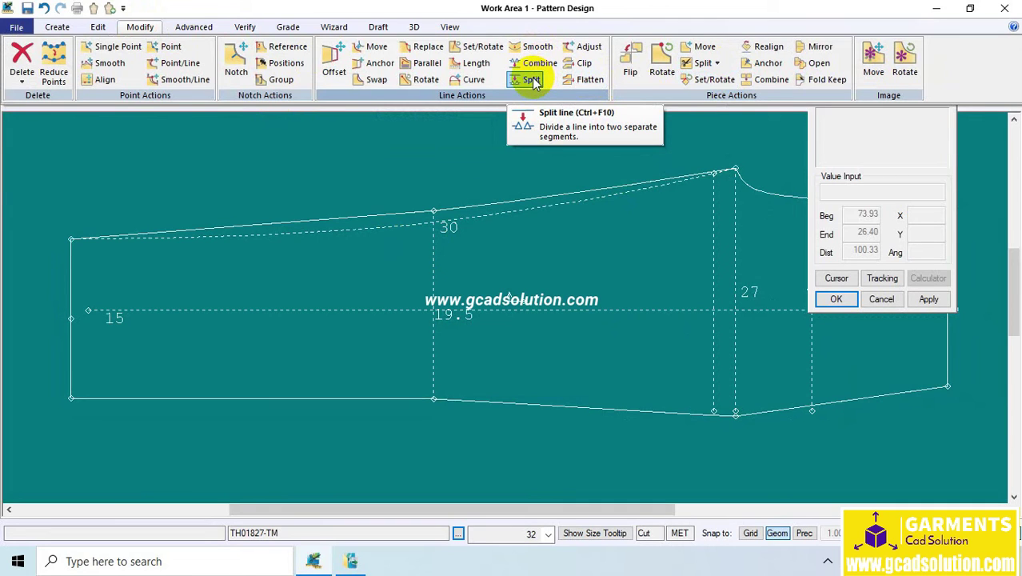
click(530, 81)
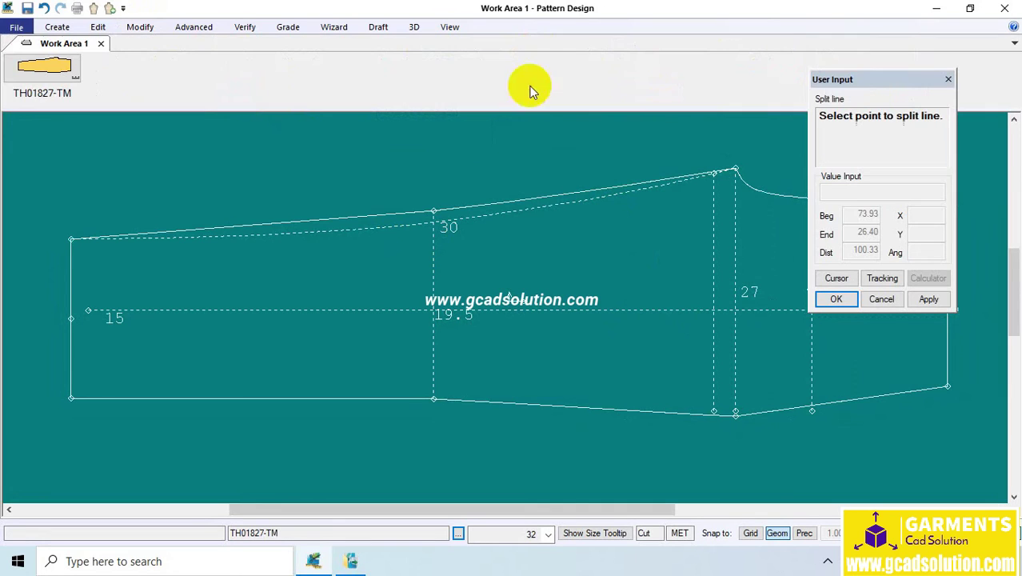
click(253, 220)
click(254, 222)
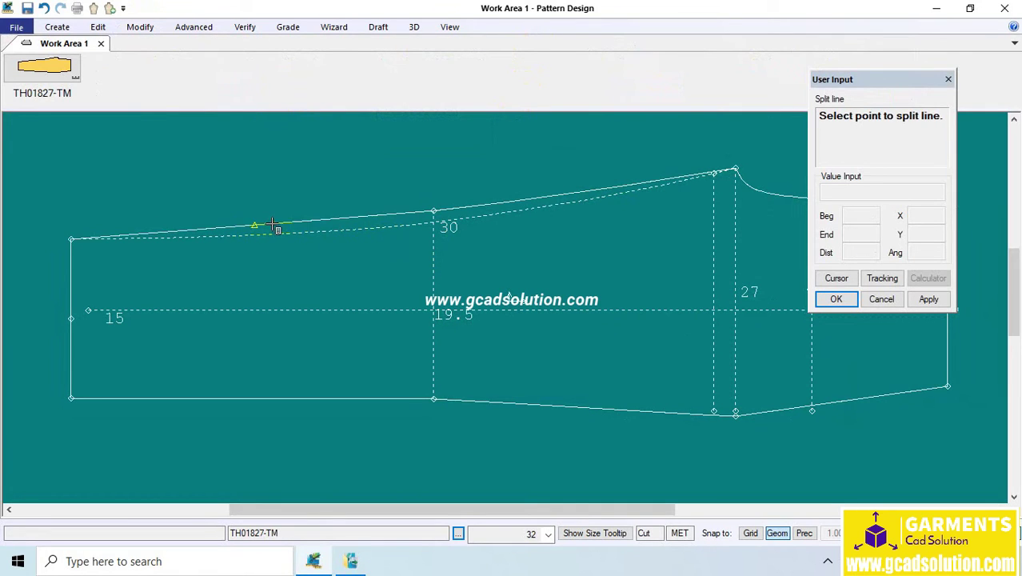
click(533, 198)
click(573, 193)
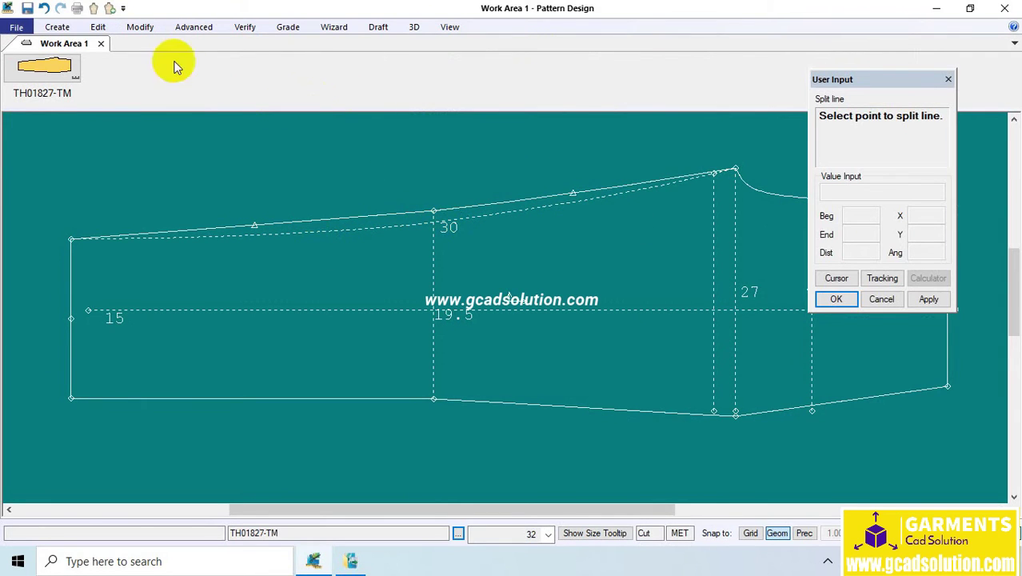
click(140, 27)
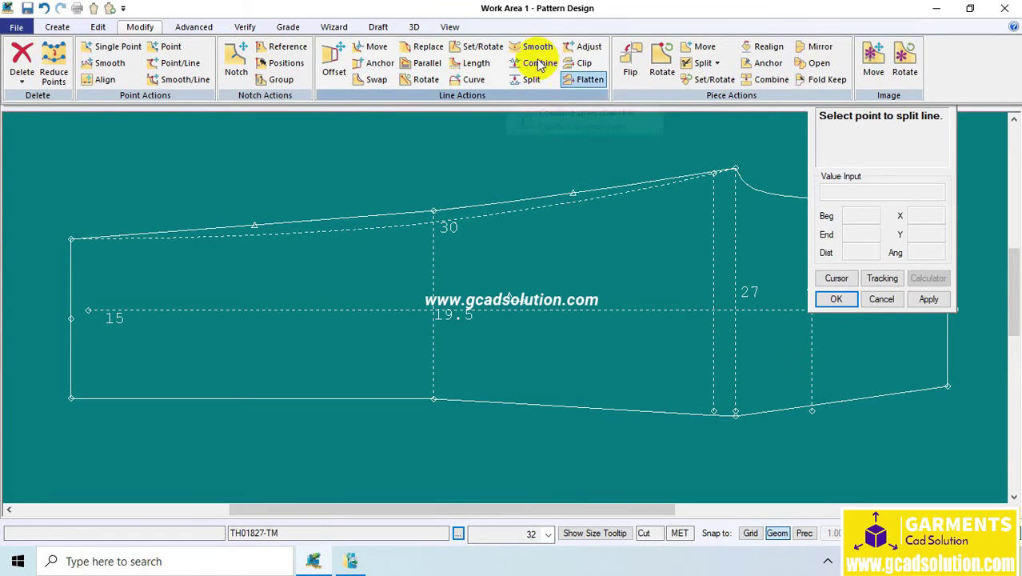
click(575, 193)
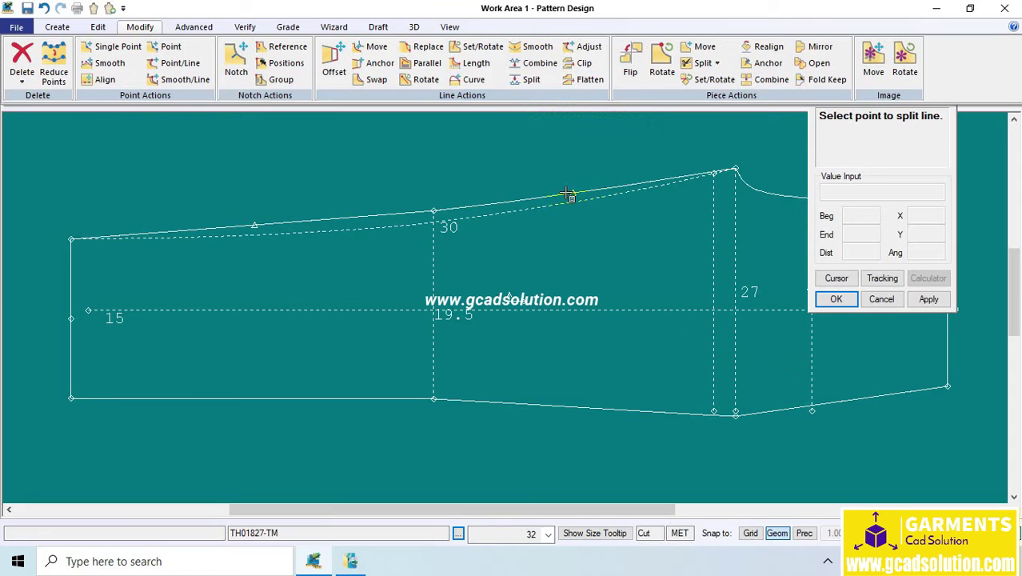
Combine the split upper-edge segments back together in two joins
click(535, 65)
click(543, 195)
click(595, 189)
right_click(665, 158)
click(672, 158)
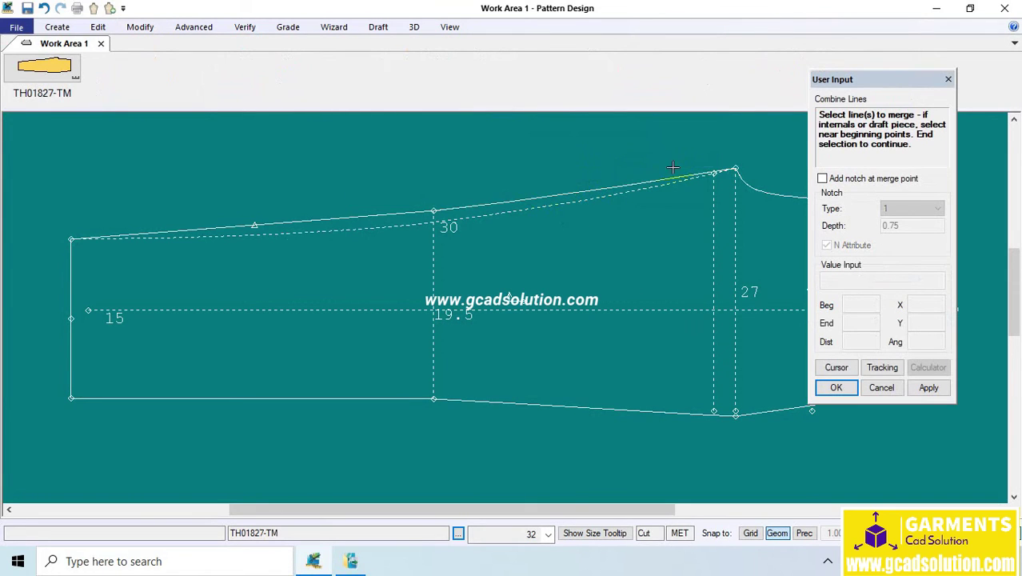
click(228, 229)
click(337, 209)
right_click(391, 168)
click(440, 177)
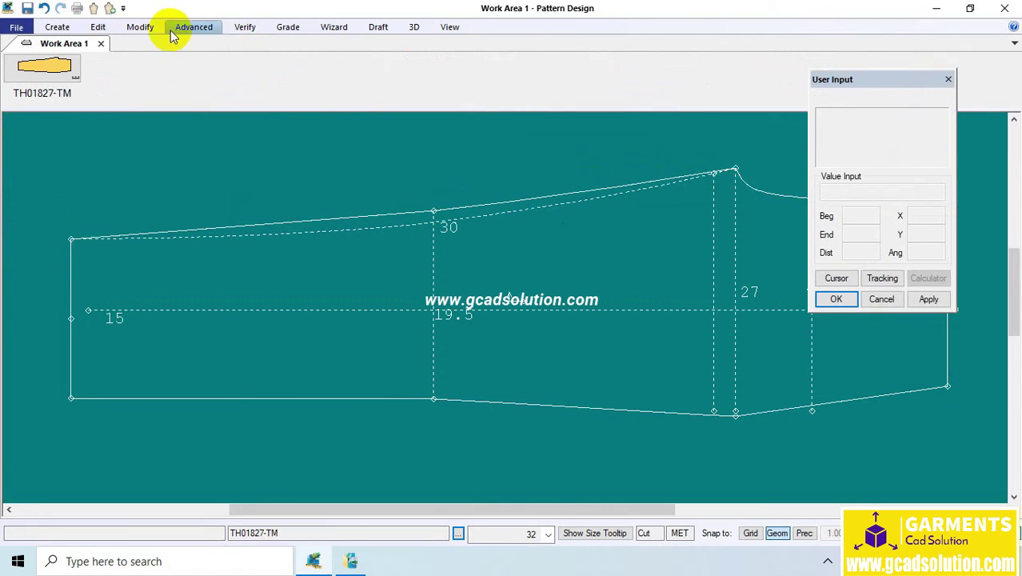
Split the upper edge again at two points
click(140, 26)
click(528, 80)
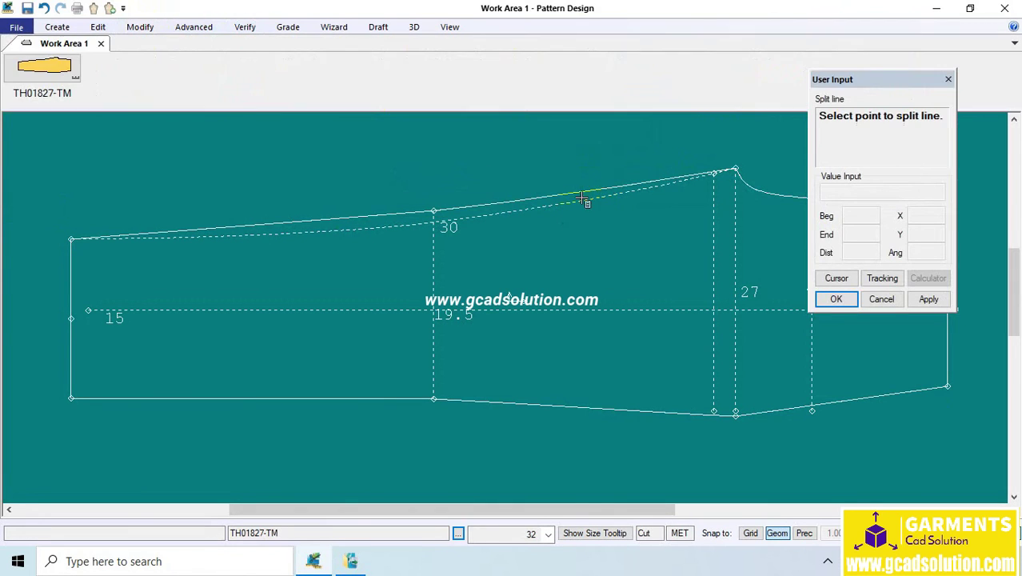
click(570, 193)
click(254, 224)
right_click(472, 185)
click(472, 185)
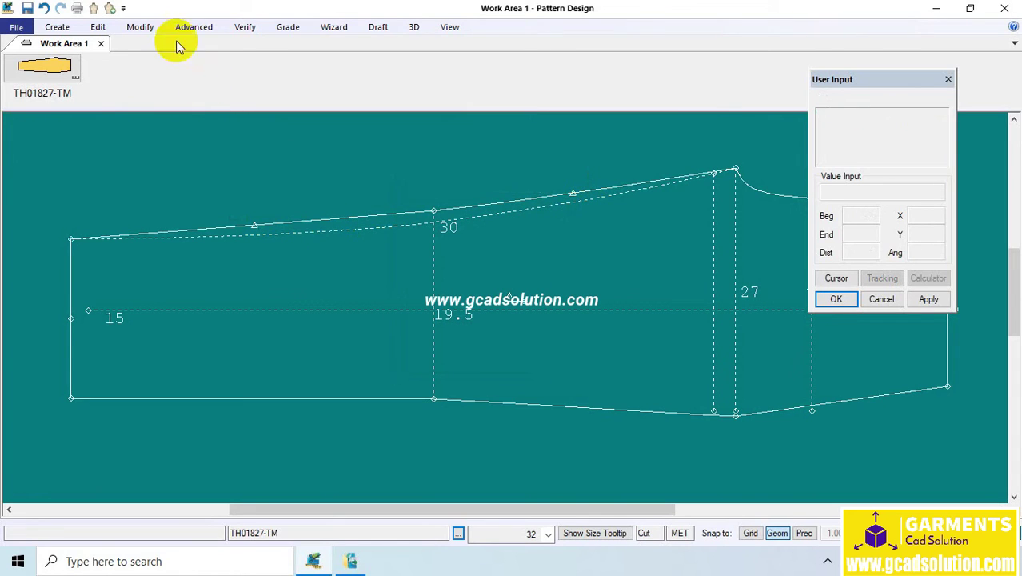
Rejoin the two upper-edge segments into one continuous line
click(139, 26)
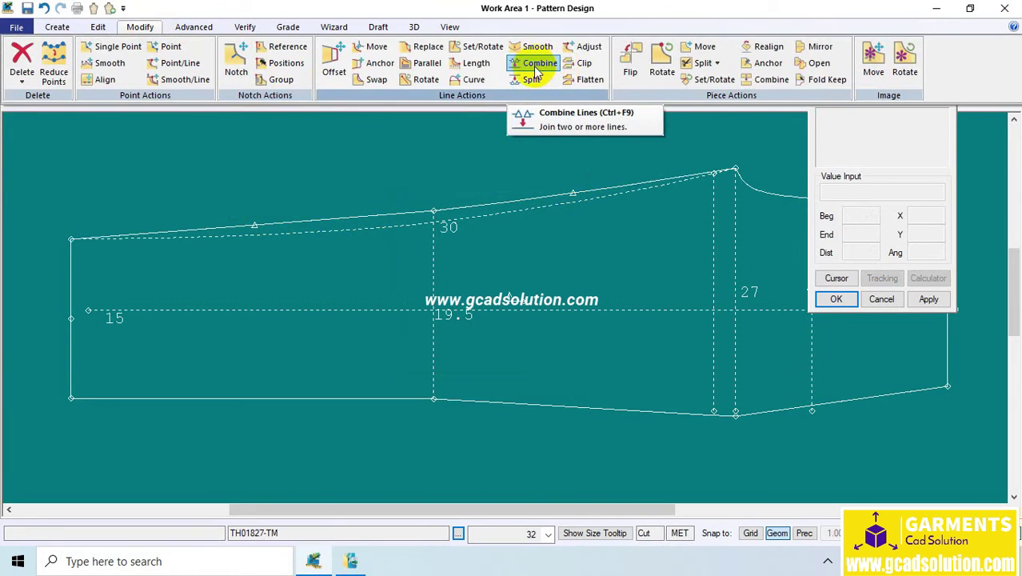
click(536, 70)
click(562, 195)
click(637, 175)
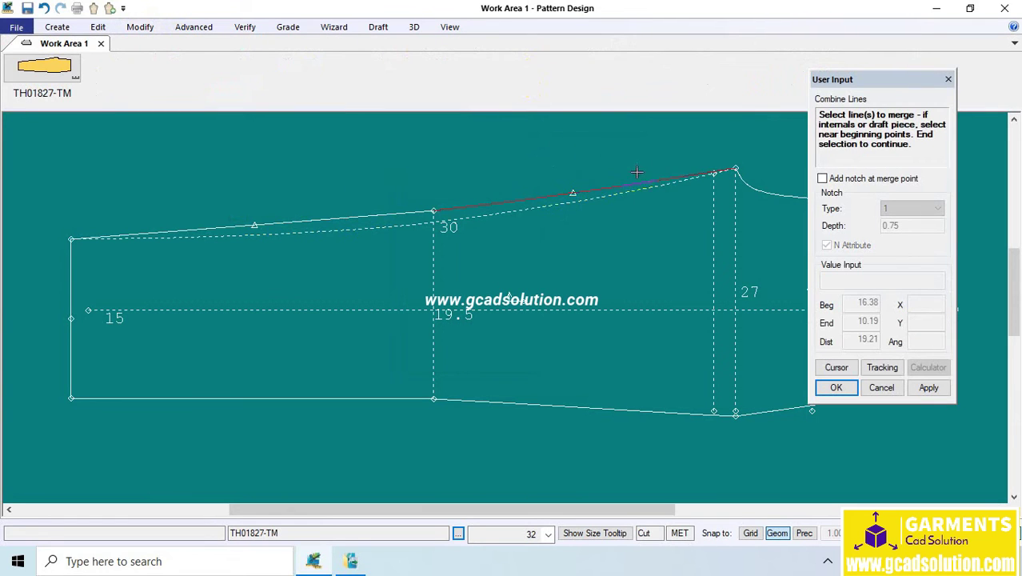
right_click(351, 207)
click(365, 196)
click(140, 26)
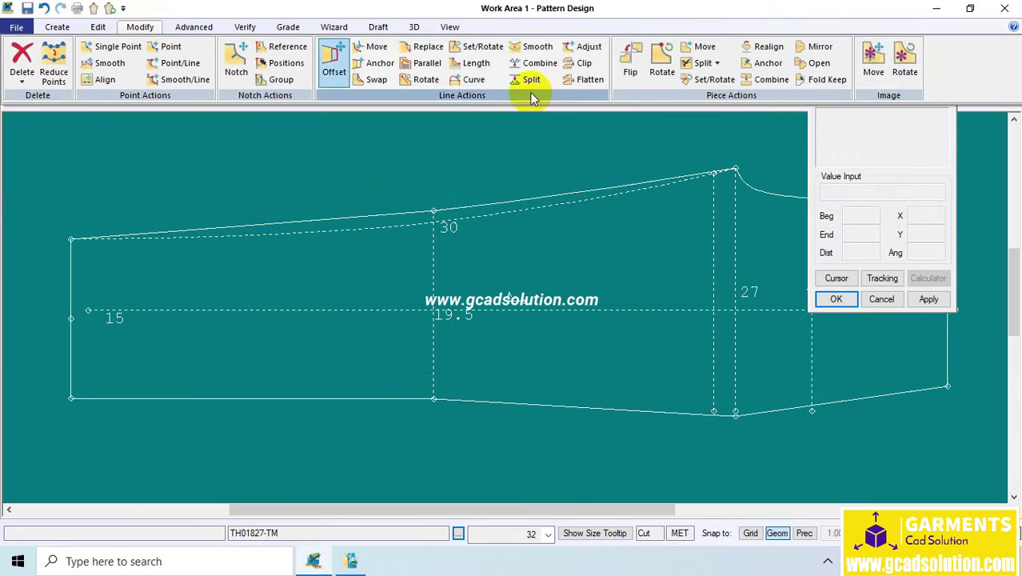
click(612, 231)
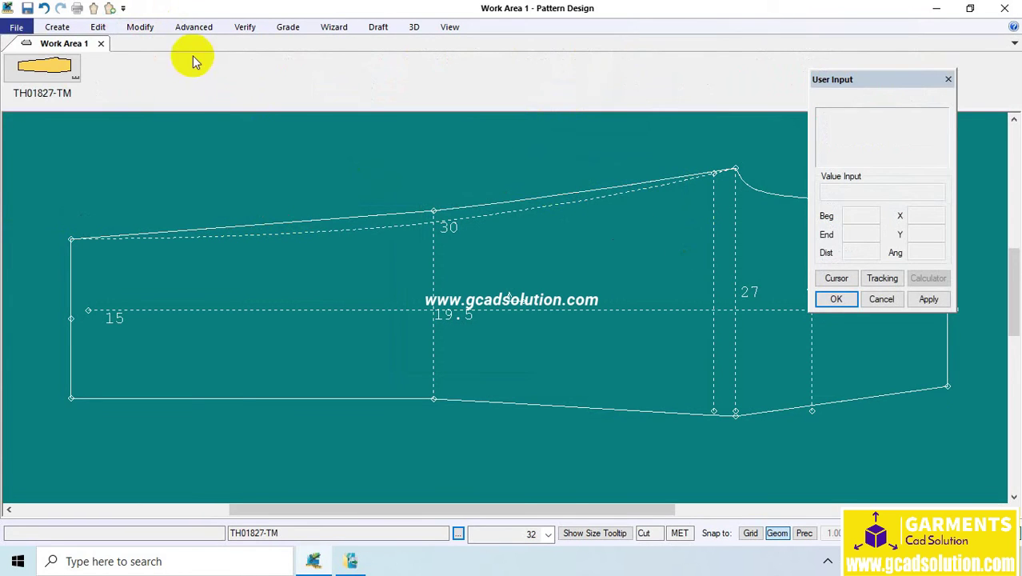
click(139, 26)
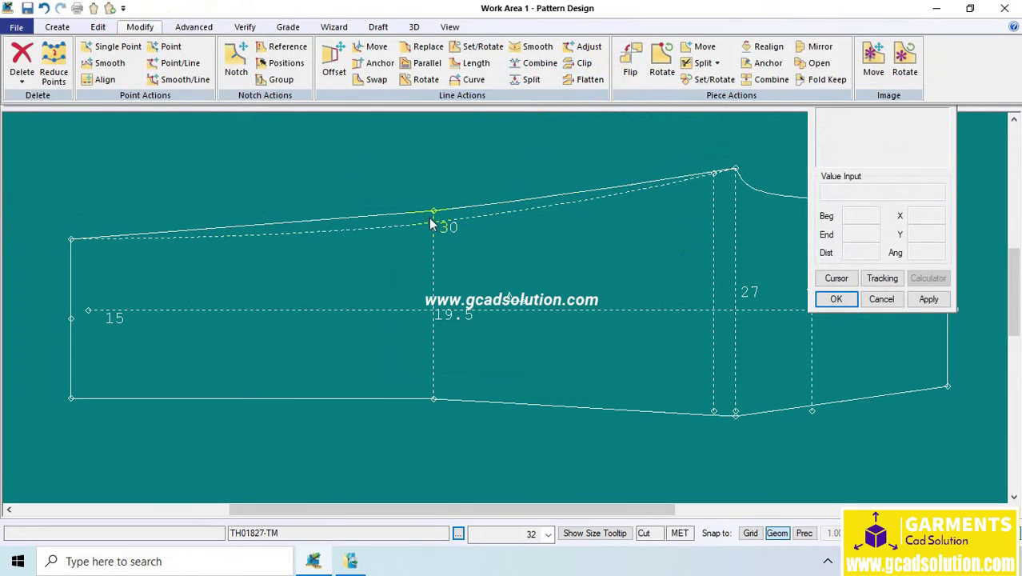
Straighten the sleeve's upper edge, then undo that straightening
click(586, 82)
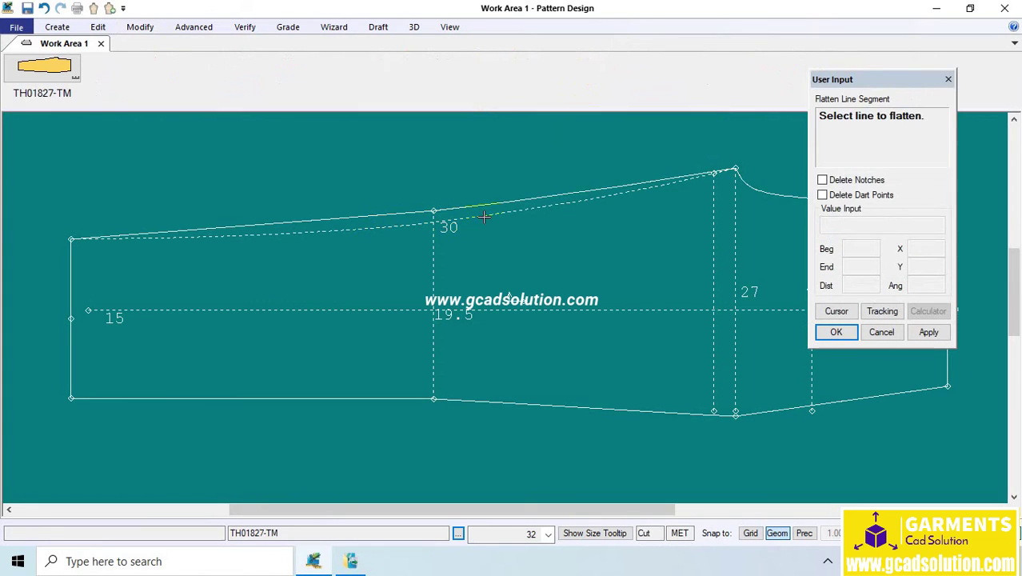
click(489, 213)
right_click(524, 230)
click(529, 229)
right_click(526, 219)
click(523, 237)
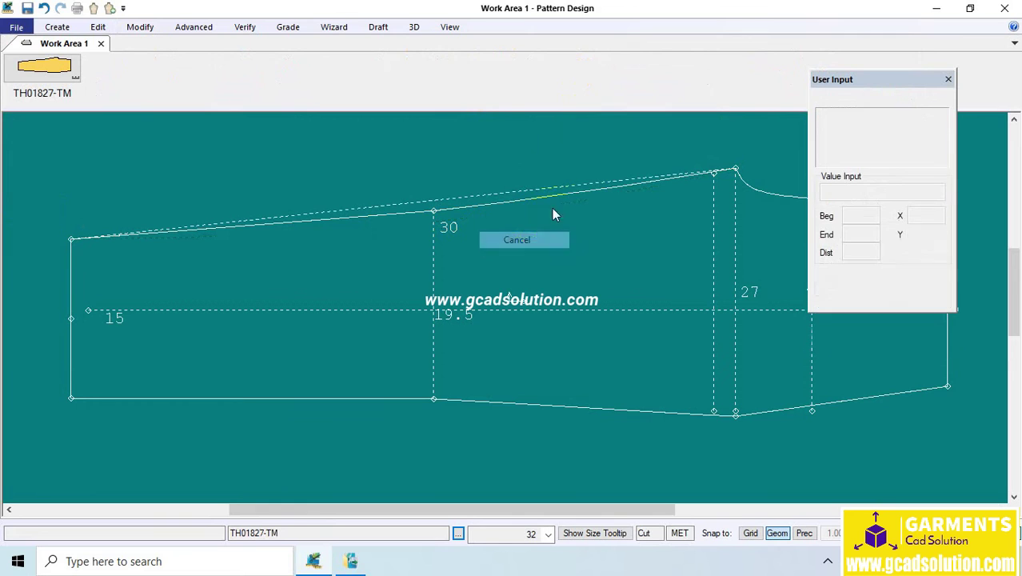
right_click(601, 167)
click(627, 177)
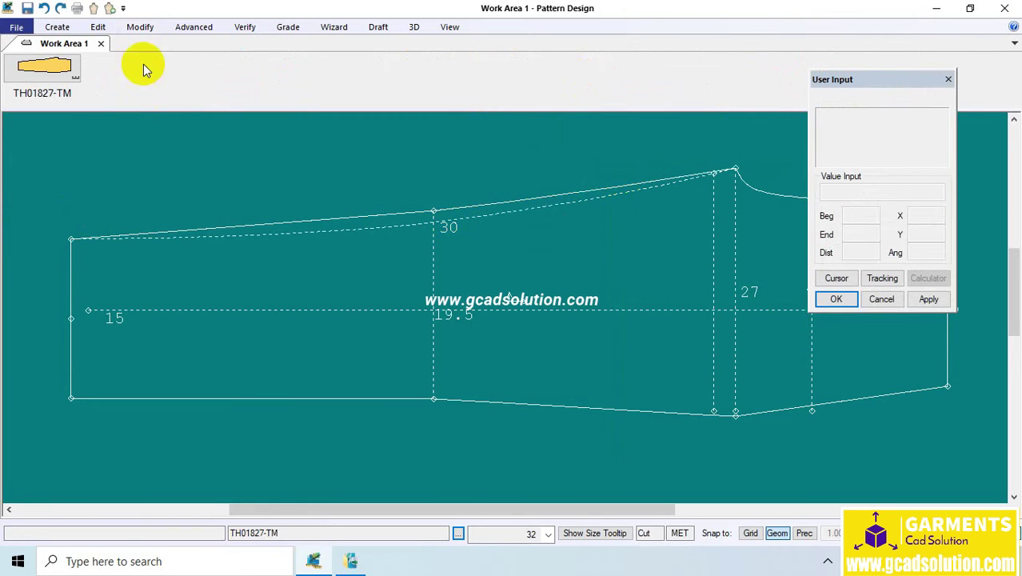
Straighten the upper edge, another edge line and the lower edge segment past 19.5
click(139, 26)
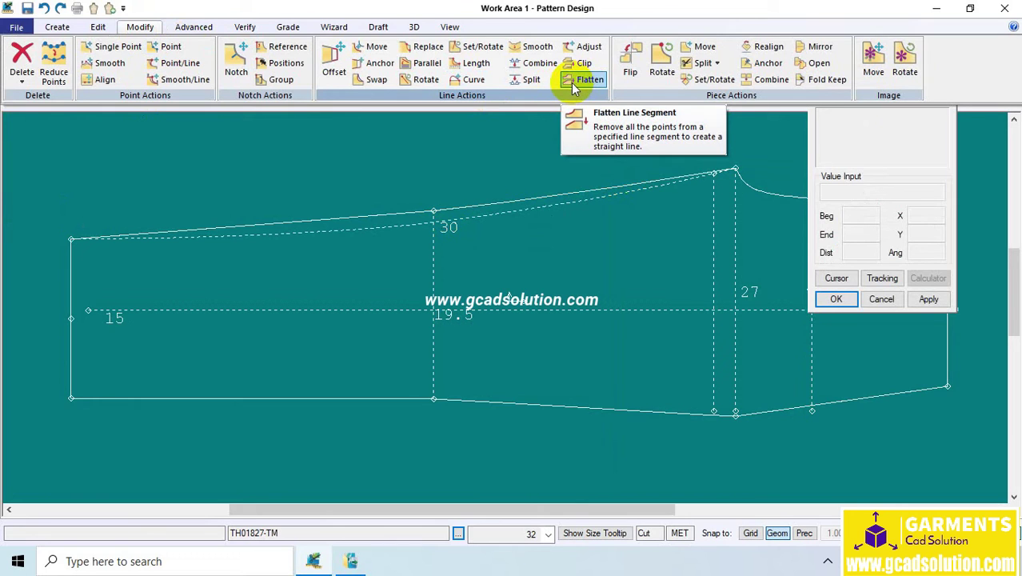
click(584, 80)
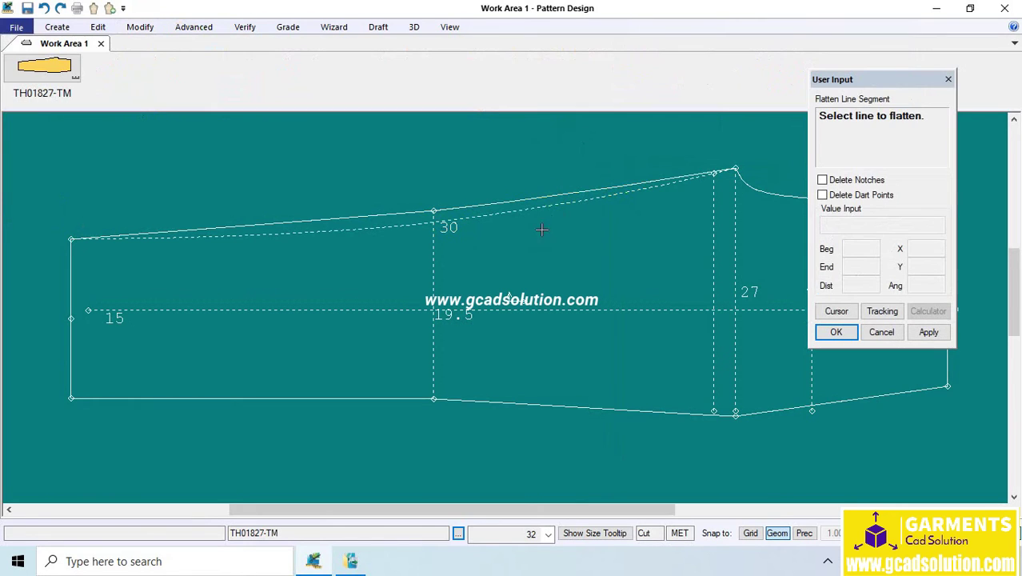
click(533, 211)
click(530, 213)
click(506, 198)
right_click(593, 222)
click(592, 222)
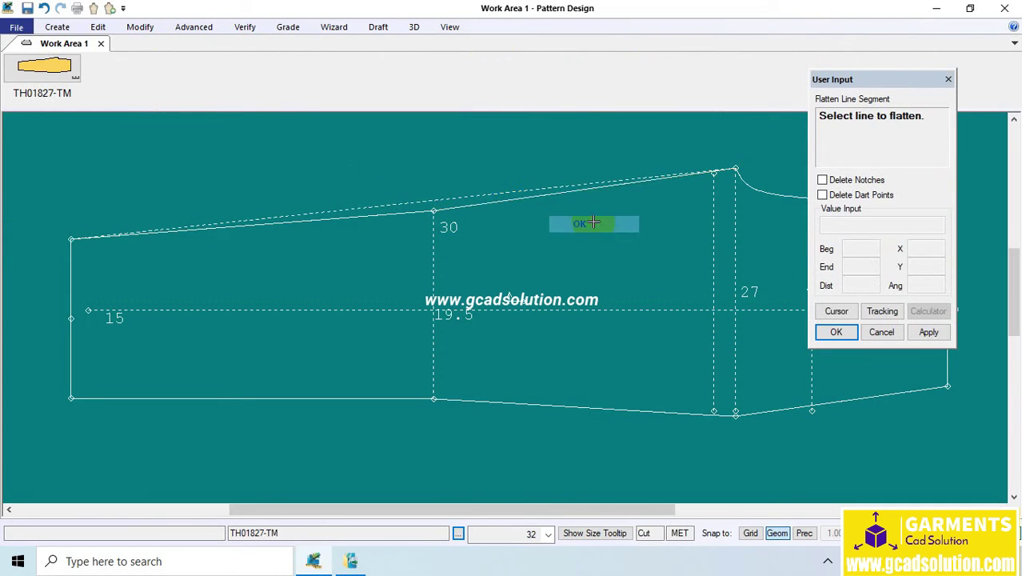
click(603, 407)
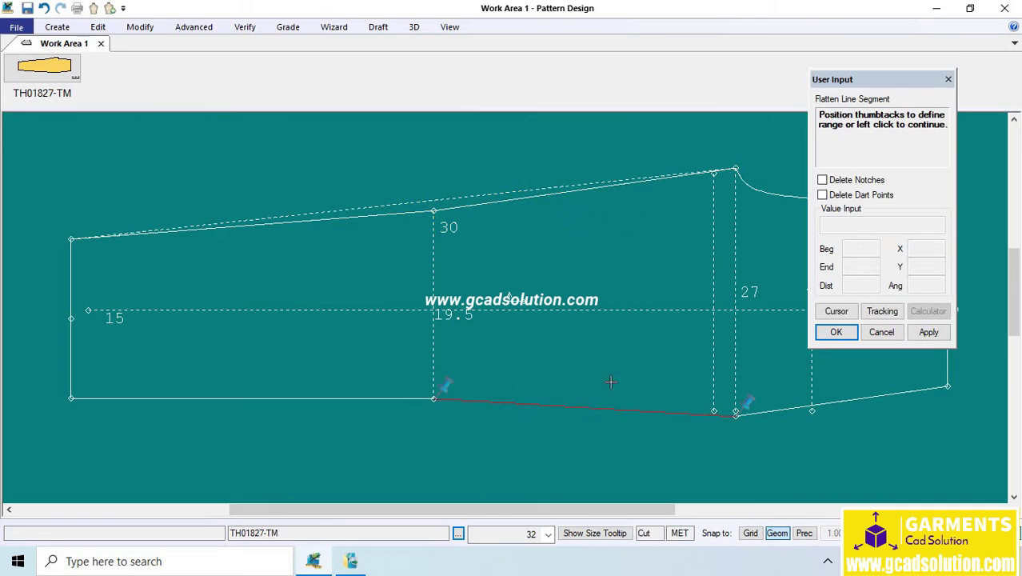
right_click(605, 251)
click(597, 247)
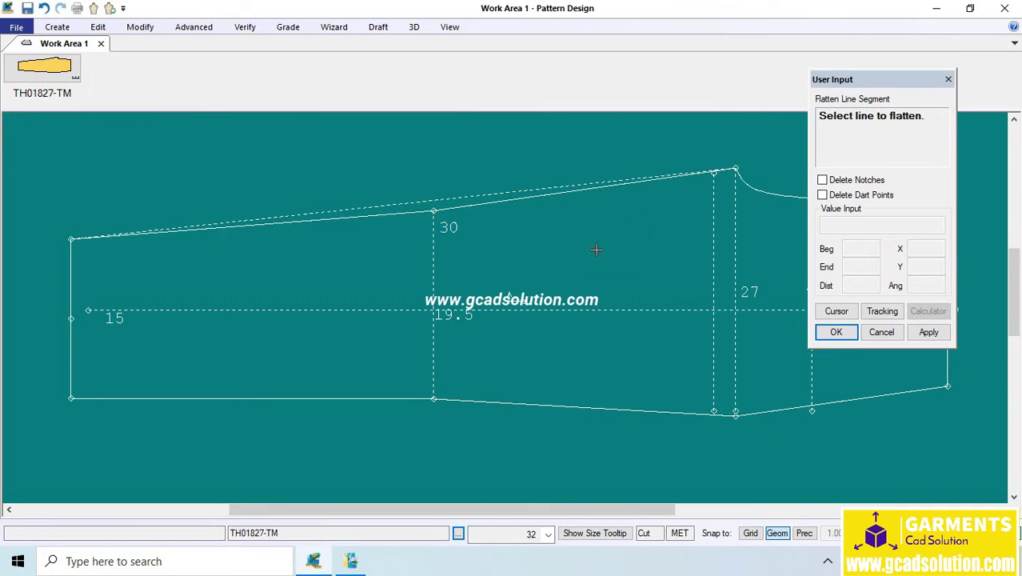
Exit straightening and undo the three straightenings, restoring the upper edge's curve
key(Escape)
right_click(485, 182)
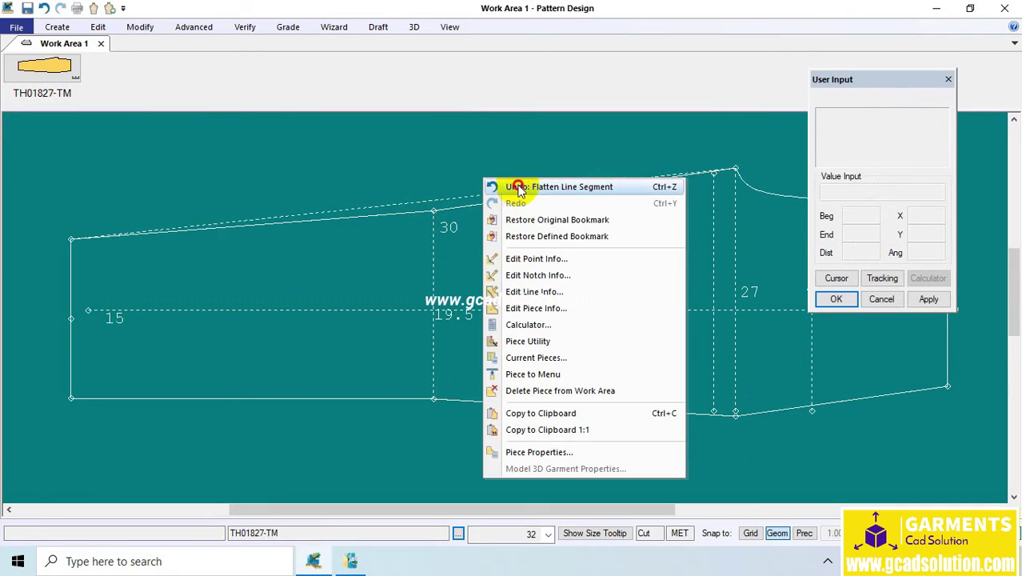
click(514, 185)
right_click(535, 172)
click(553, 191)
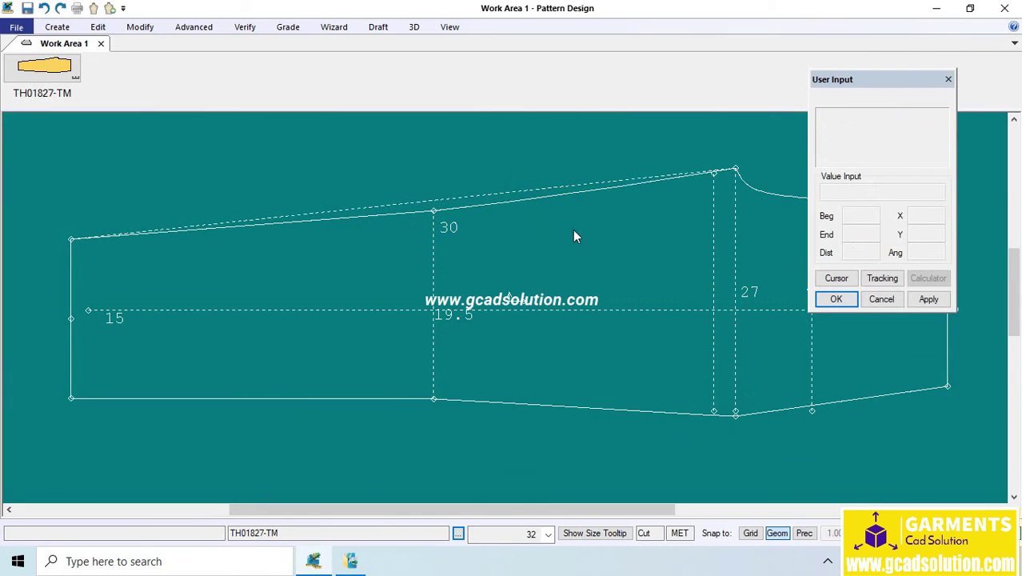
right_click(560, 185)
click(575, 191)
Pan and zoom out to show the whole sleeve, then start Flip Piece
click(139, 27)
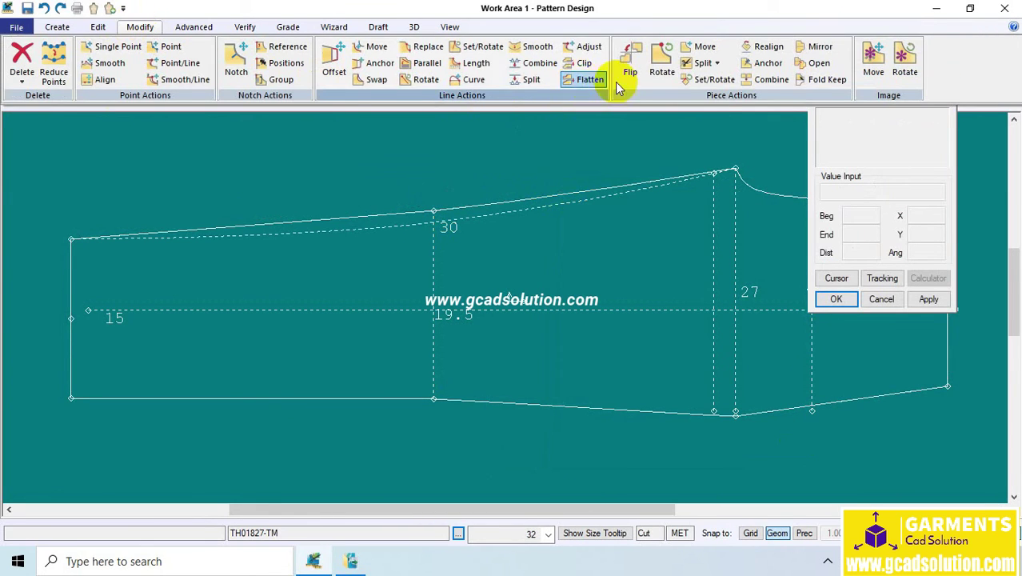
click(644, 245)
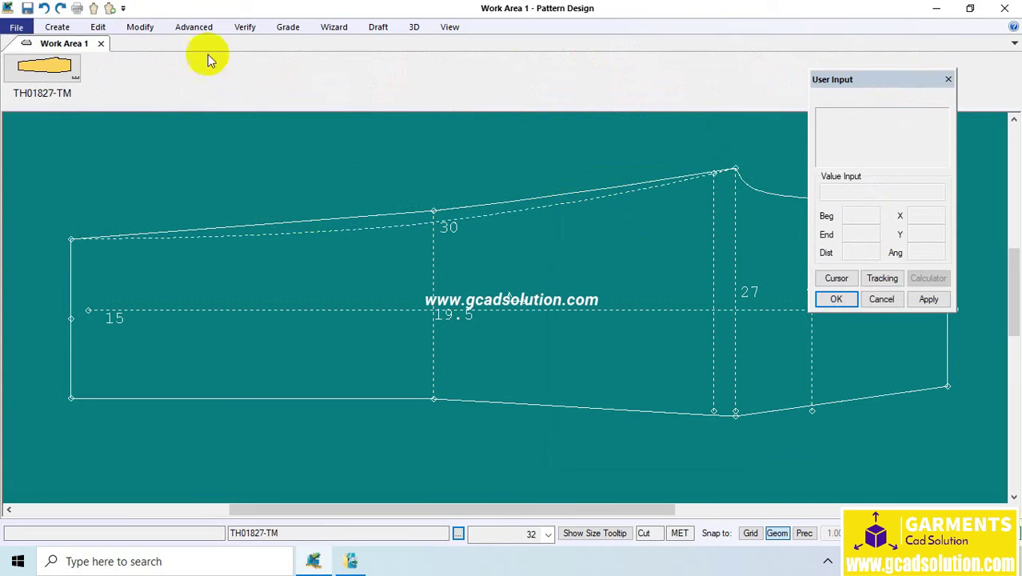
click(140, 28)
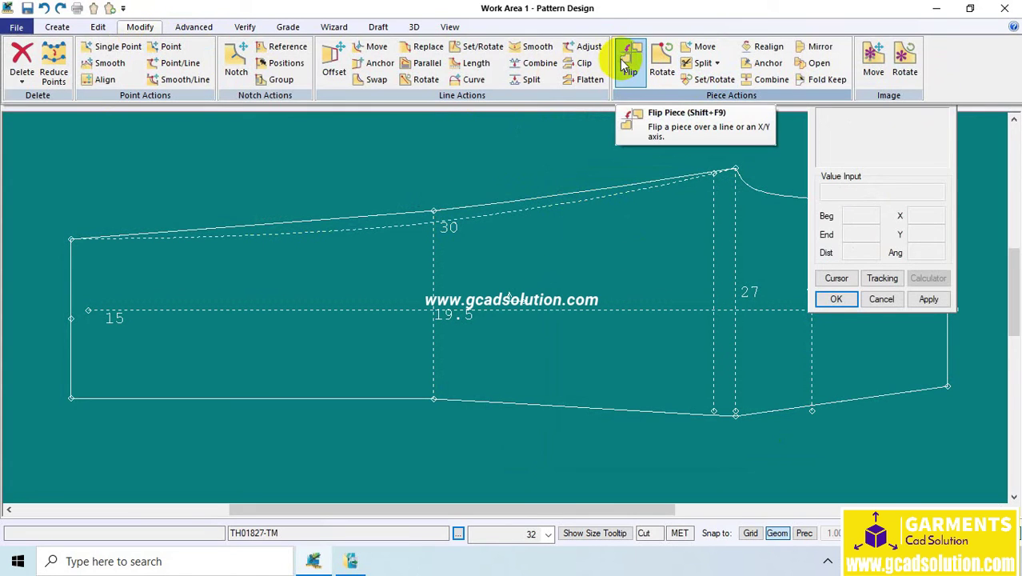
click(737, 254)
right_click(642, 252)
middle_drag(434, 284, 191, 323)
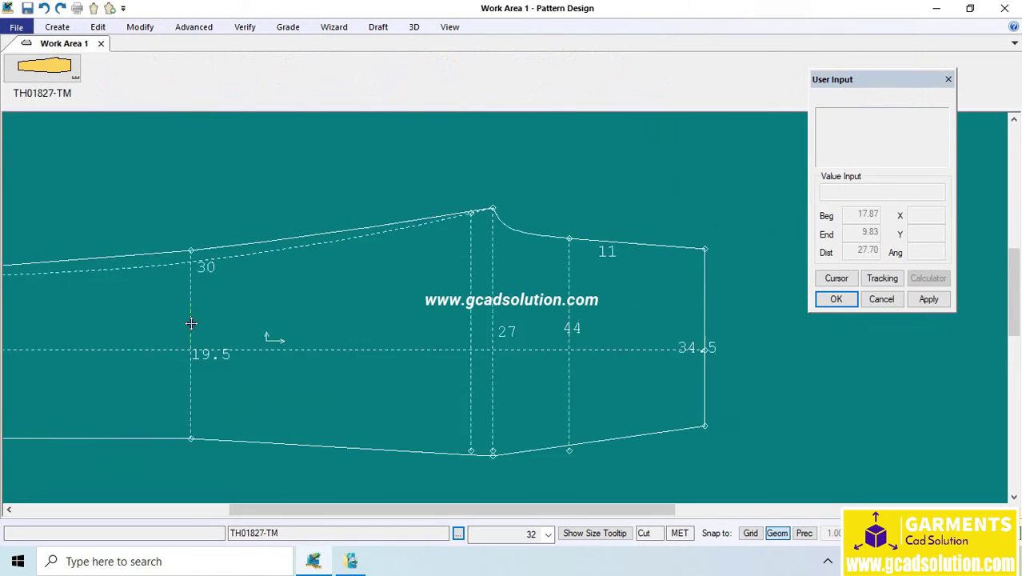
scroll(192, 323, down, 2)
click(140, 27)
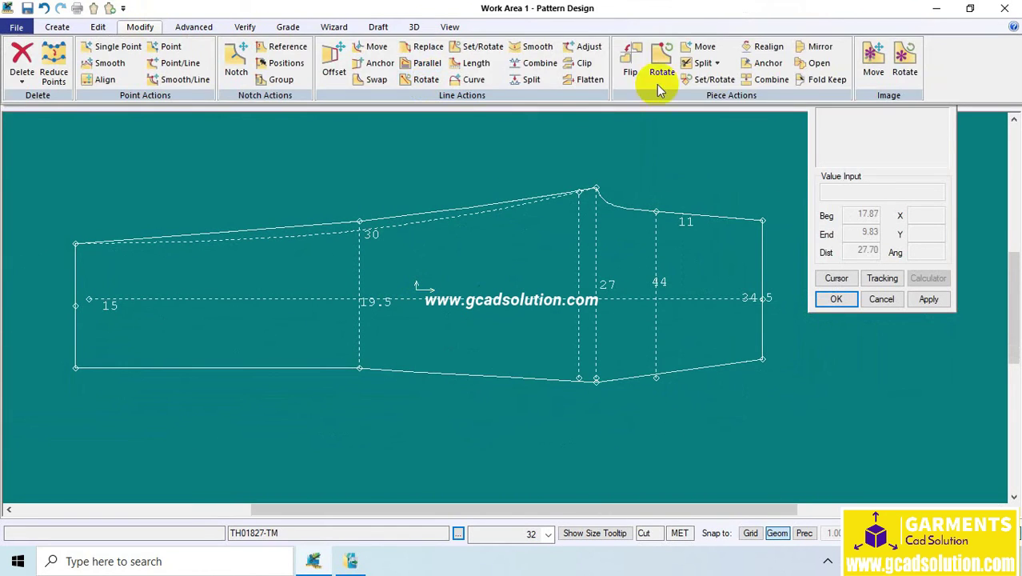
click(629, 66)
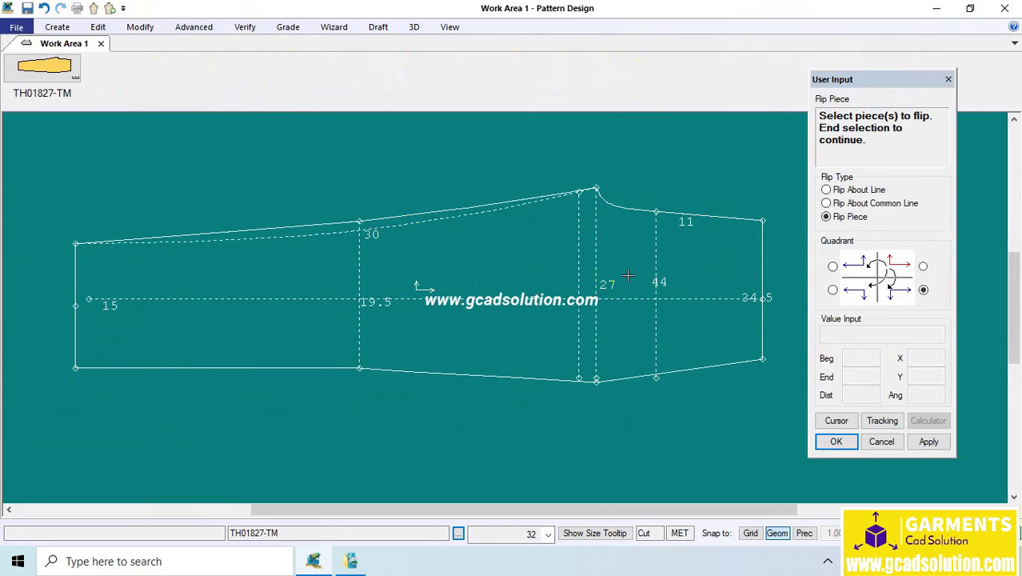
click(609, 279)
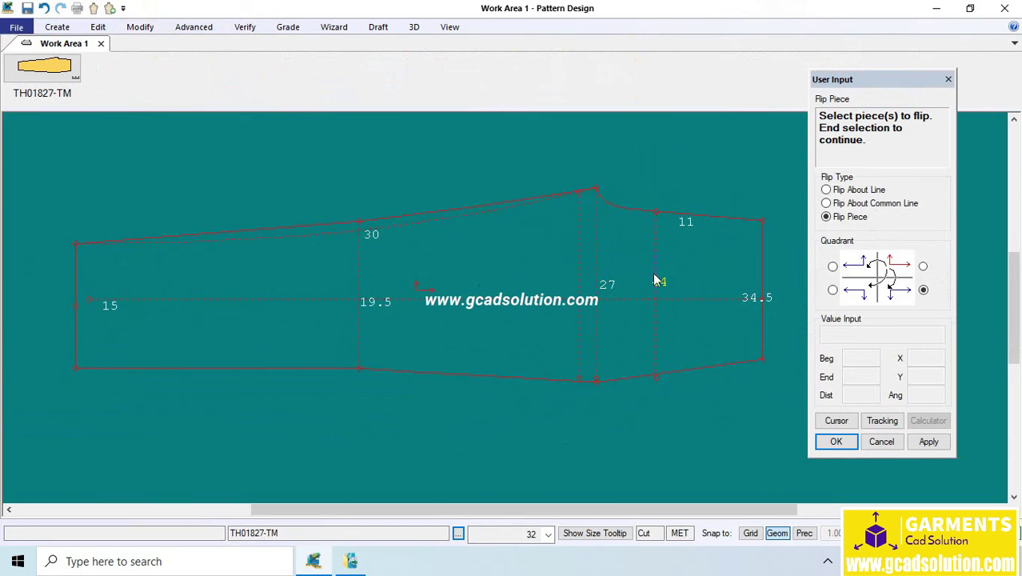
right_click(654, 279)
click(640, 276)
click(831, 288)
click(590, 270)
right_click(589, 270)
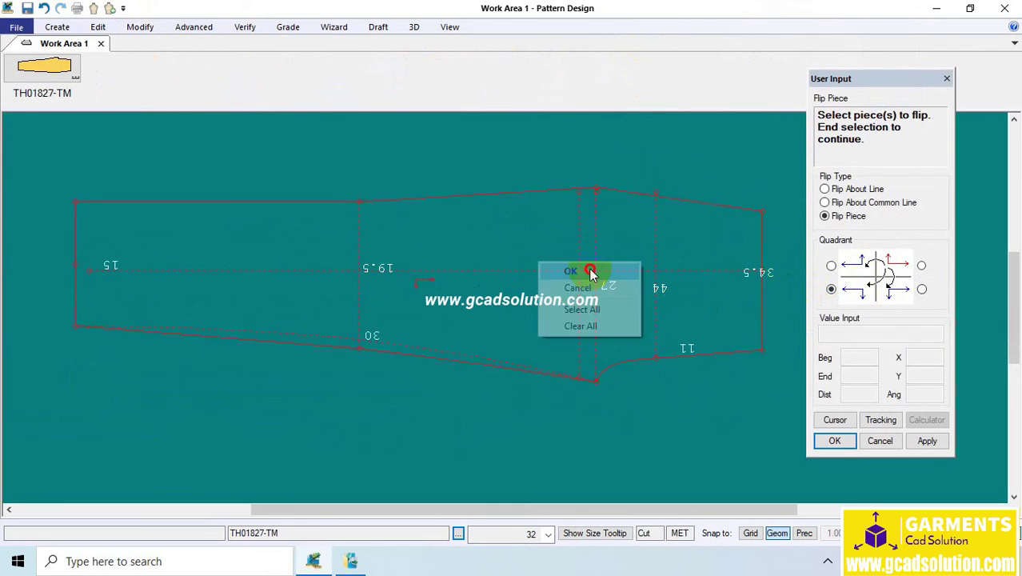
click(589, 271)
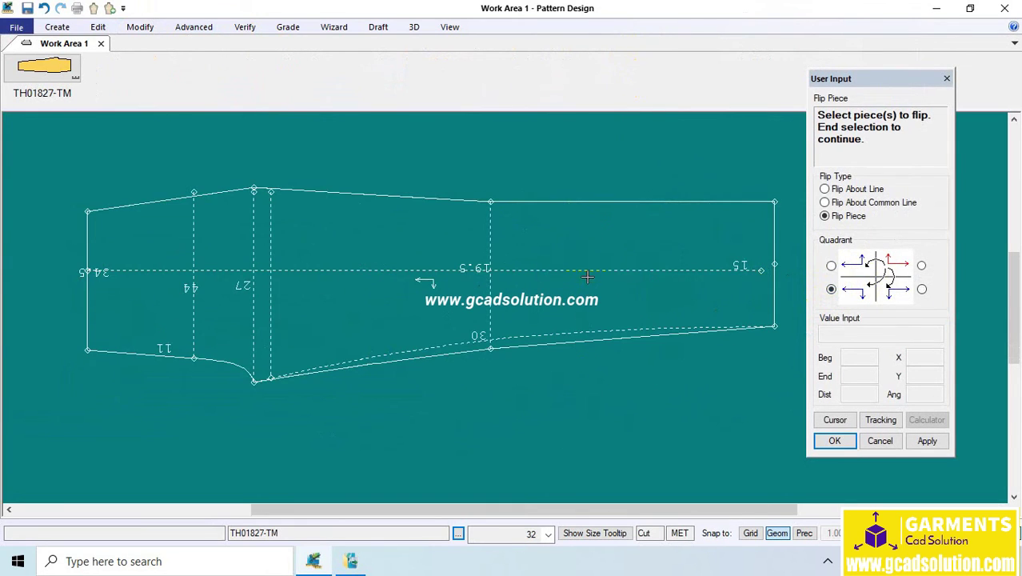
click(905, 275)
click(577, 276)
right_click(577, 277)
click(570, 276)
click(831, 265)
right_click(678, 270)
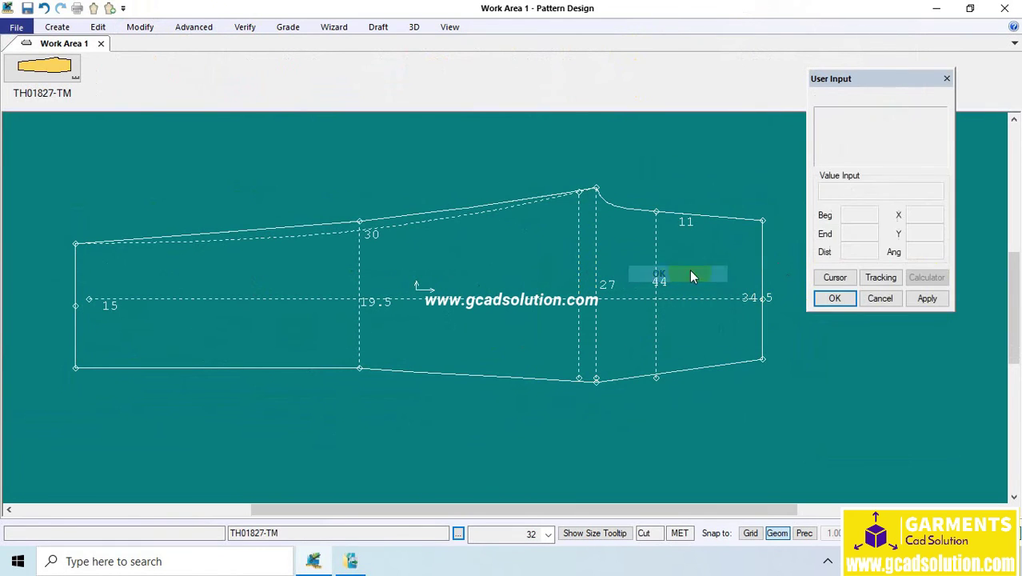
click(139, 27)
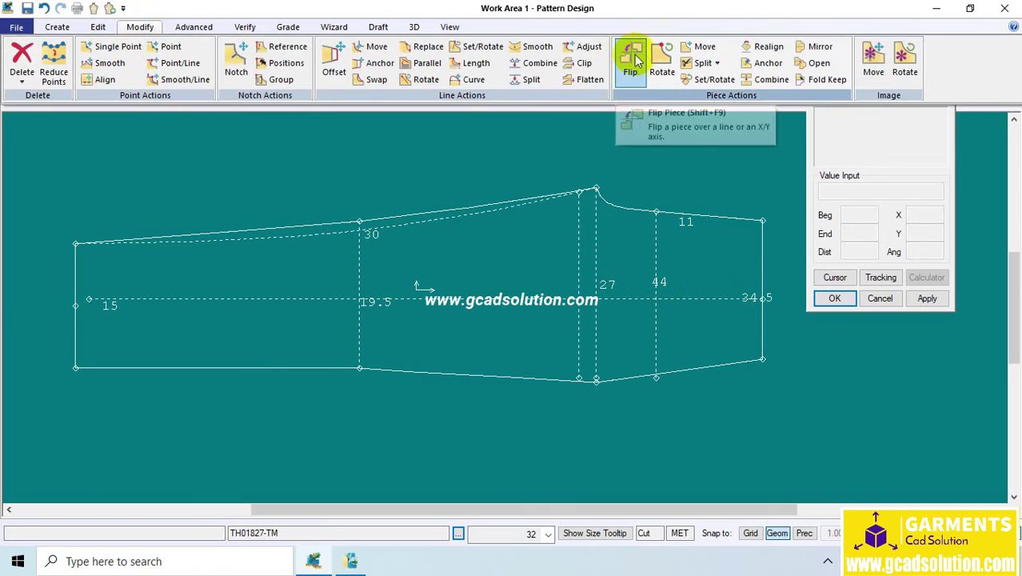
click(638, 62)
click(684, 231)
right_click(685, 240)
click(695, 247)
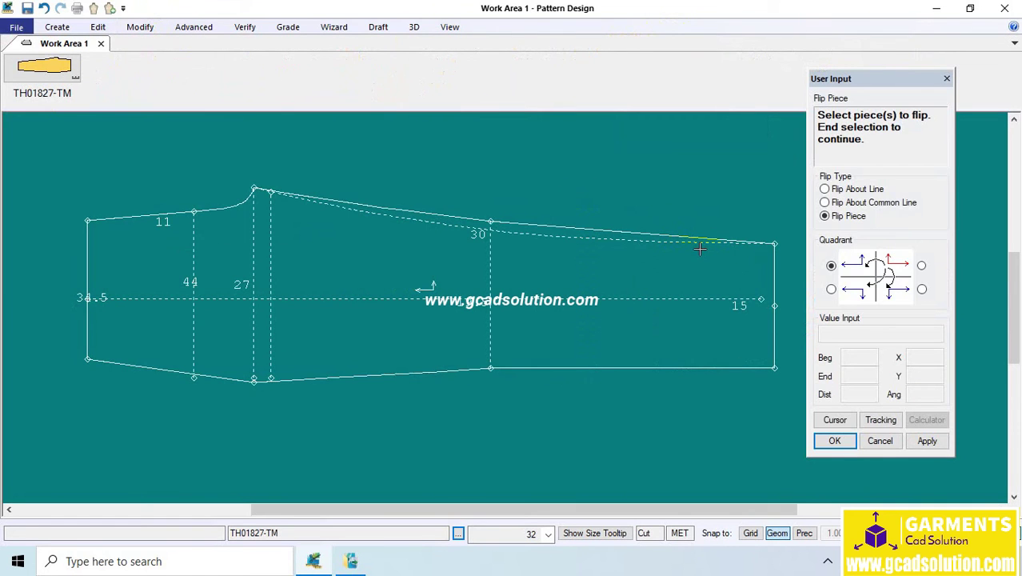
click(140, 28)
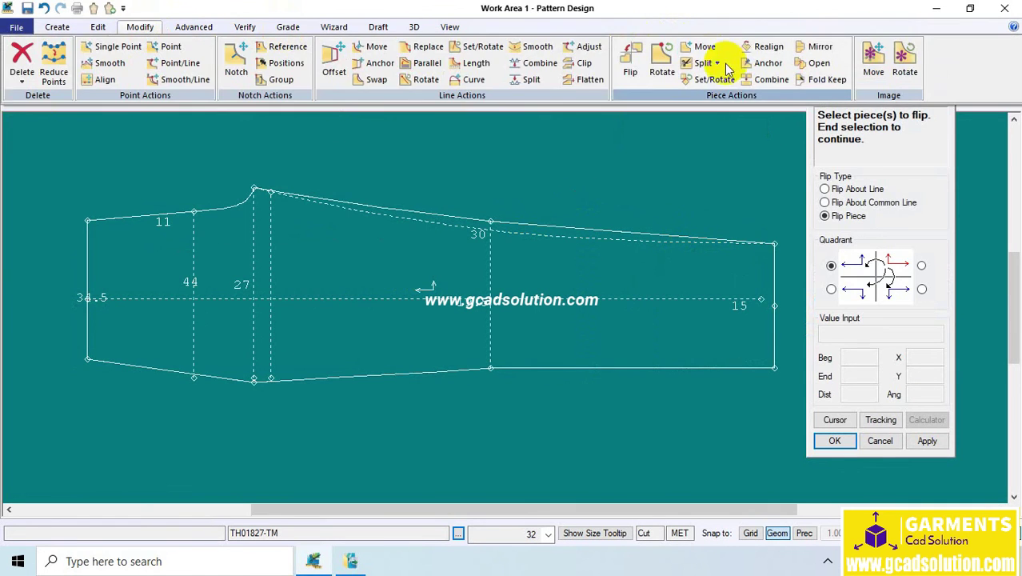
click(632, 64)
right_click(476, 249)
click(532, 269)
right_click(541, 202)
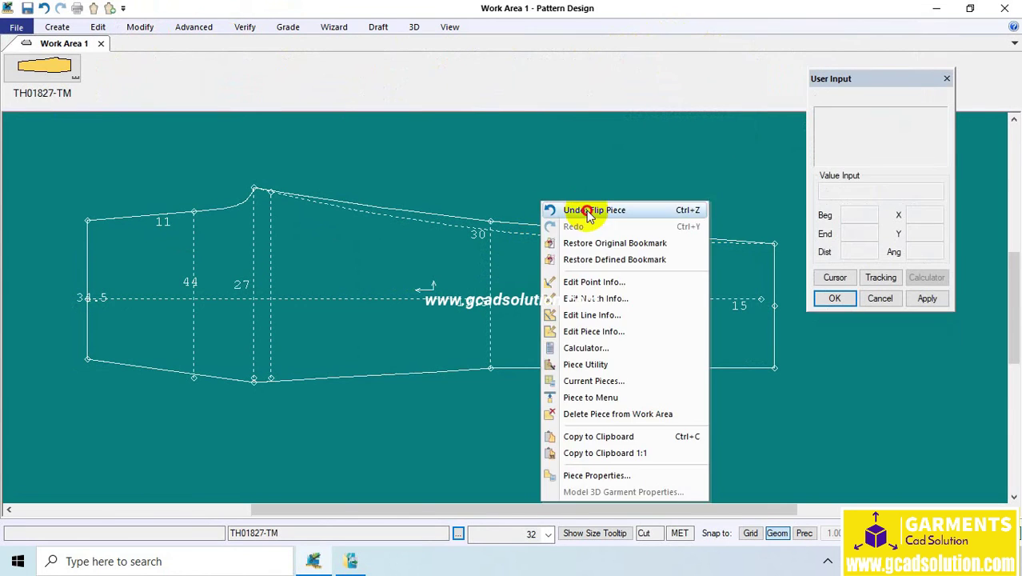
click(587, 210)
click(141, 26)
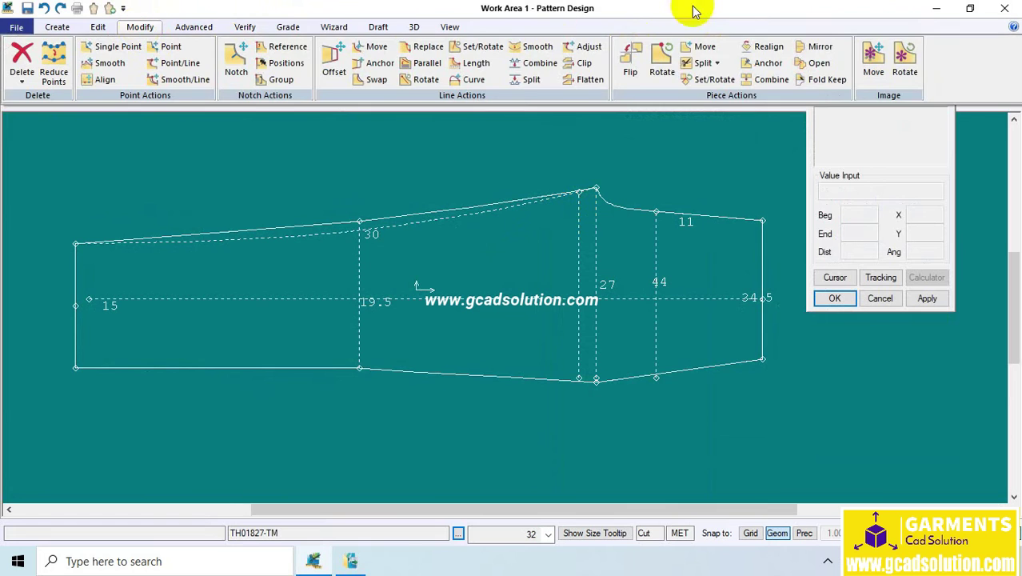
click(662, 64)
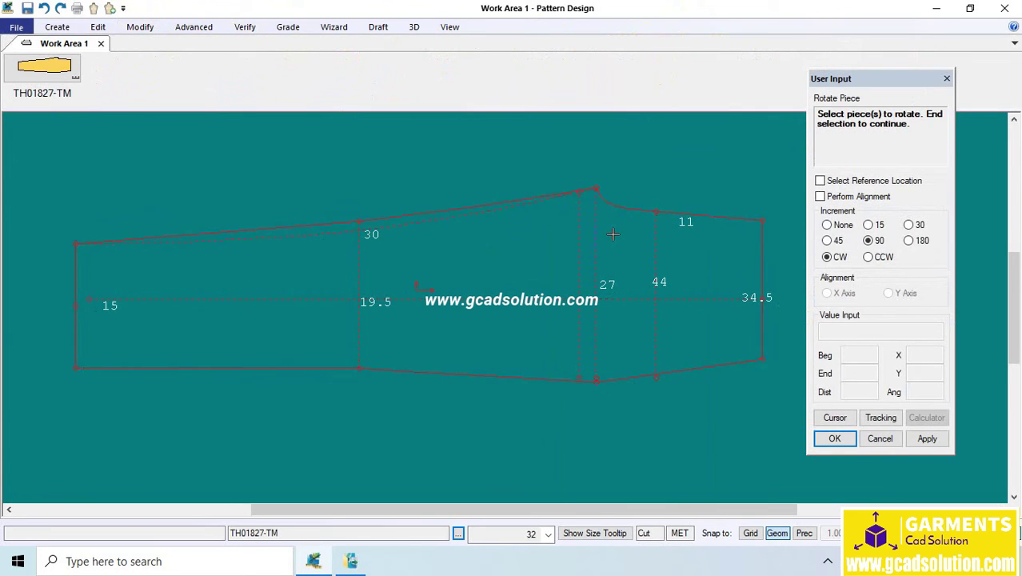
right_click(564, 273)
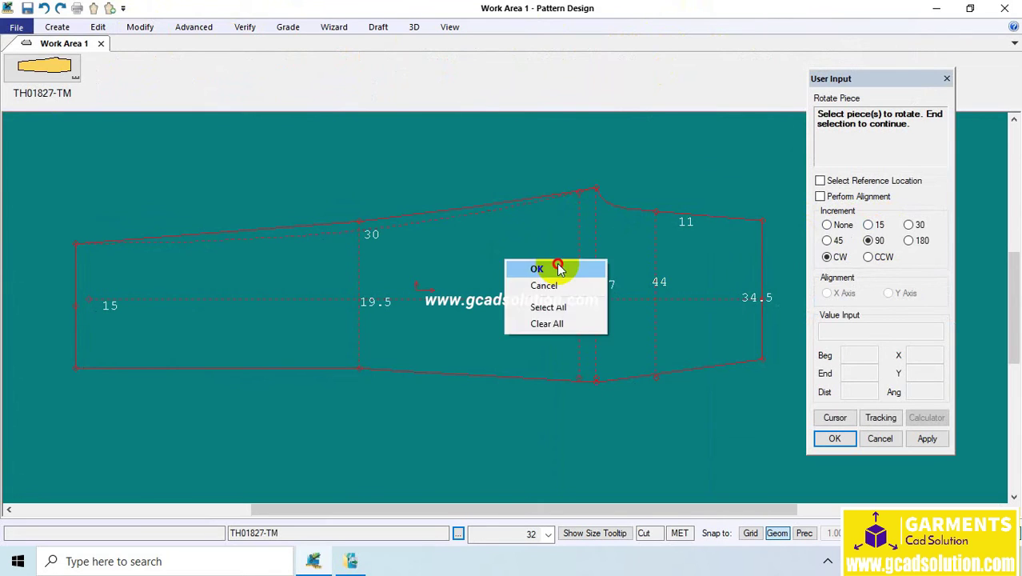
click(566, 268)
click(439, 293)
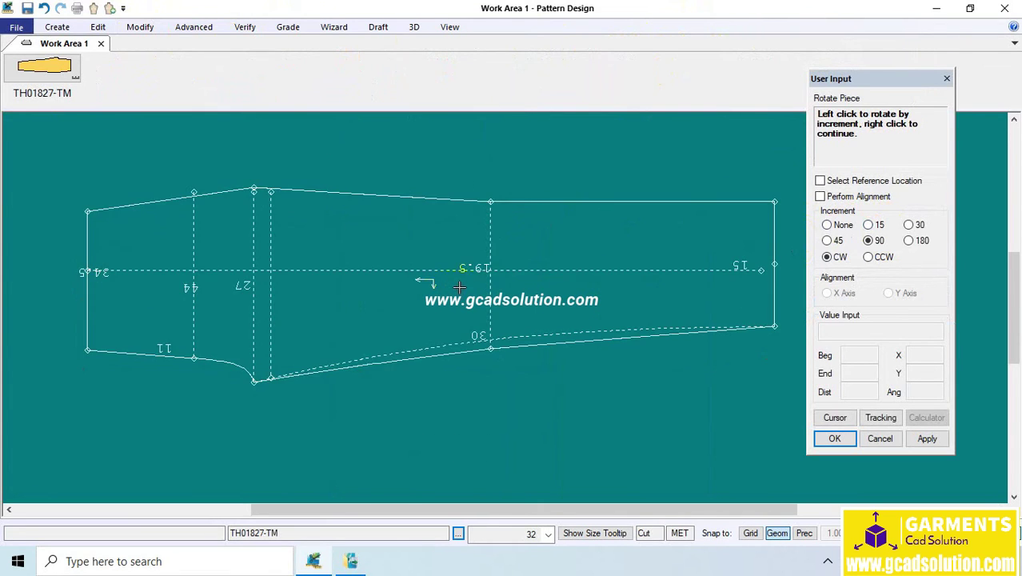
click(461, 286)
click(462, 285)
click(917, 240)
click(720, 274)
click(554, 286)
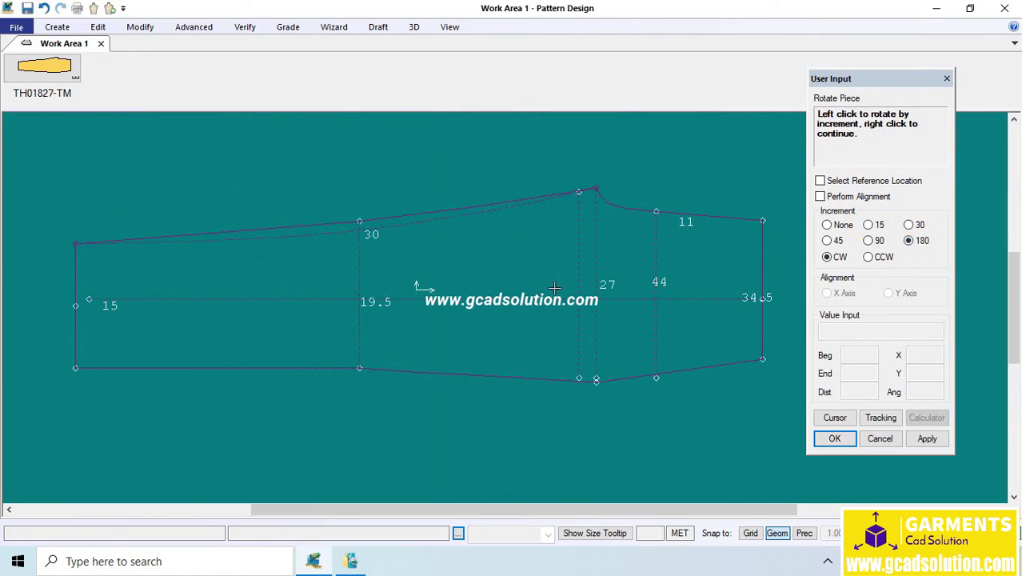
click(909, 224)
click(580, 288)
click(524, 298)
double_click(514, 301)
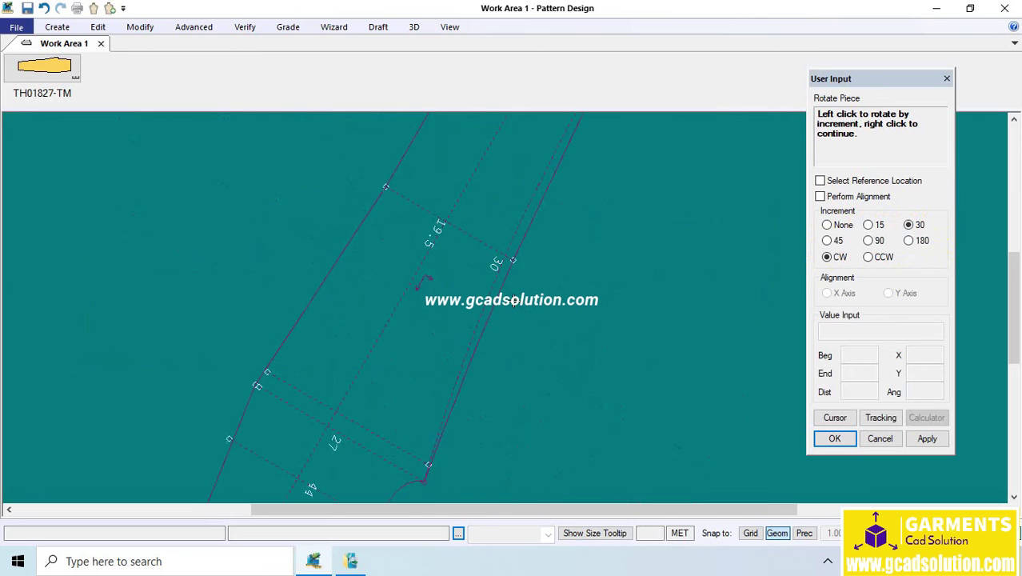
double_click(490, 273)
right_click(490, 273)
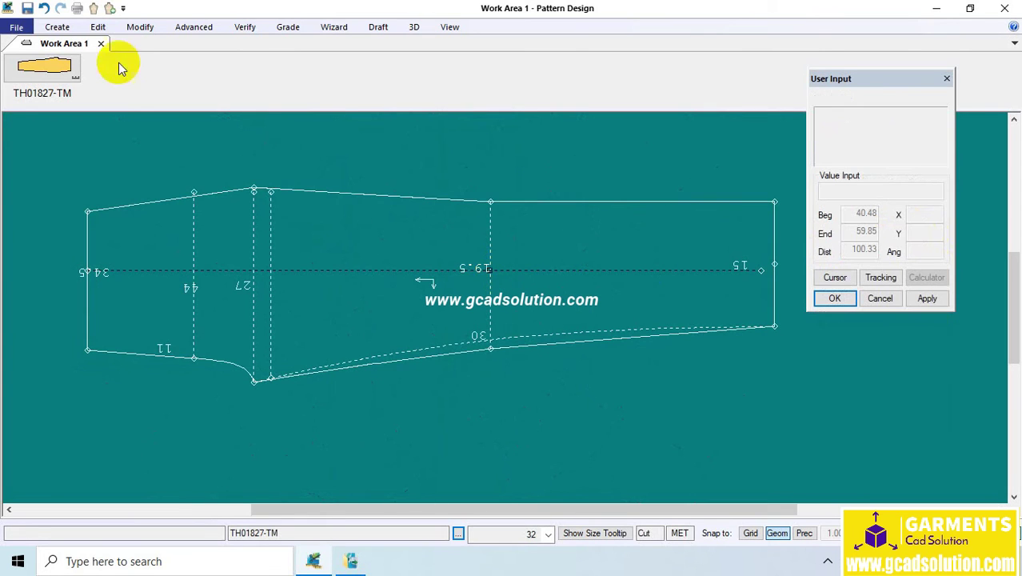
click(139, 28)
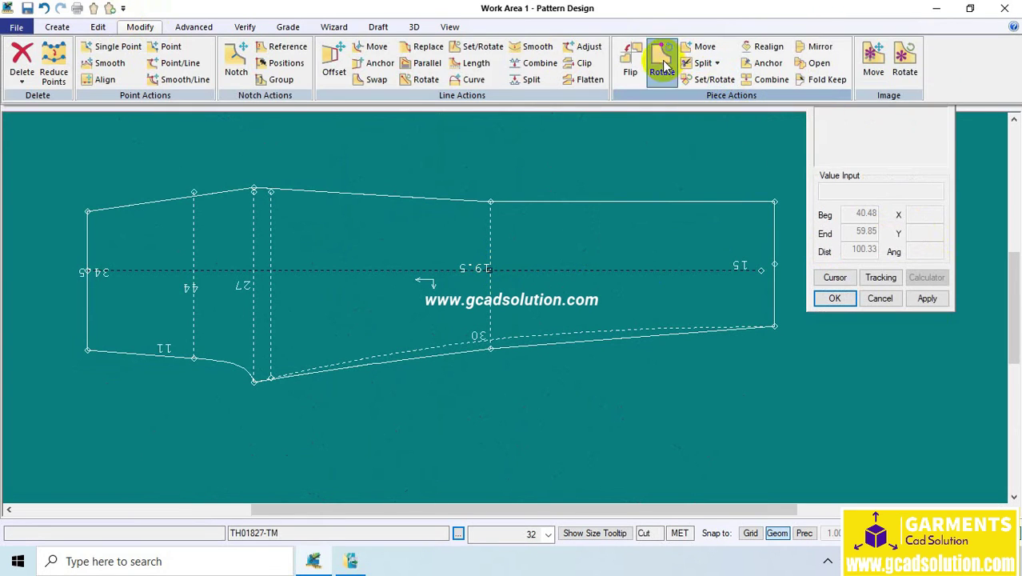
click(664, 49)
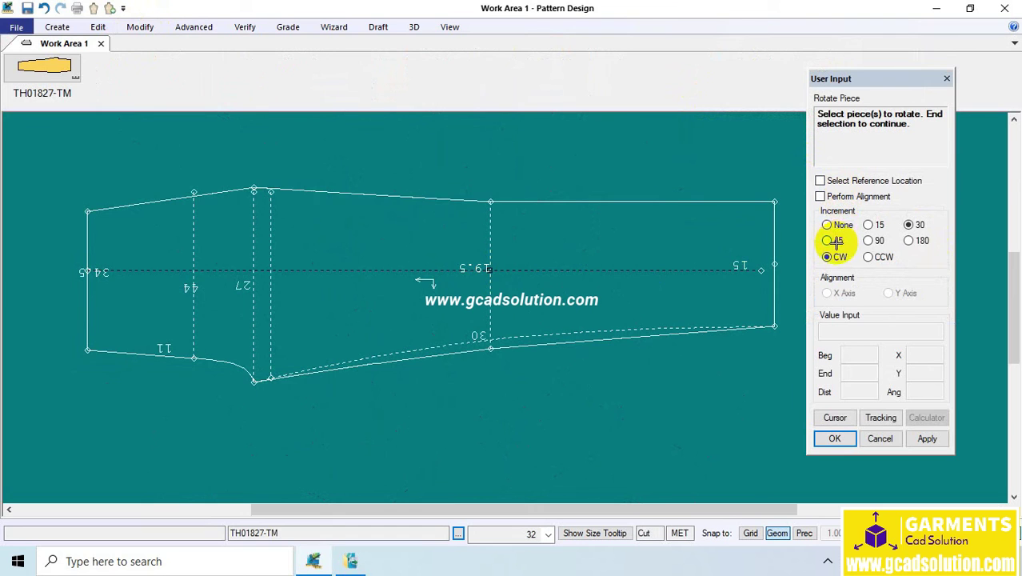
click(835, 241)
right_click(585, 258)
click(581, 258)
click(511, 283)
click(499, 279)
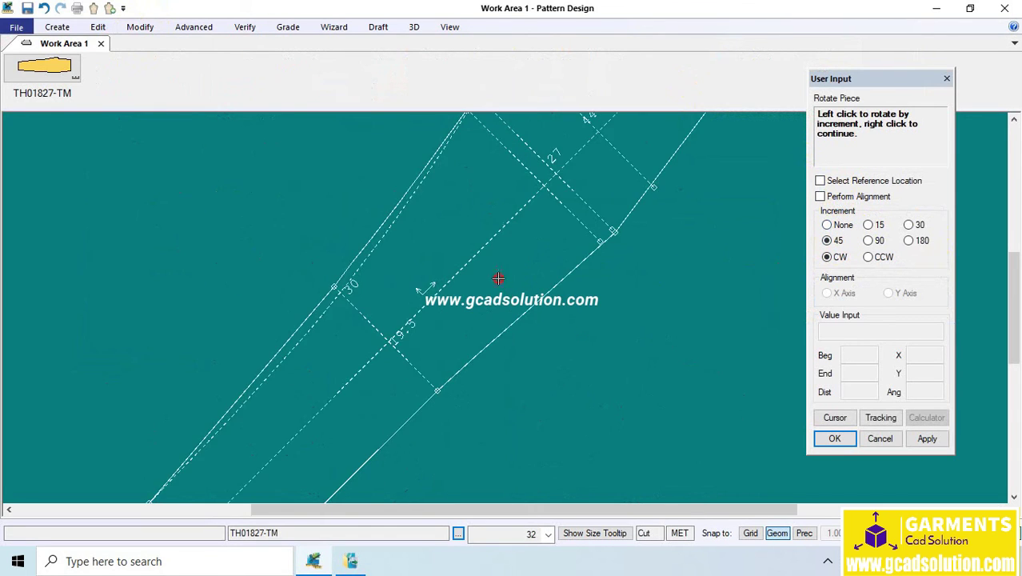
click(498, 277)
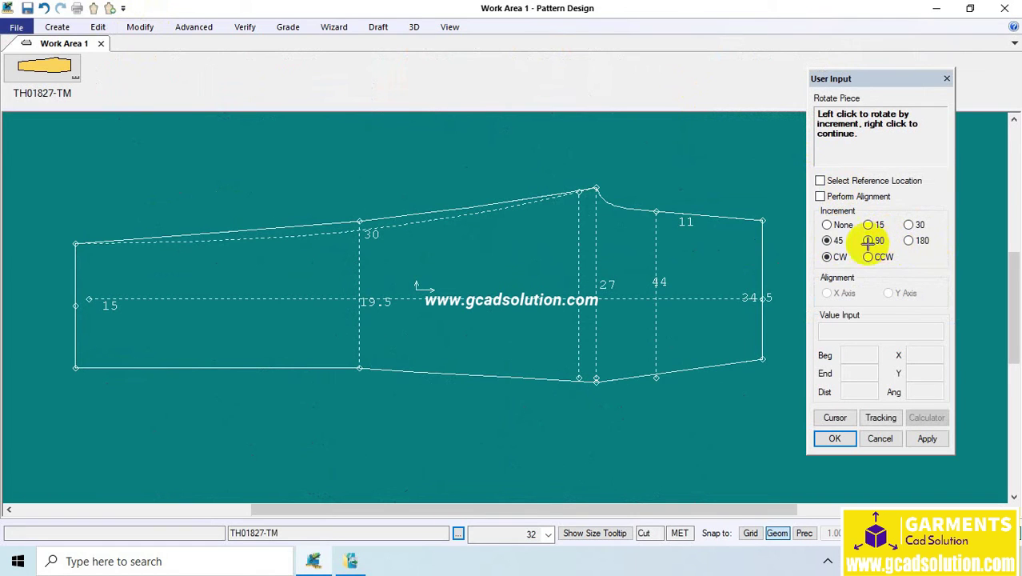
right_click(548, 228)
click(534, 243)
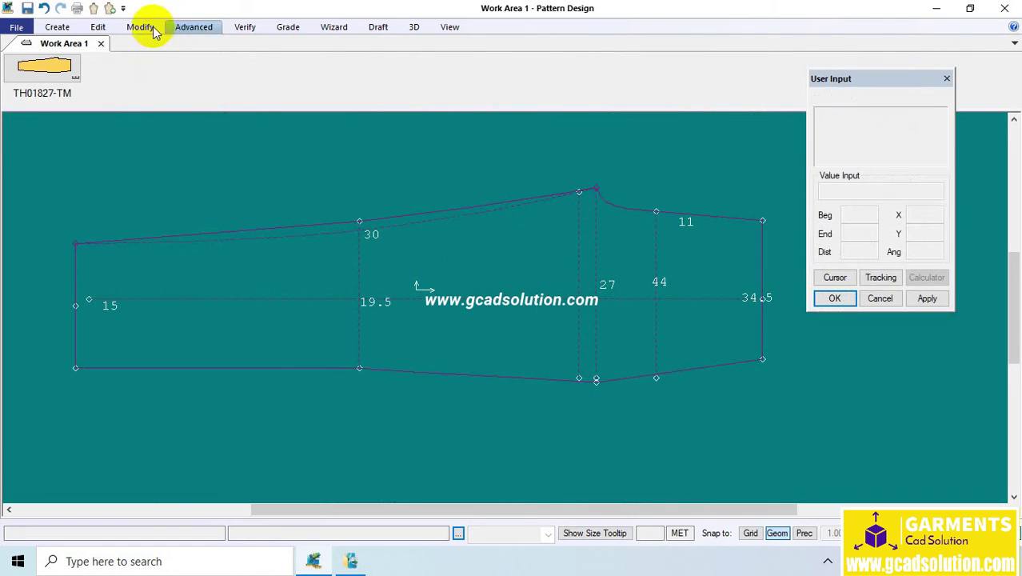
click(144, 27)
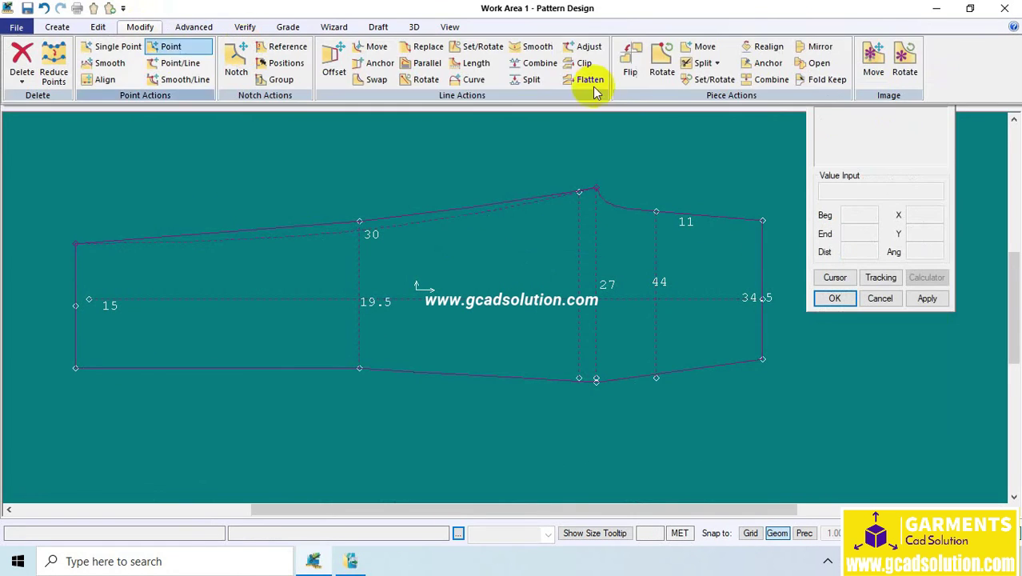
click(720, 64)
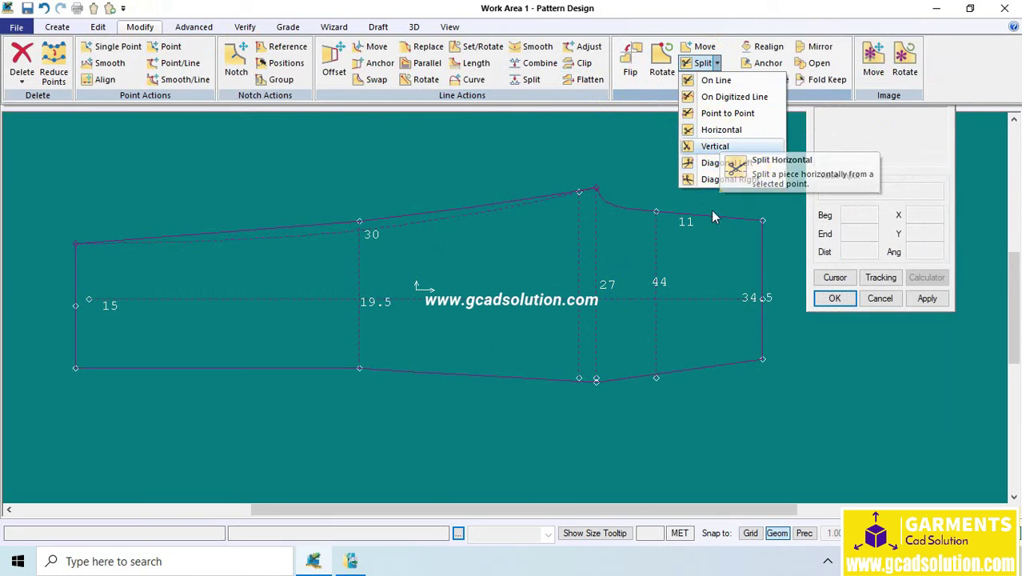
click(714, 148)
click(657, 253)
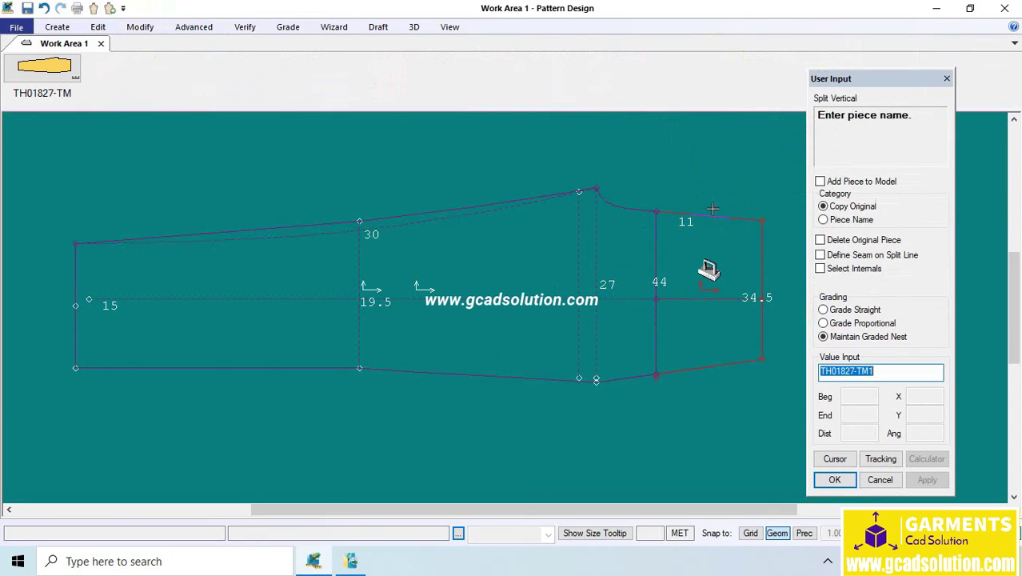
right_click(719, 241)
click(716, 245)
right_click(722, 253)
click(718, 251)
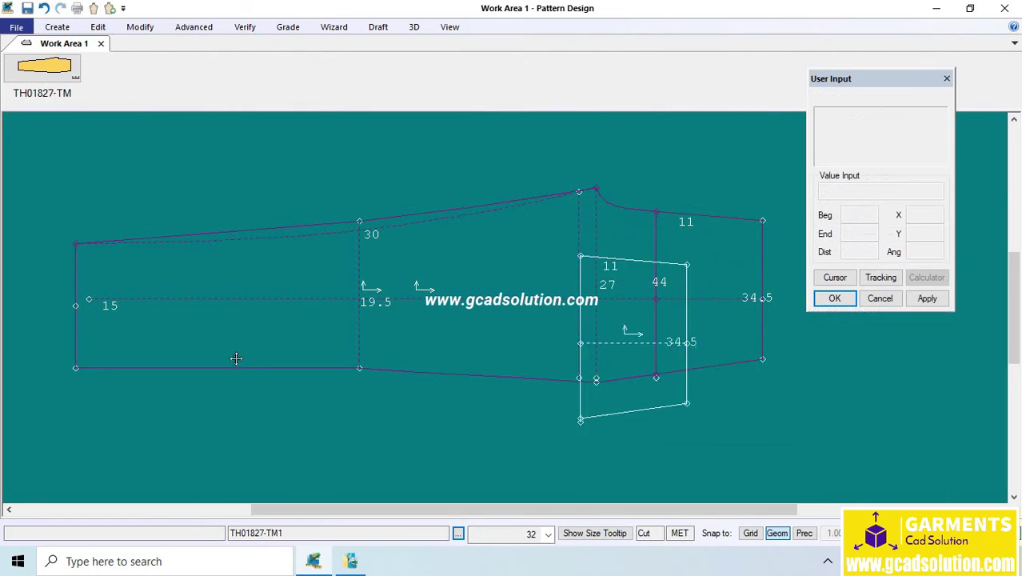
right_click(560, 260)
click(588, 229)
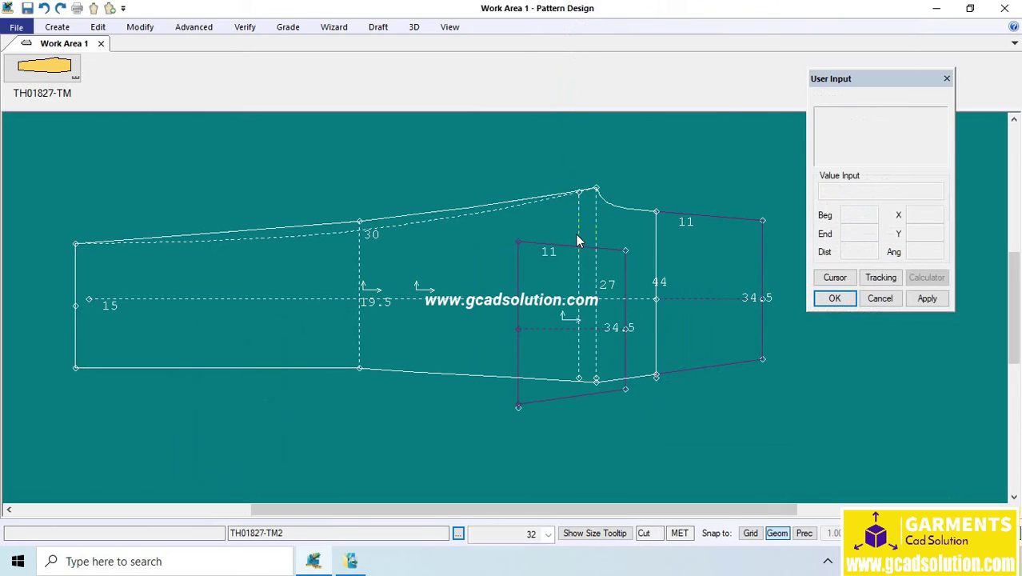
key(ctrl+z)
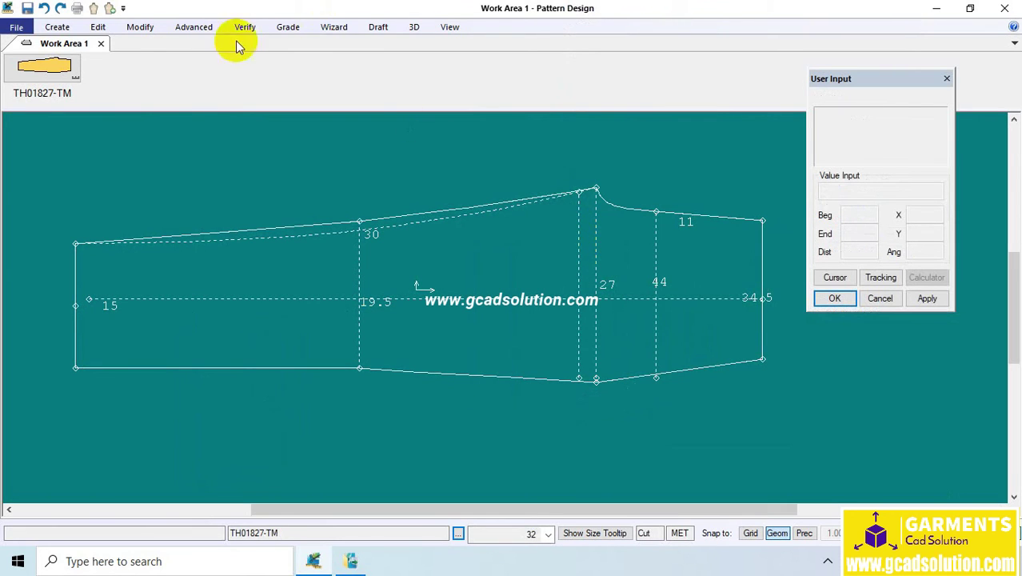
click(139, 27)
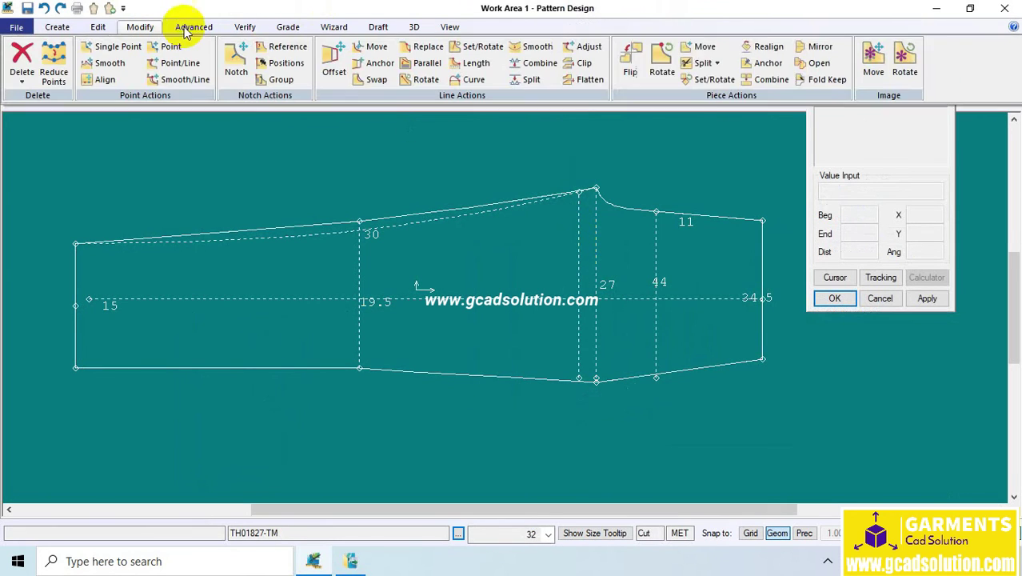
click(718, 64)
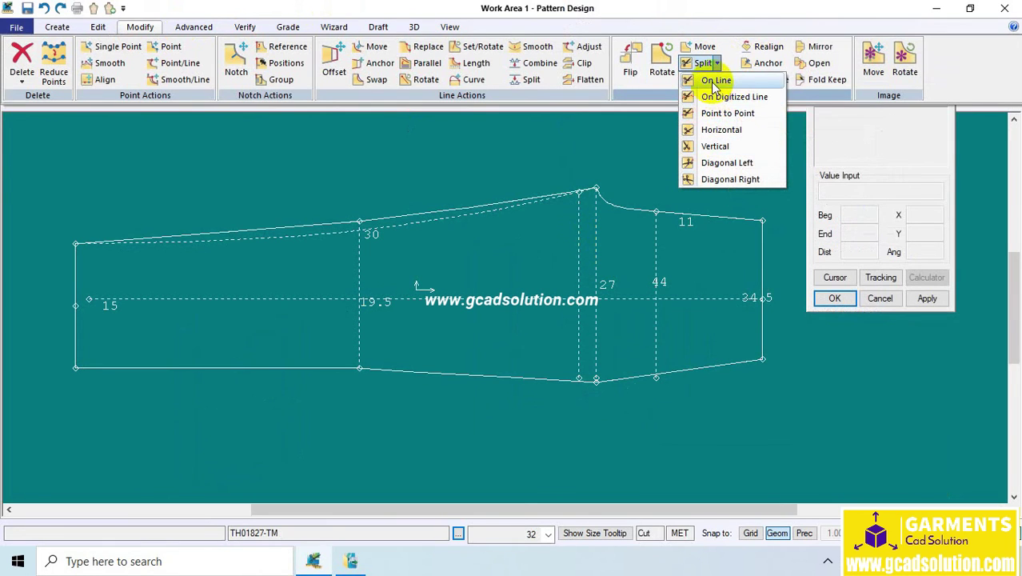
click(734, 132)
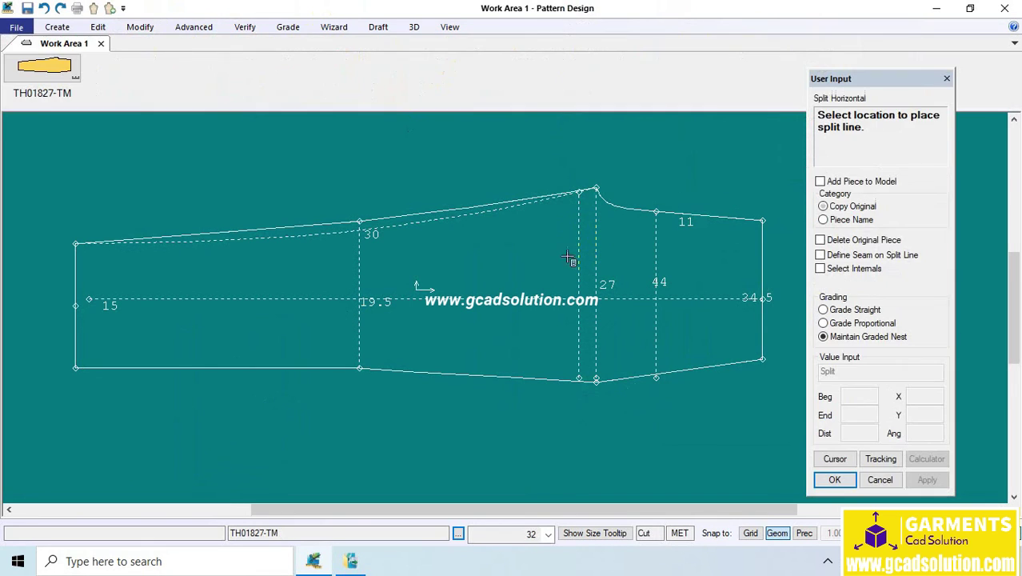
click(530, 299)
right_click(527, 298)
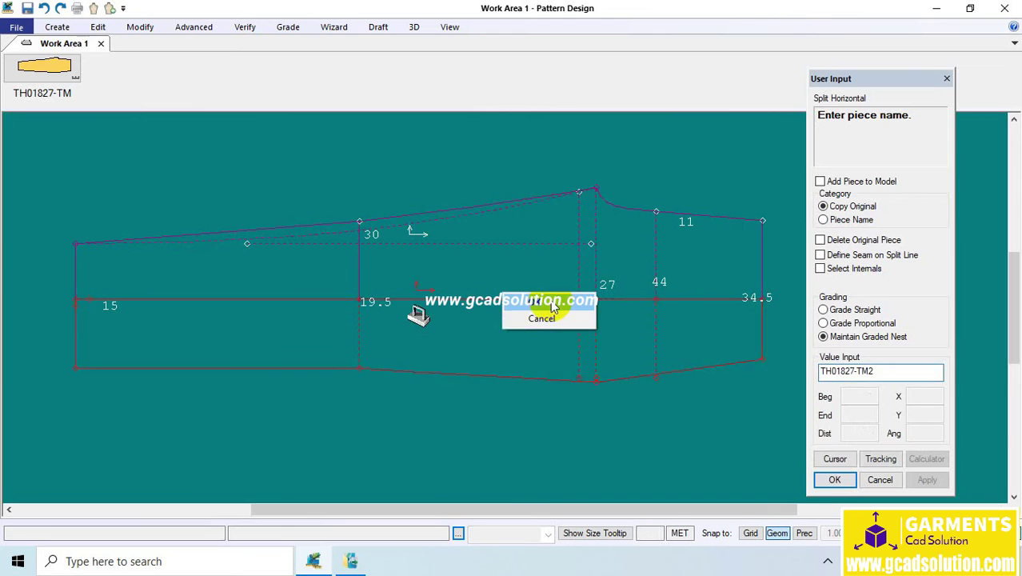
click(550, 301)
right_click(551, 318)
click(547, 323)
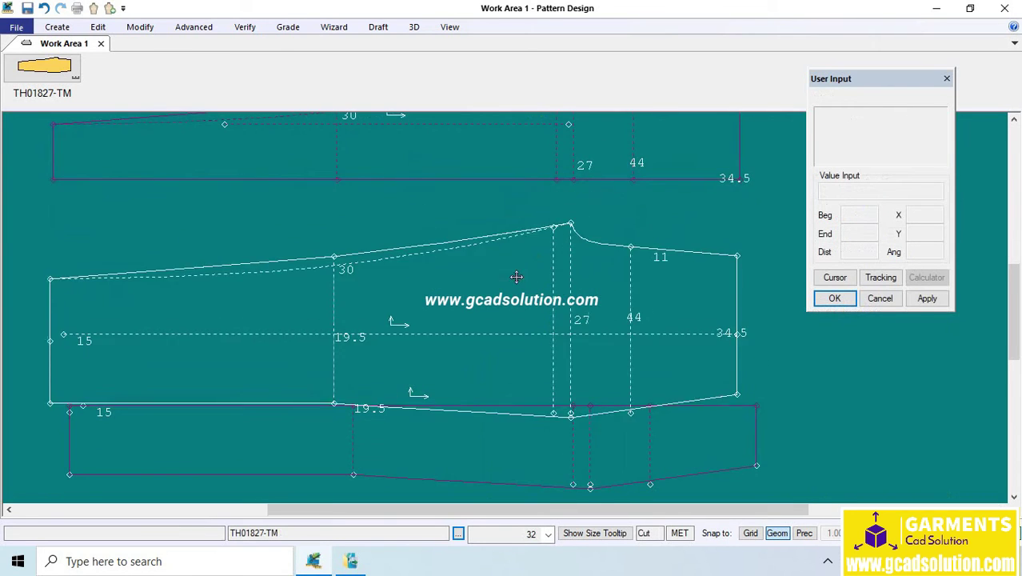
click(526, 395)
right_click(526, 395)
click(600, 293)
right_click(562, 228)
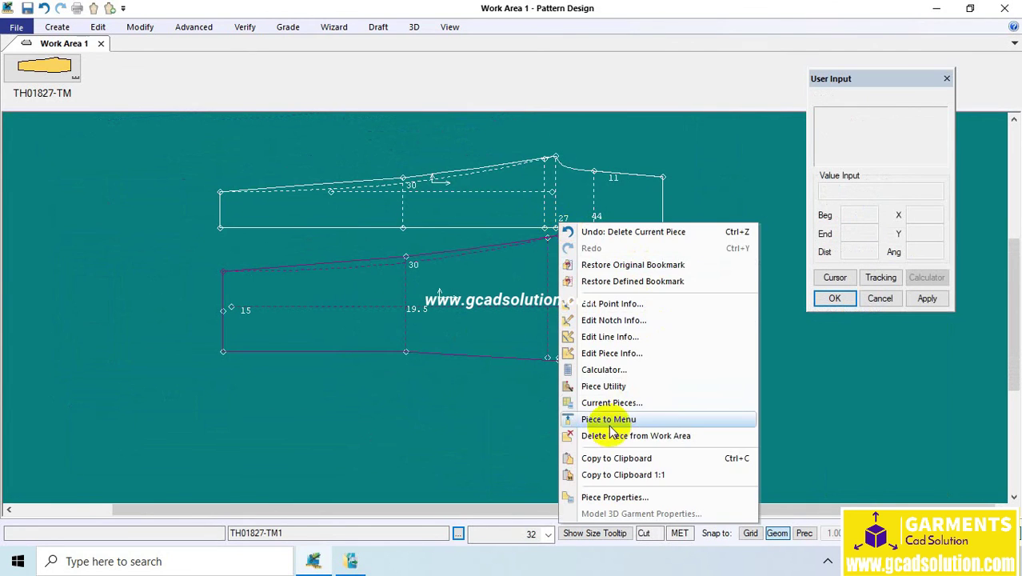
click(608, 418)
click(140, 26)
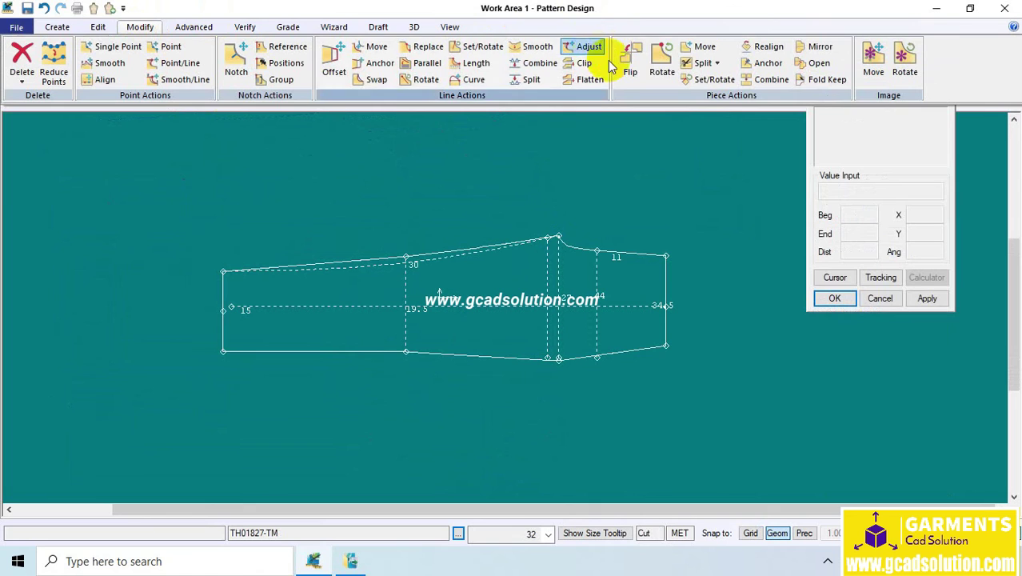
click(716, 63)
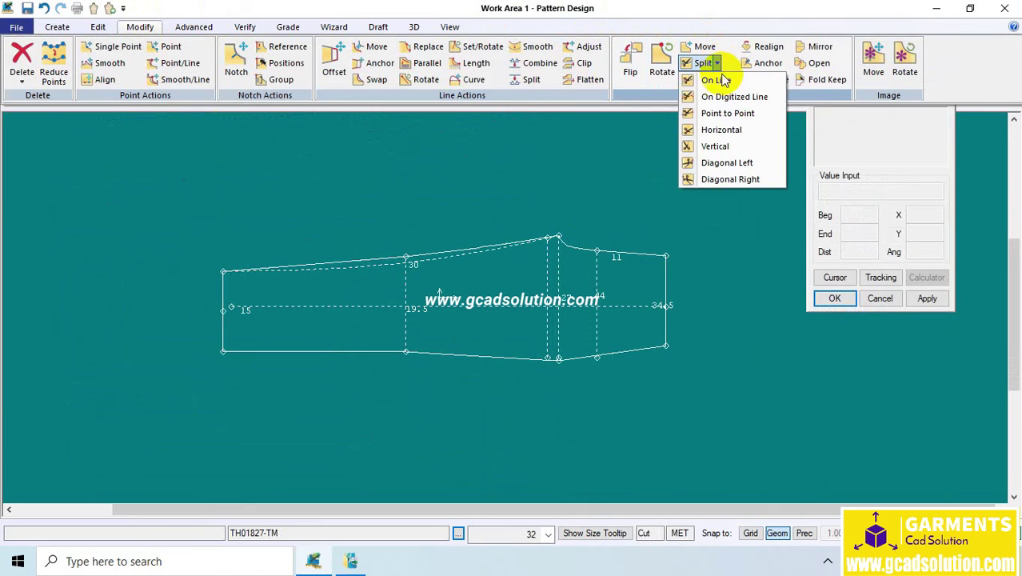
click(714, 146)
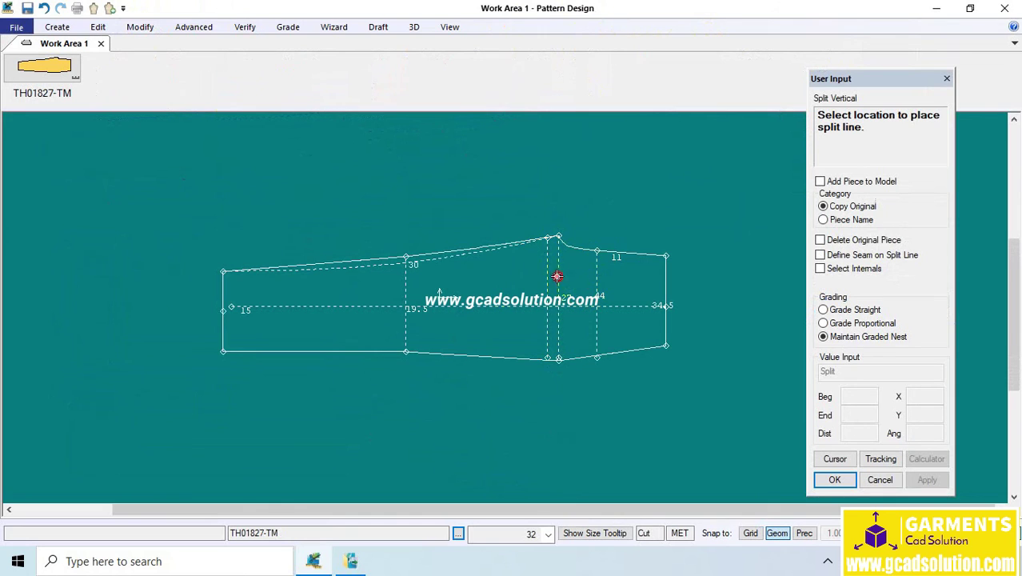
click(558, 276)
key(Return)
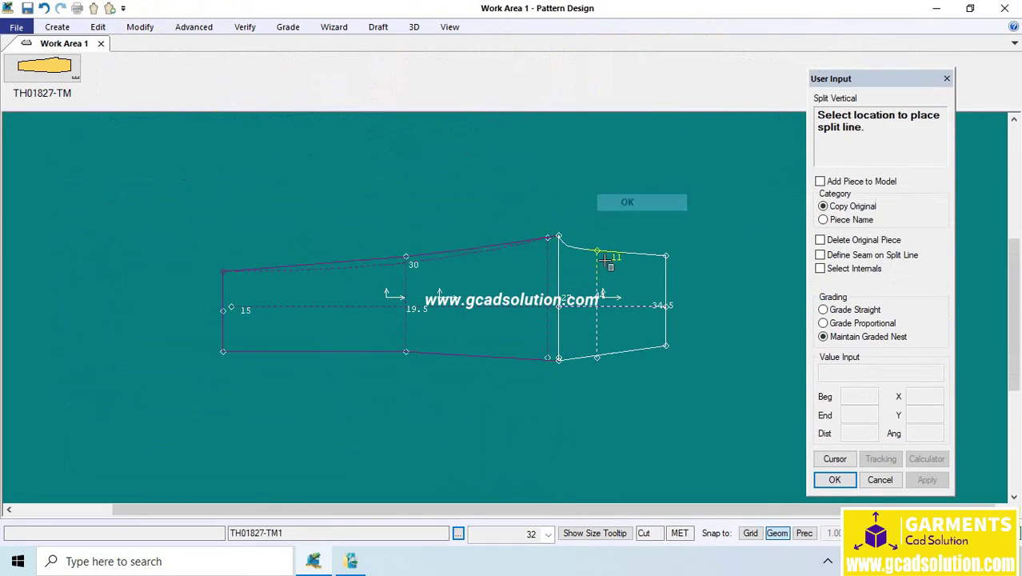
right_click(605, 259)
click(604, 264)
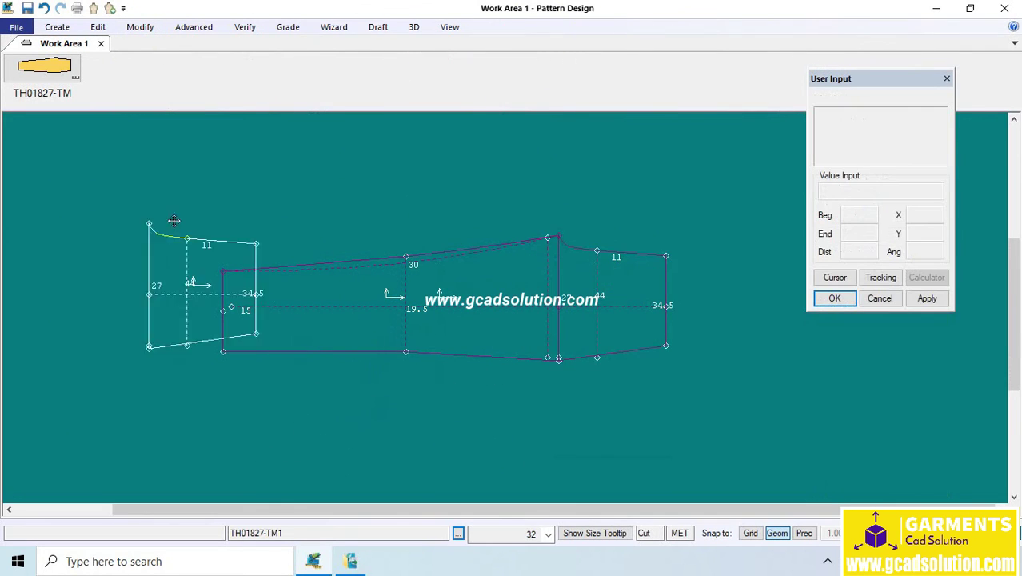
click(167, 139)
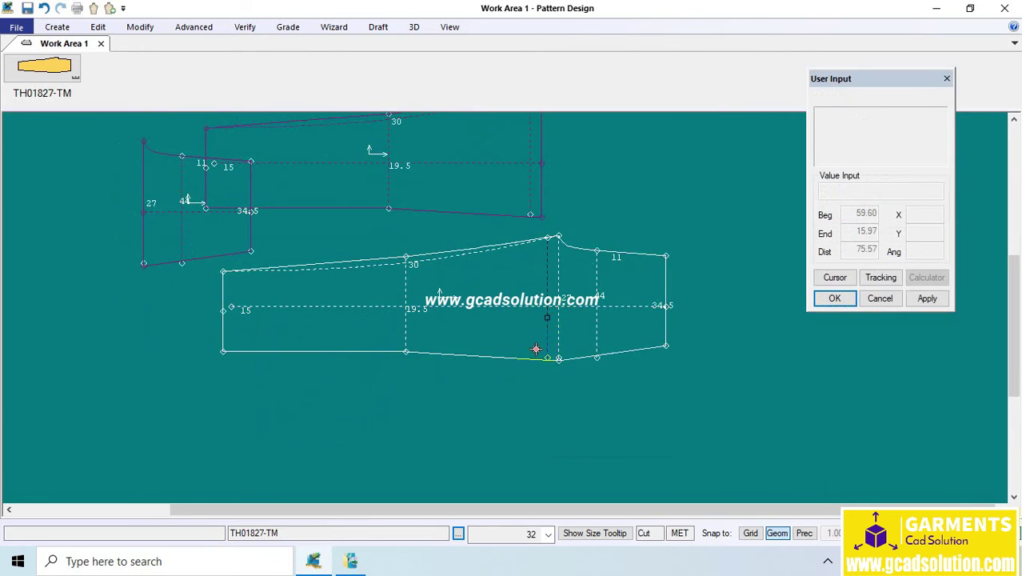
drag(536, 348, 409, 181)
right_click(409, 179)
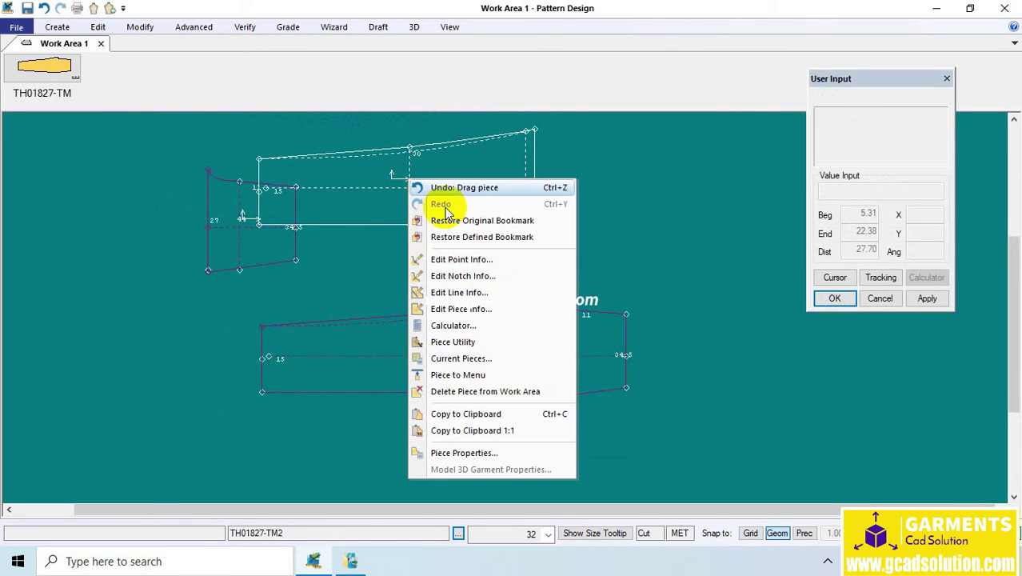
click(436, 391)
right_click(303, 301)
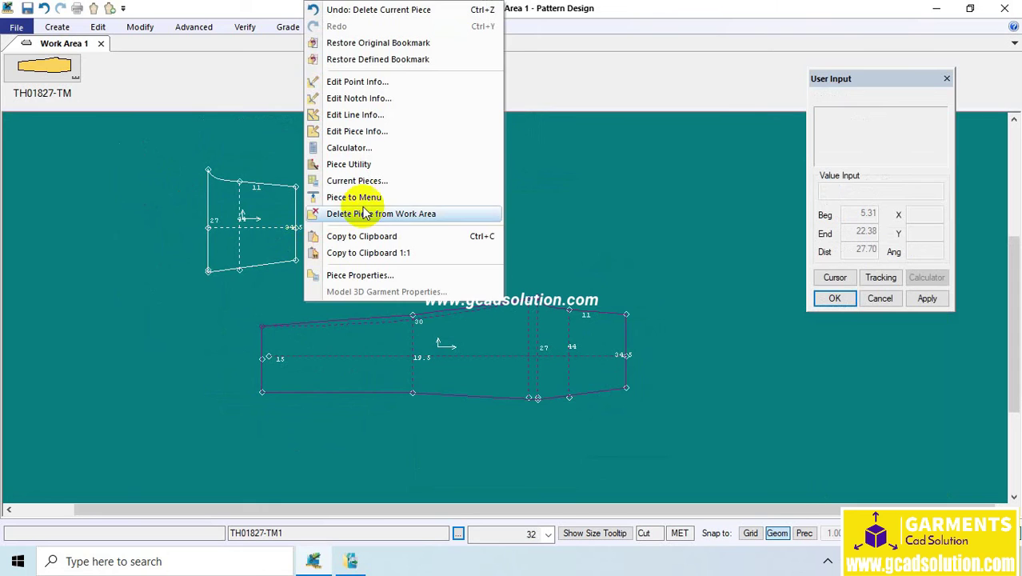
click(363, 213)
click(151, 29)
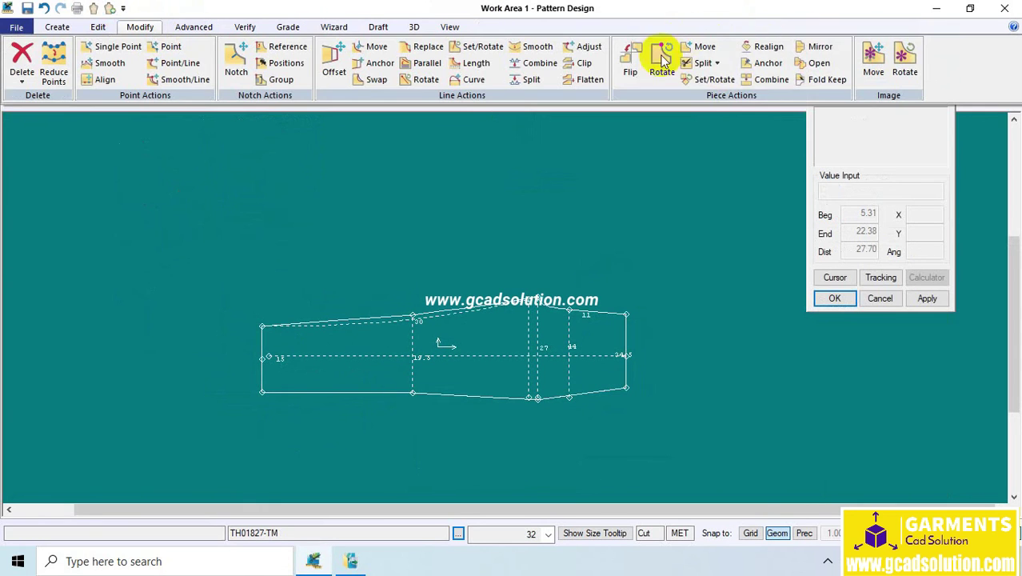
Copy the sleeve and place the copy TH01827-TM2 above the original TH01827-TM
click(713, 80)
click(554, 319)
click(56, 26)
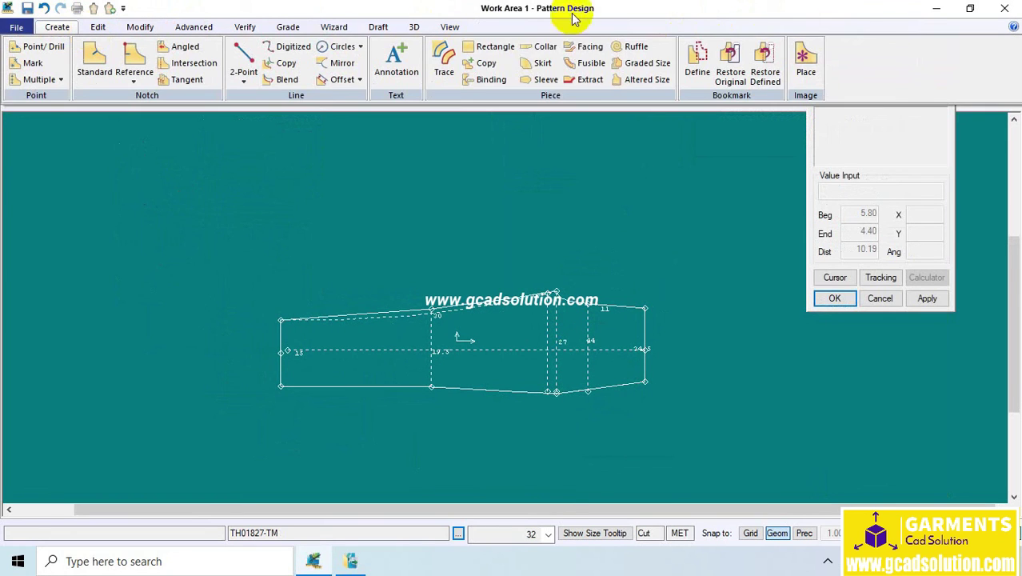
click(489, 68)
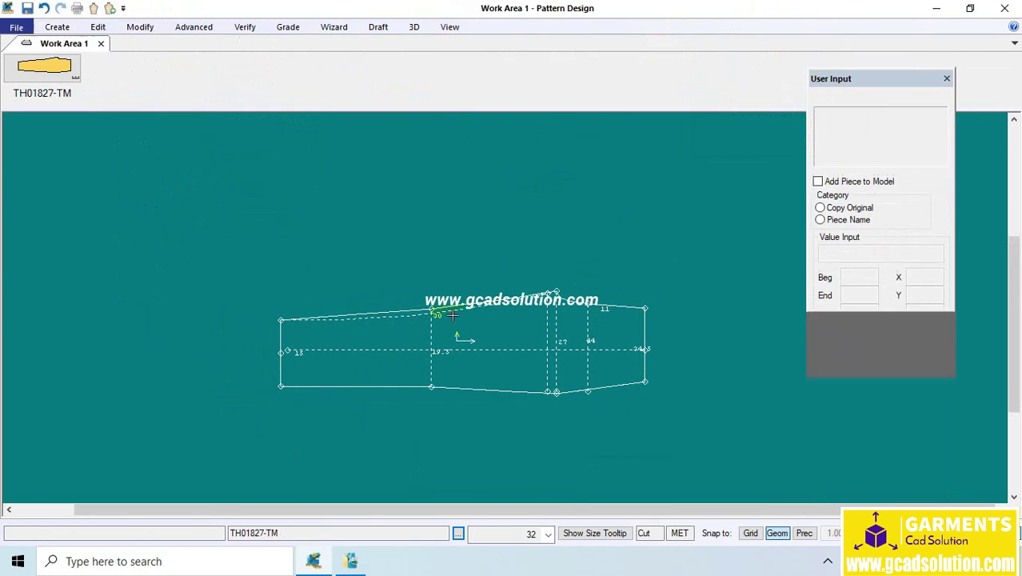
click(490, 349)
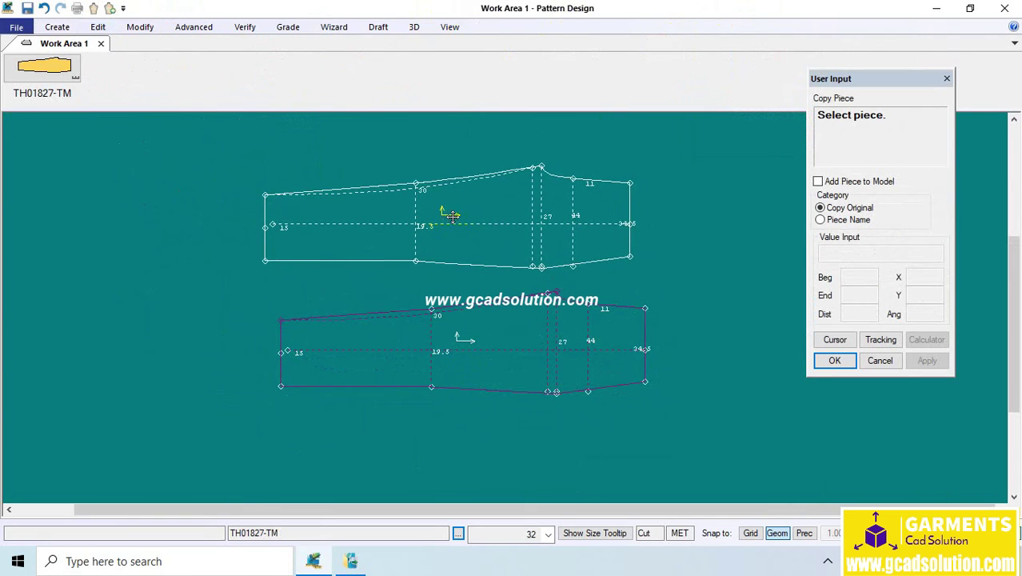
click(444, 221)
right_click(655, 145)
click(652, 151)
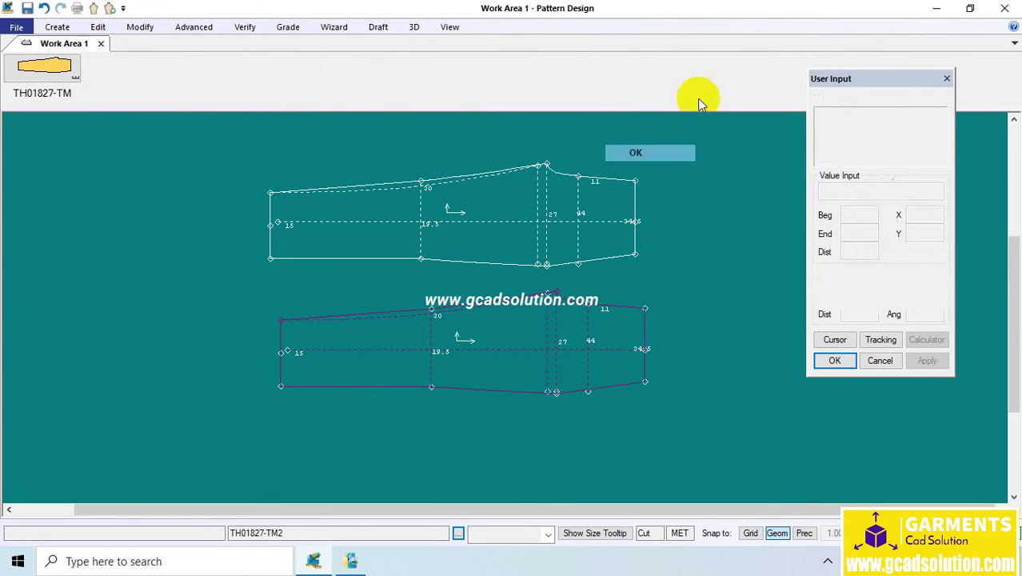
click(148, 30)
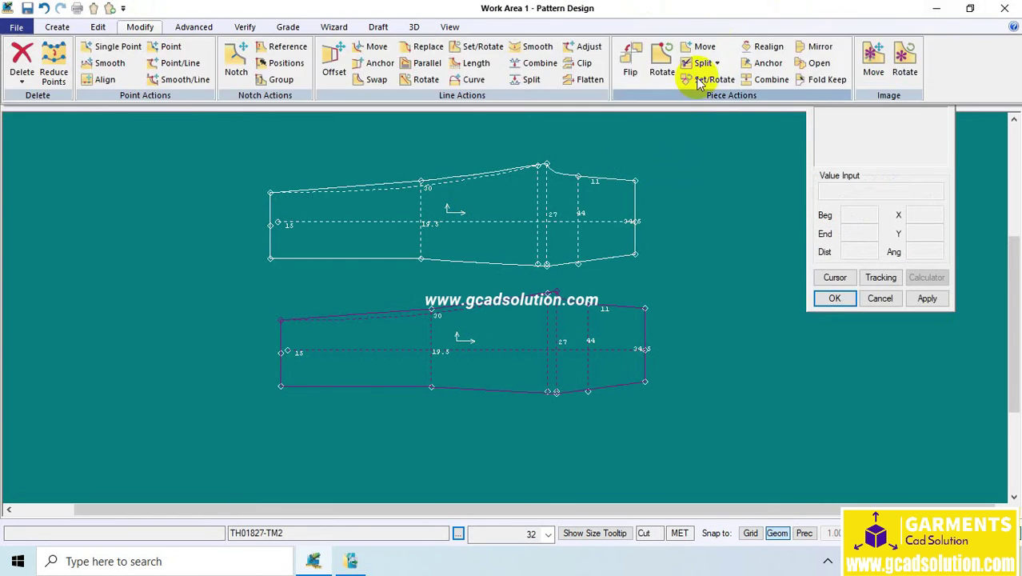
Flip the upper TH01827-TM2 copy upside down using the quadrant flip option
click(648, 55)
click(921, 288)
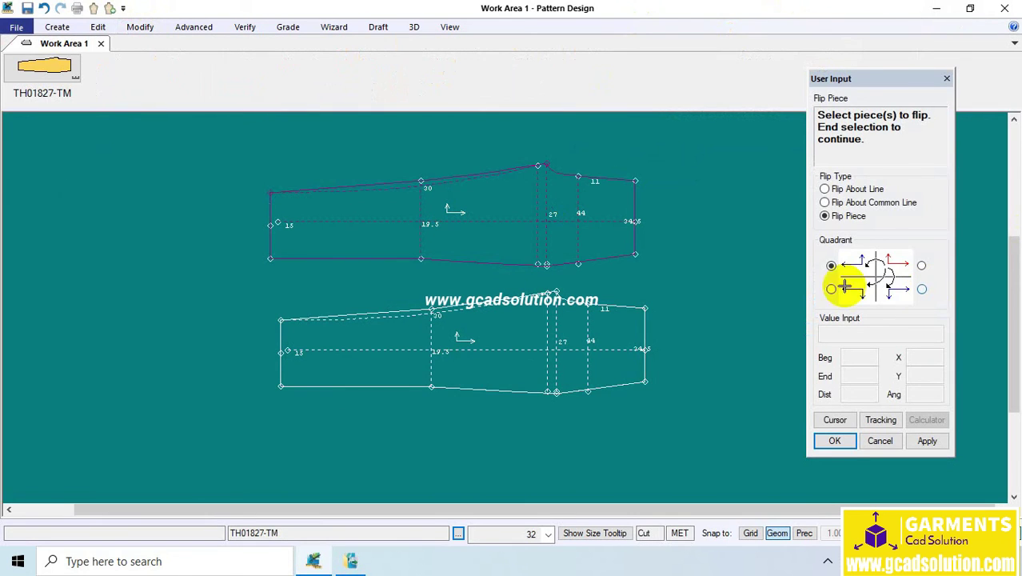
click(520, 233)
right_click(519, 233)
click(520, 231)
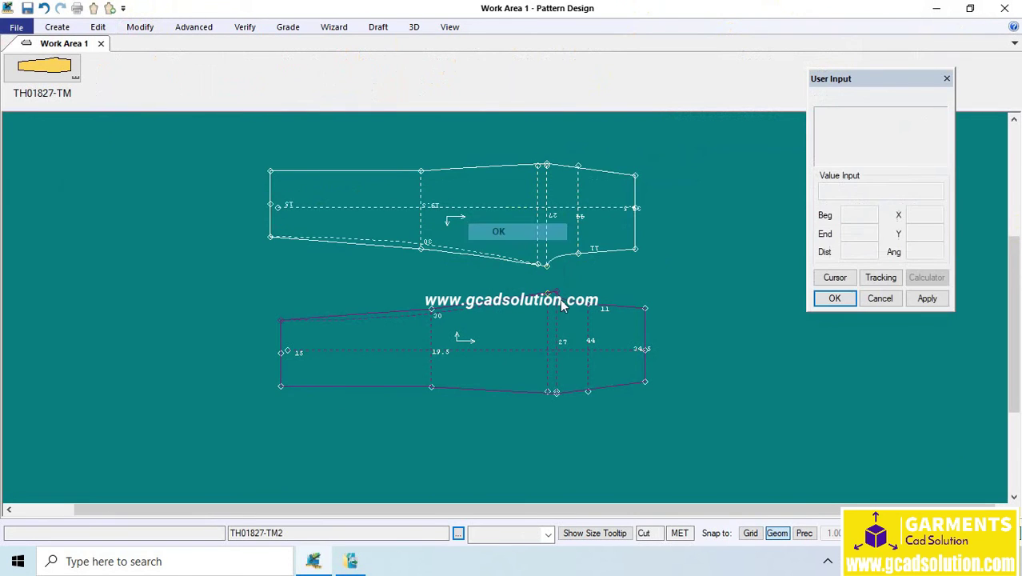
click(140, 26)
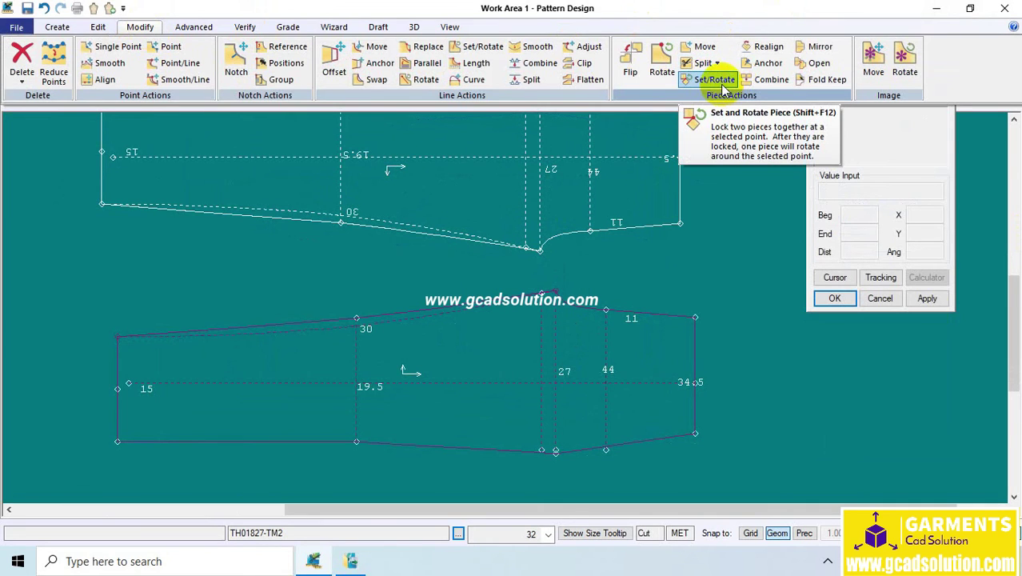
Attach the flipped copy to the original sleeve at its cap point and cap line
click(719, 83)
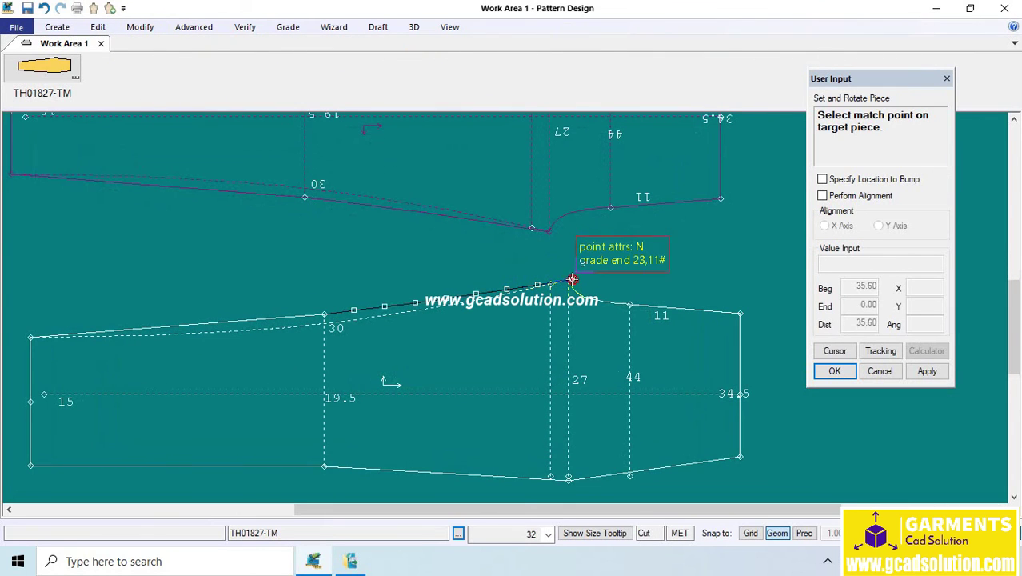
click(574, 279)
click(481, 291)
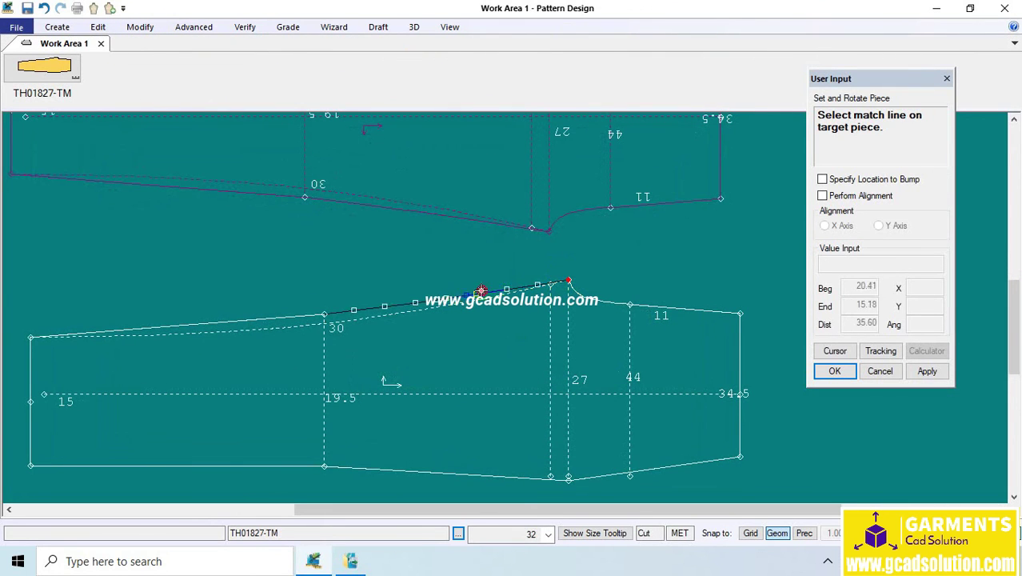
click(573, 279)
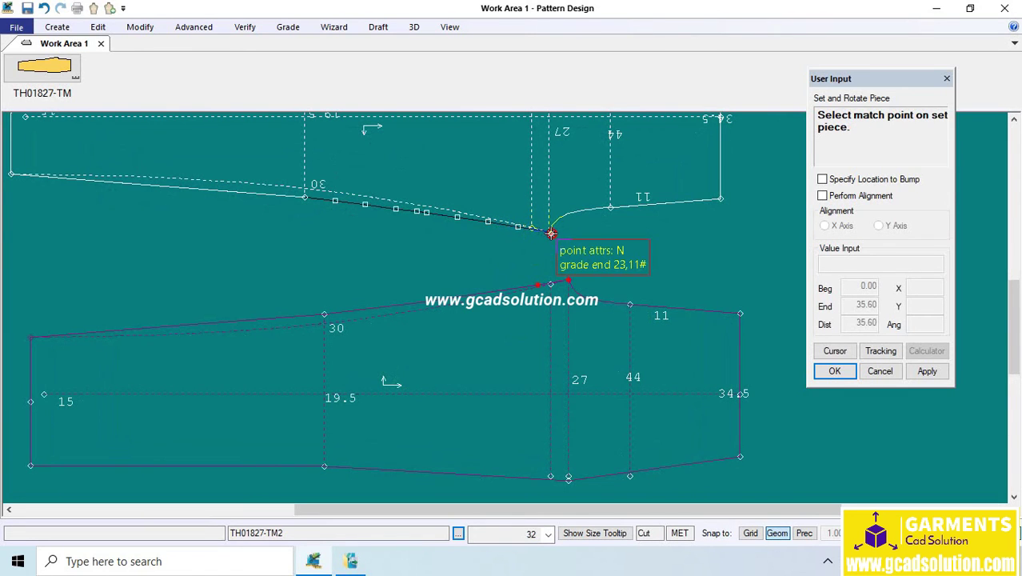
click(551, 233)
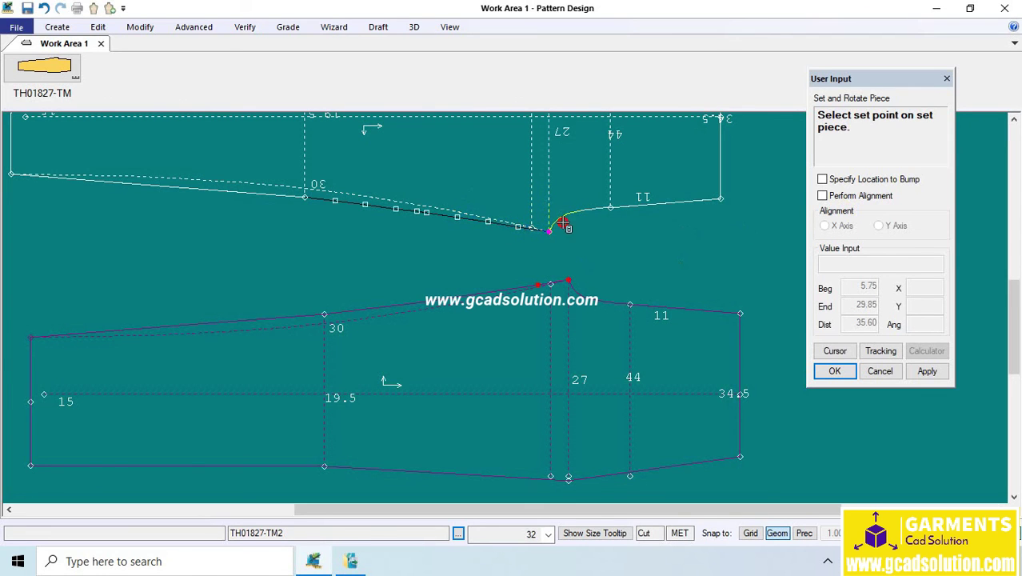
click(551, 227)
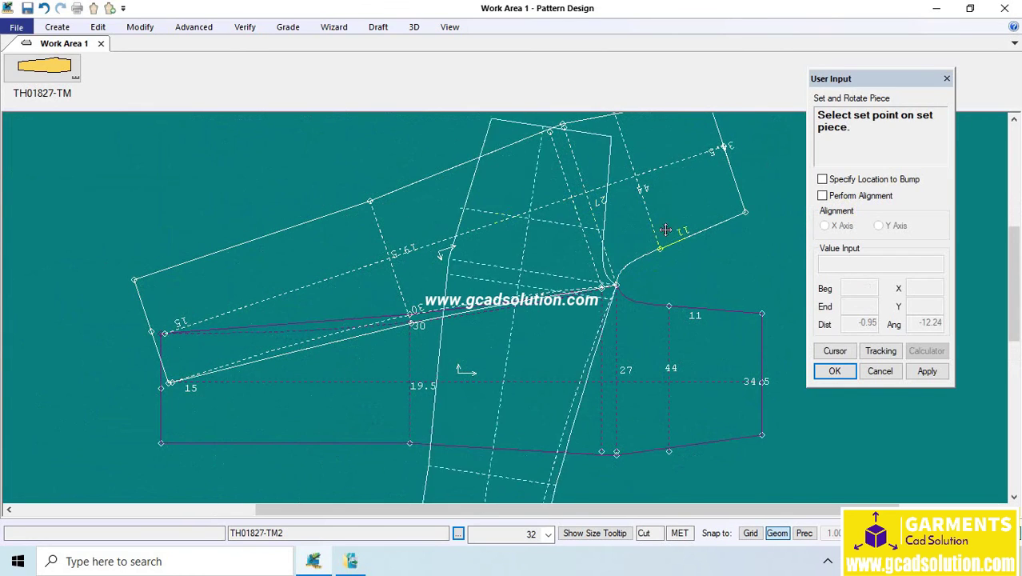
Rotate the attached copy to a tilt above the sleeve and confirm
scroll(512, 200, down, 3)
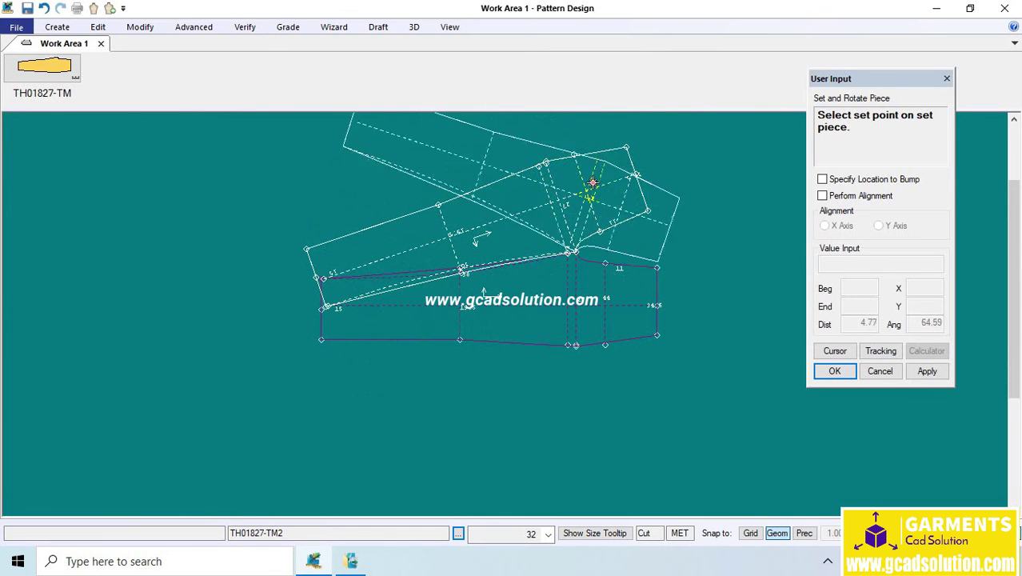
right_click(572, 192)
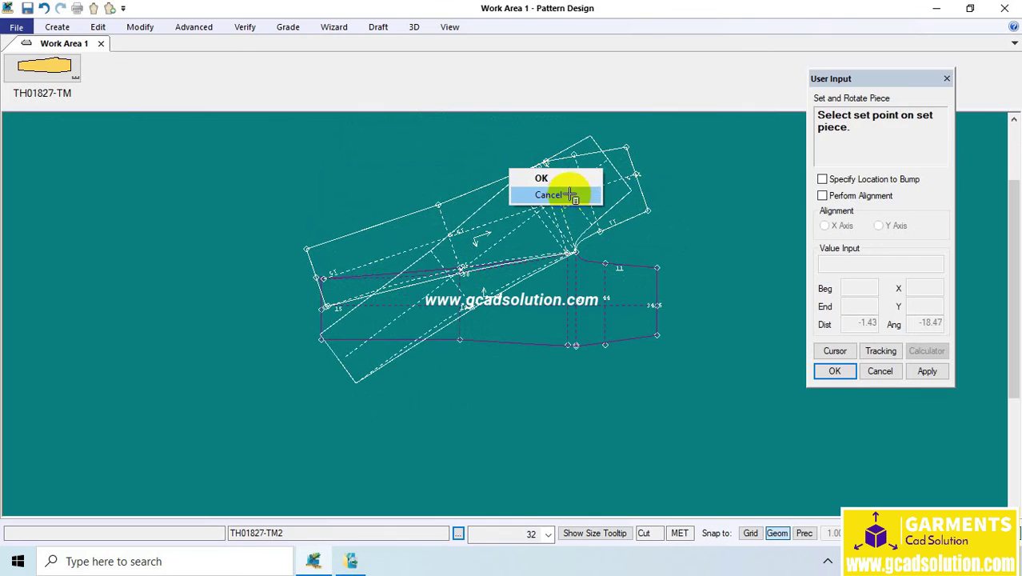
click(573, 194)
right_click(572, 195)
click(572, 196)
scroll(572, 196, up, 2)
scroll(573, 196, up, 2)
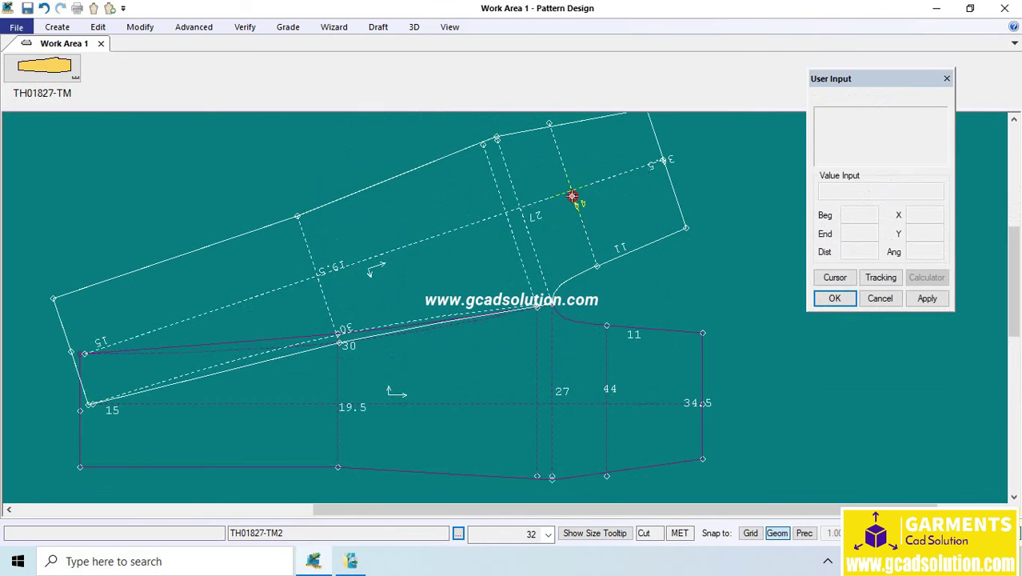
click(140, 26)
click(755, 54)
click(761, 49)
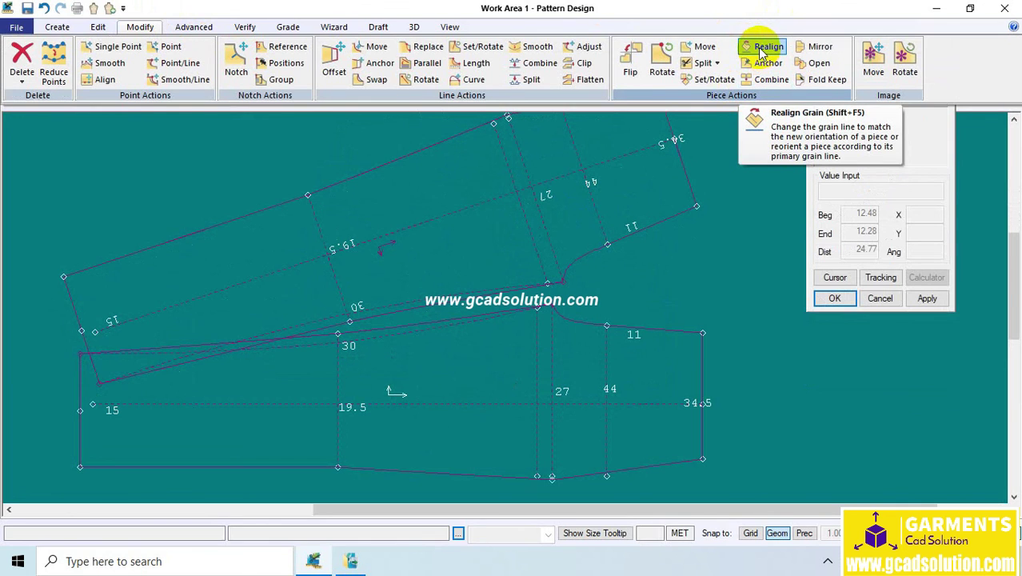
Realign the whole TM2 piece, then undo that realignment
click(769, 53)
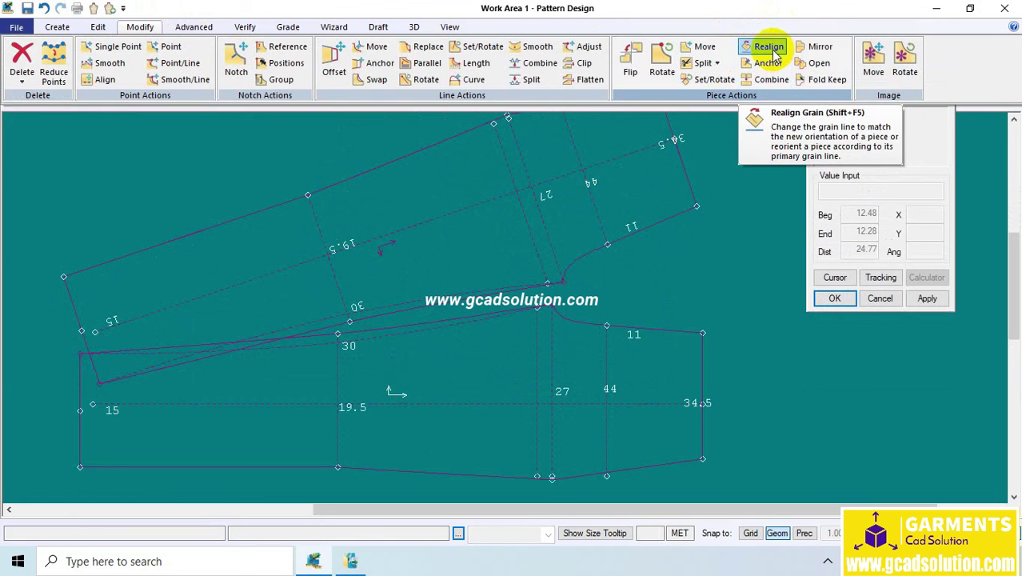
click(770, 49)
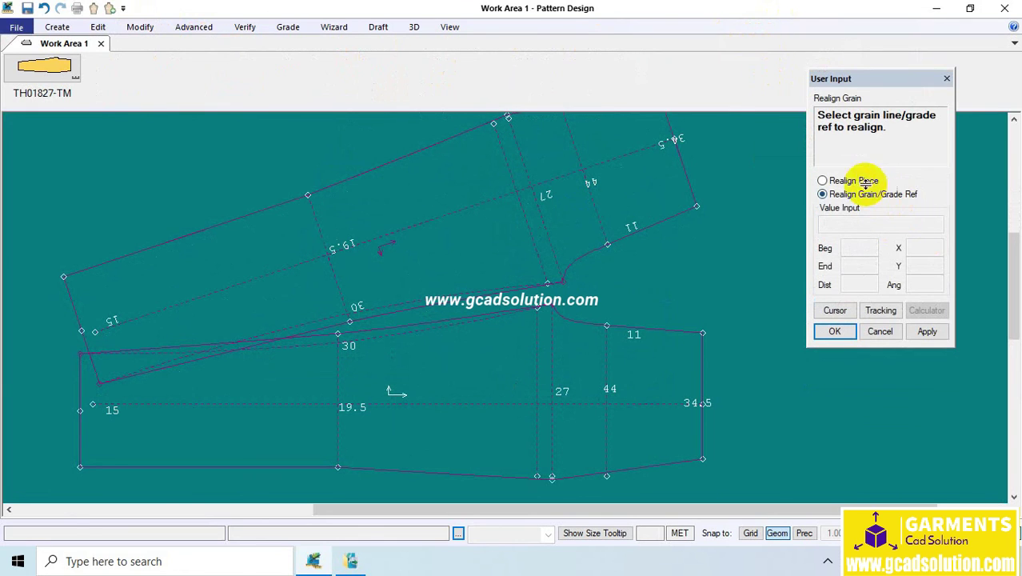
click(825, 187)
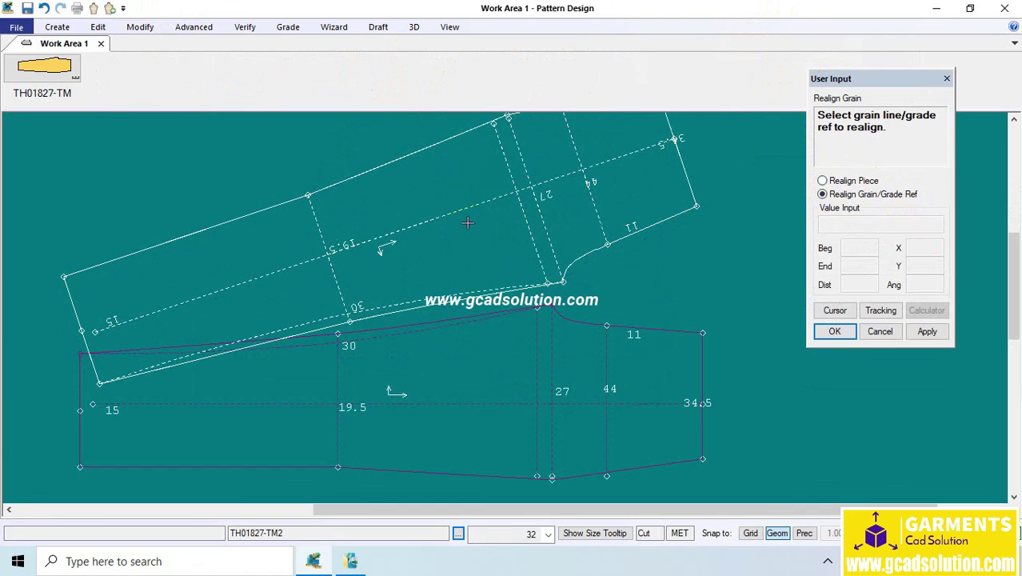
click(823, 181)
click(413, 240)
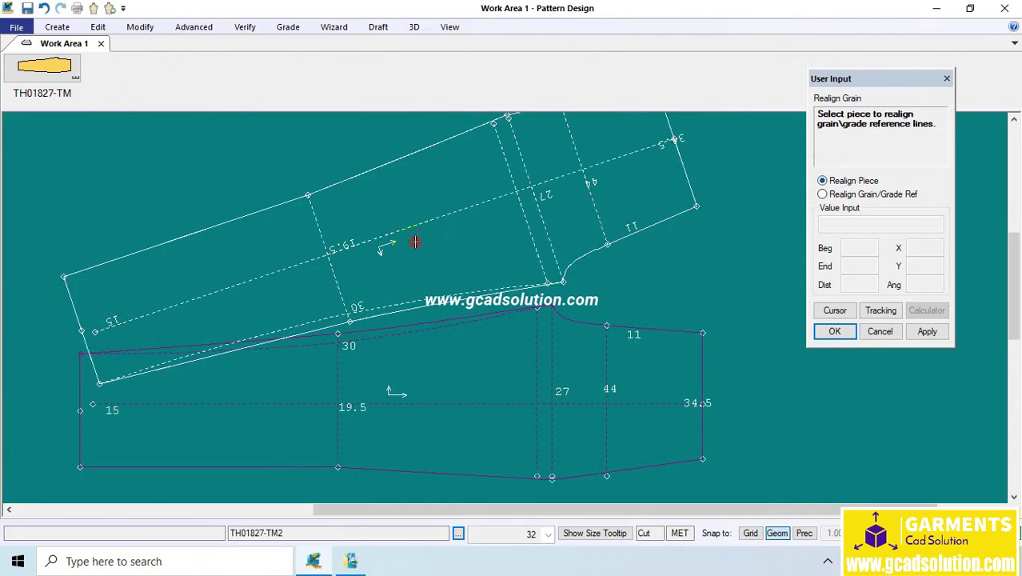
right_click(383, 226)
click(422, 229)
right_click(522, 177)
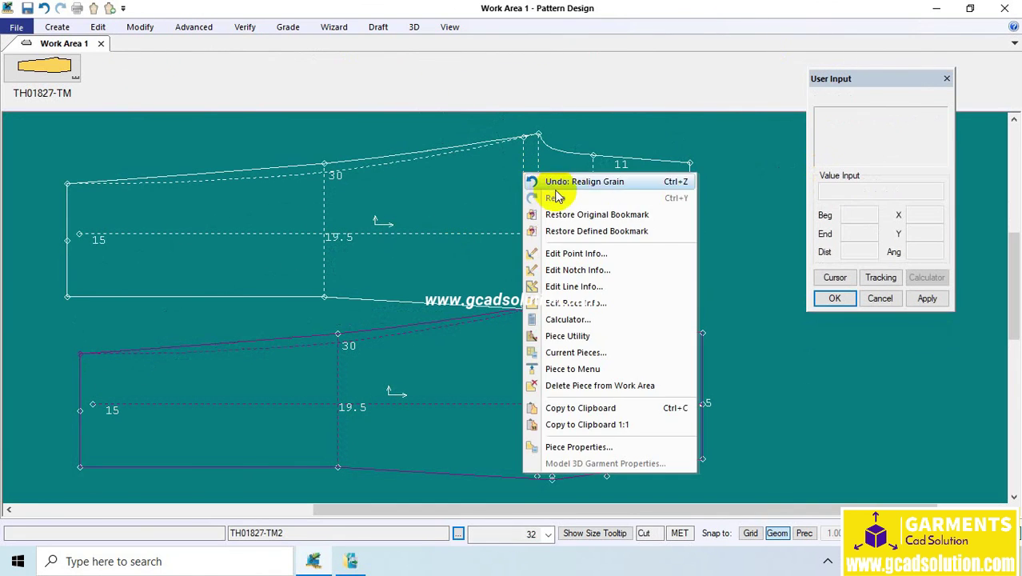
click(550, 180)
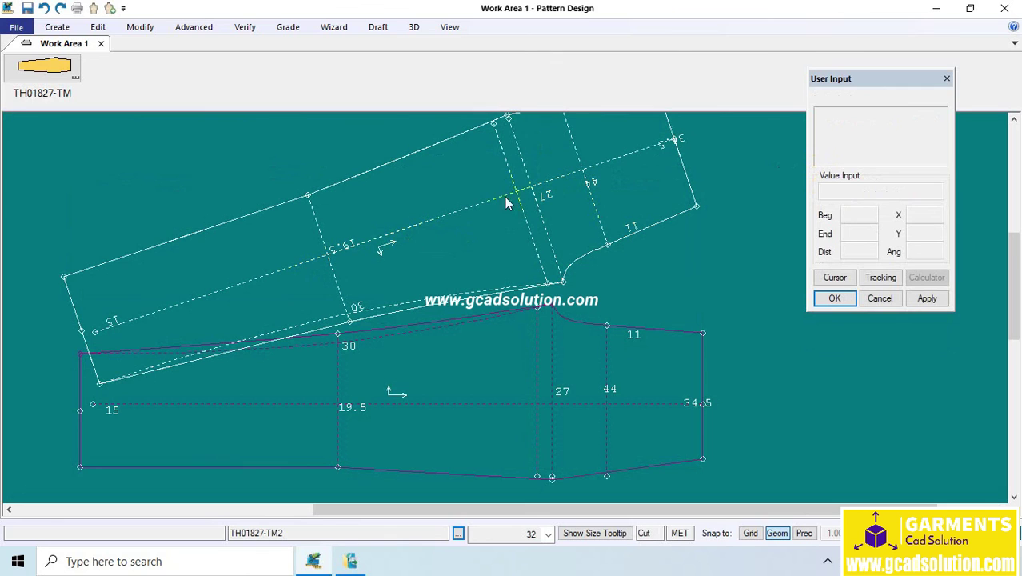
Realign TM2 by its grain line and move it level above the original sleeve
click(136, 26)
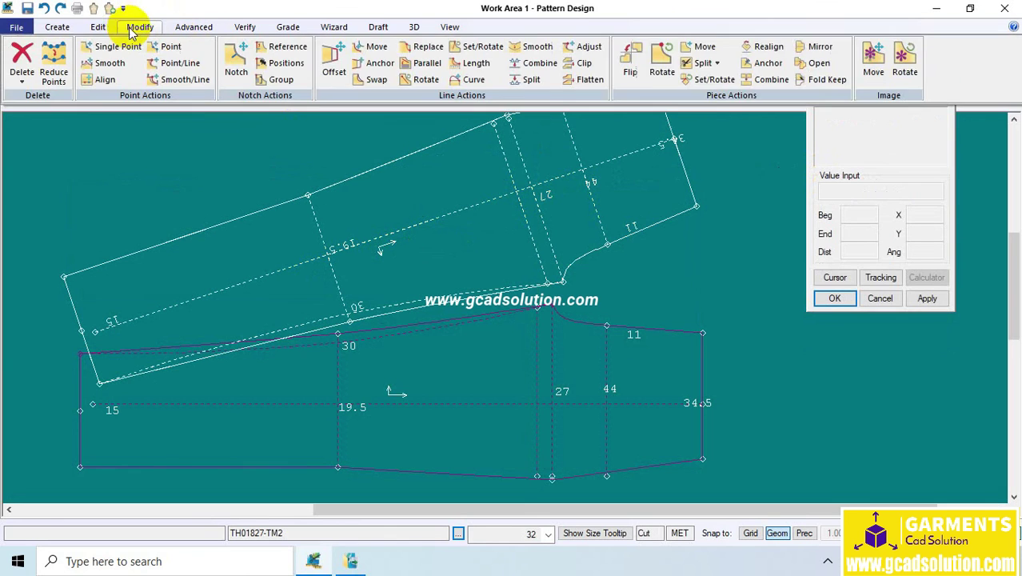
click(761, 44)
click(822, 194)
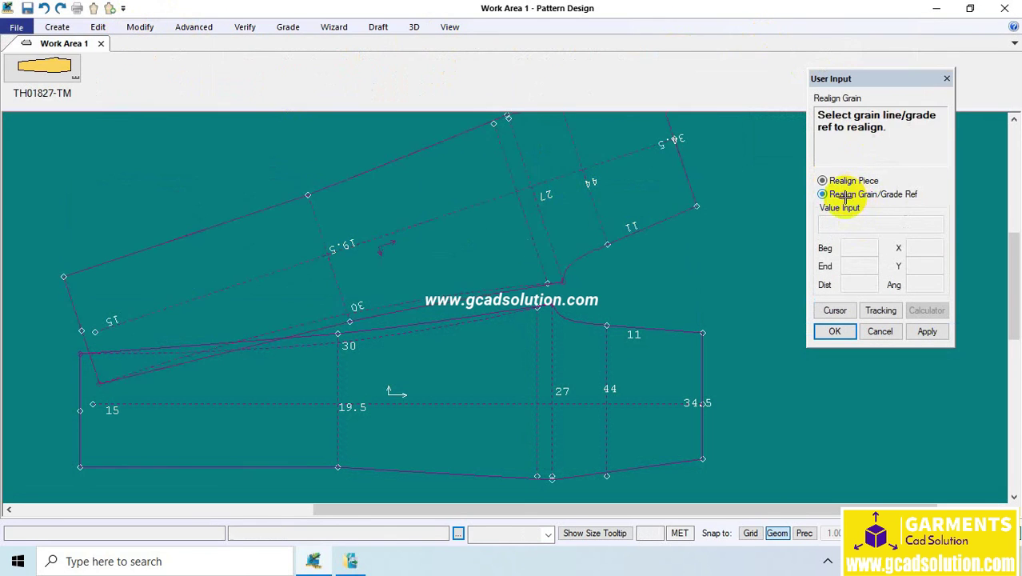
click(416, 224)
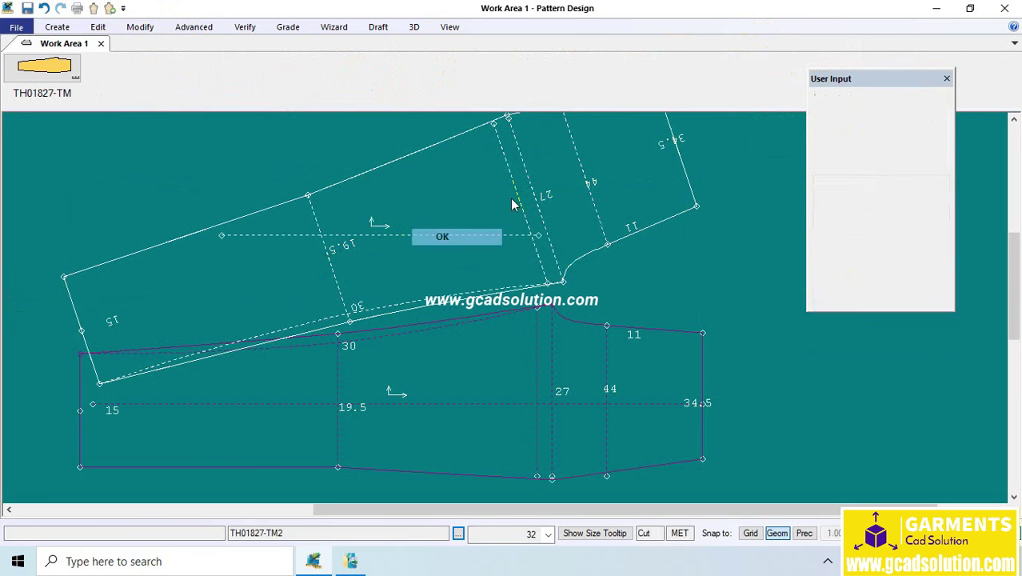
scroll(439, 297, down, 1)
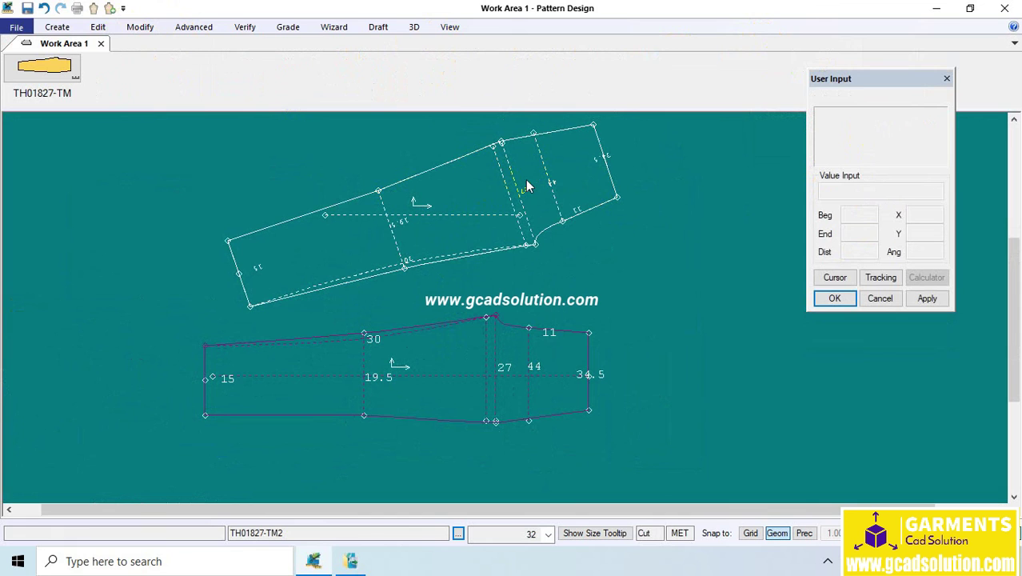
drag(528, 184, 518, 222)
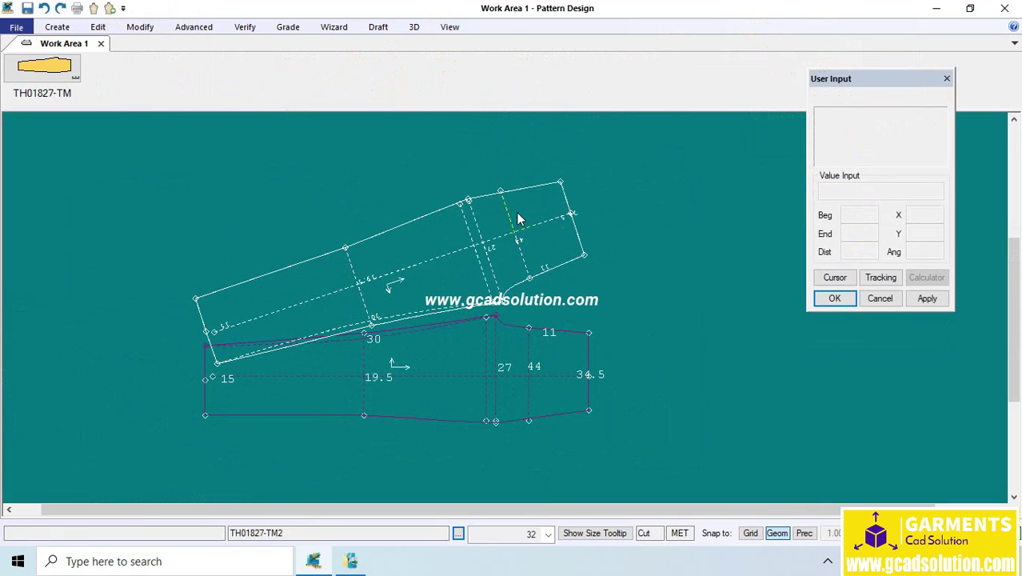
click(515, 211)
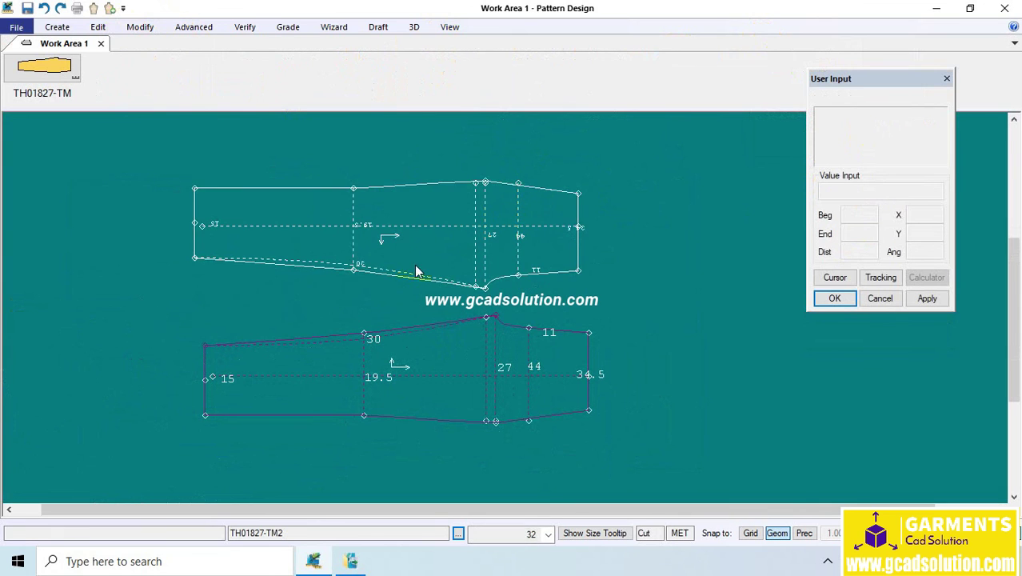
Mirror TH01827-TM across the top edge segment near notch 11
click(139, 27)
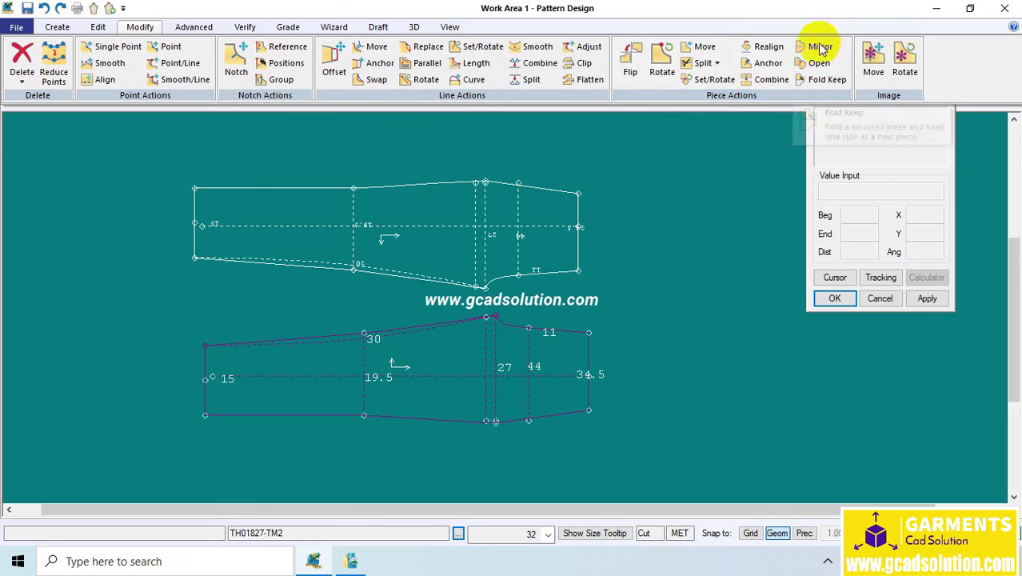
click(817, 47)
click(495, 235)
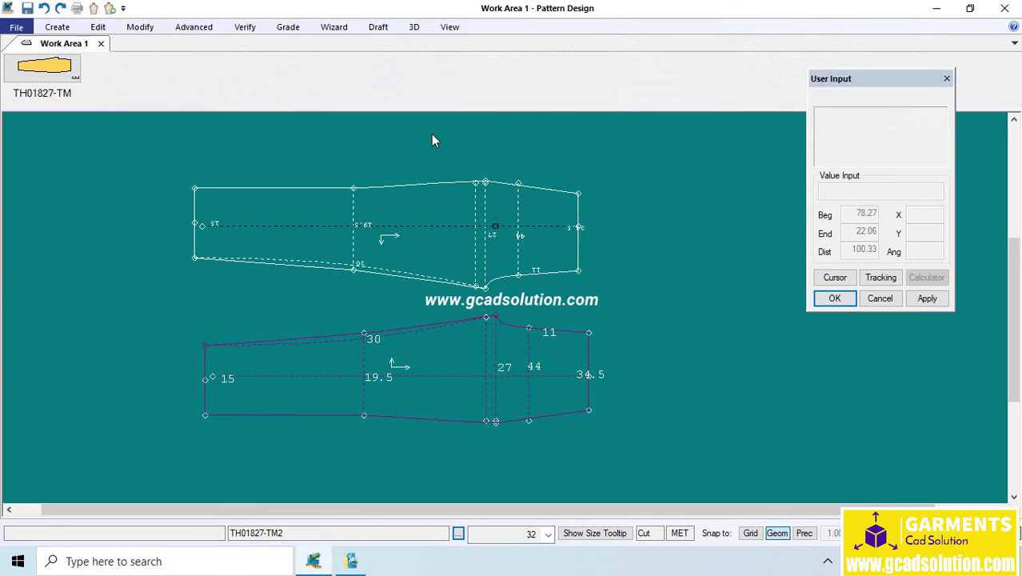
click(142, 28)
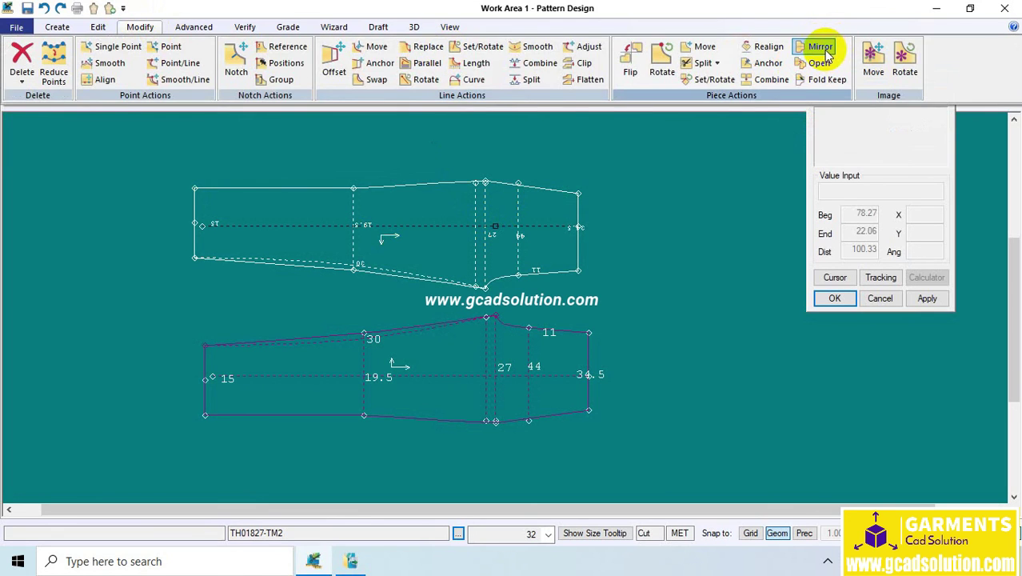
click(822, 49)
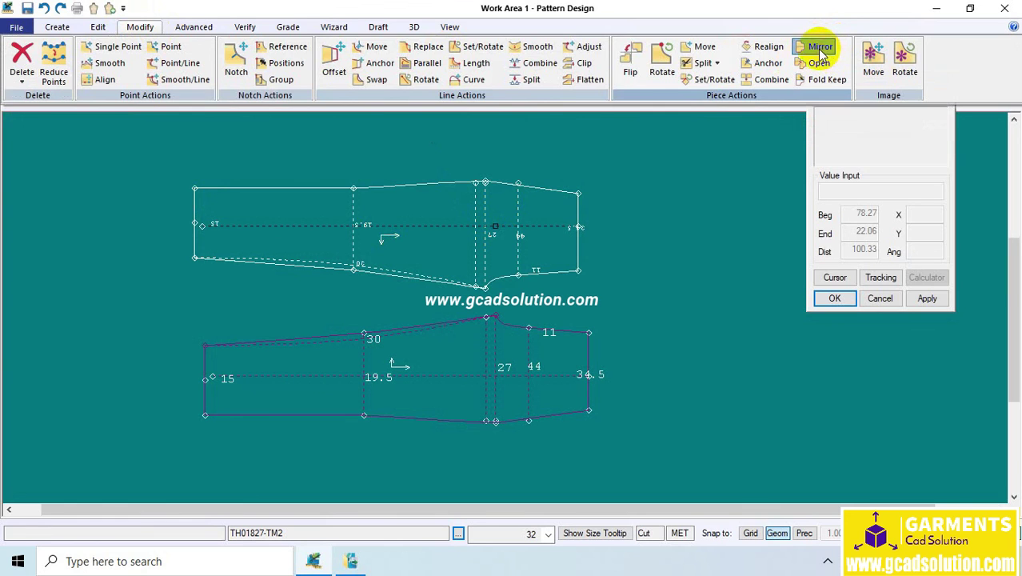
click(551, 331)
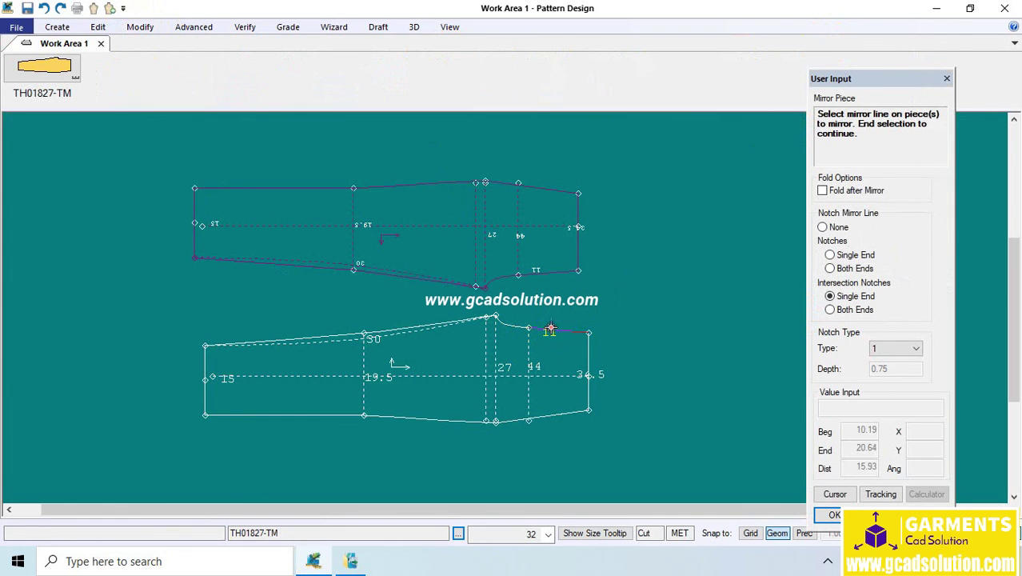
right_click(651, 271)
click(652, 267)
right_click(653, 267)
click(652, 267)
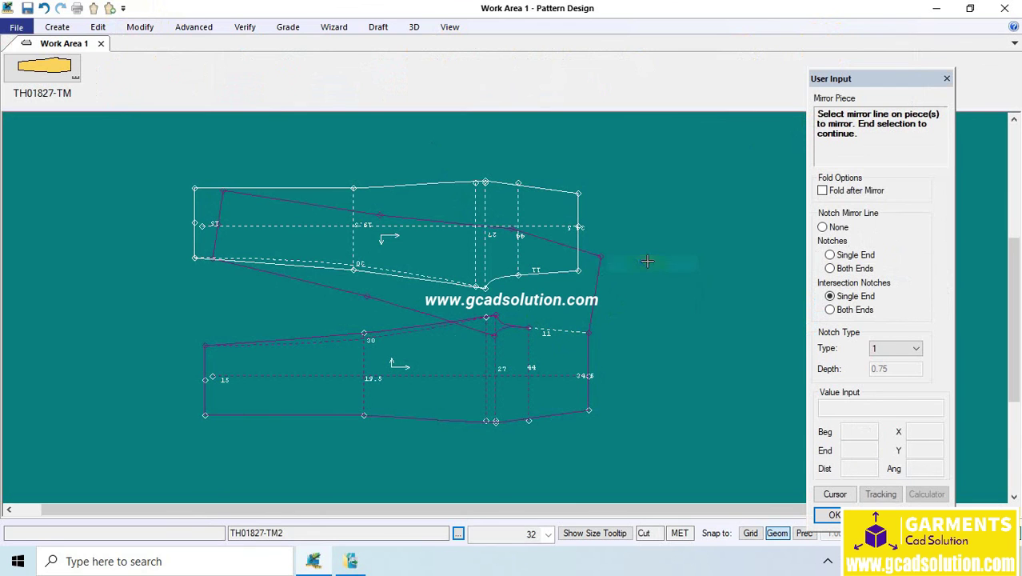
right_click(644, 260)
click(639, 264)
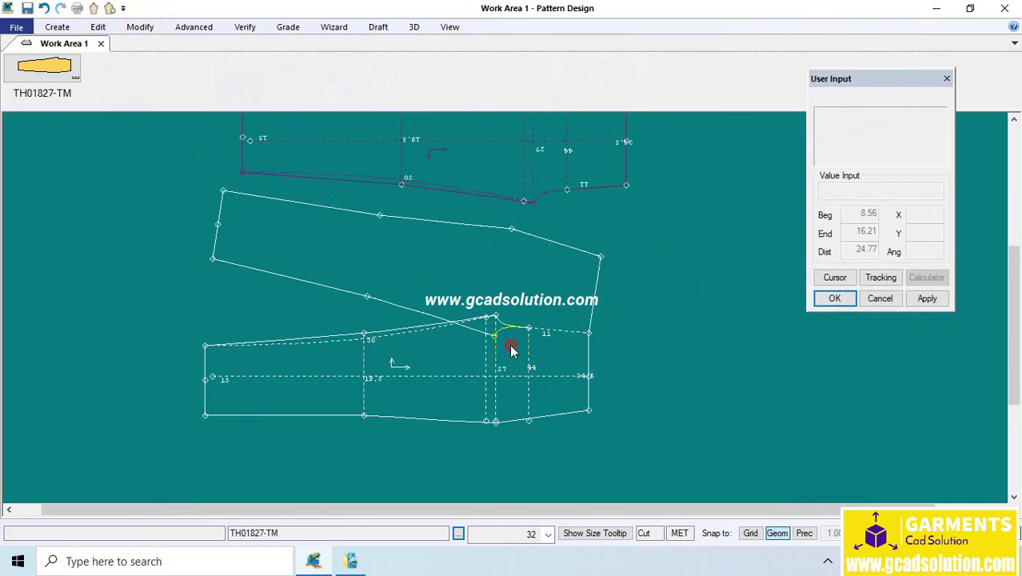
Zoom to review the pieces and select the other sleeve piece
scroll(513, 347, up, 1)
scroll(512, 352, up, 1)
scroll(512, 355, up, 1)
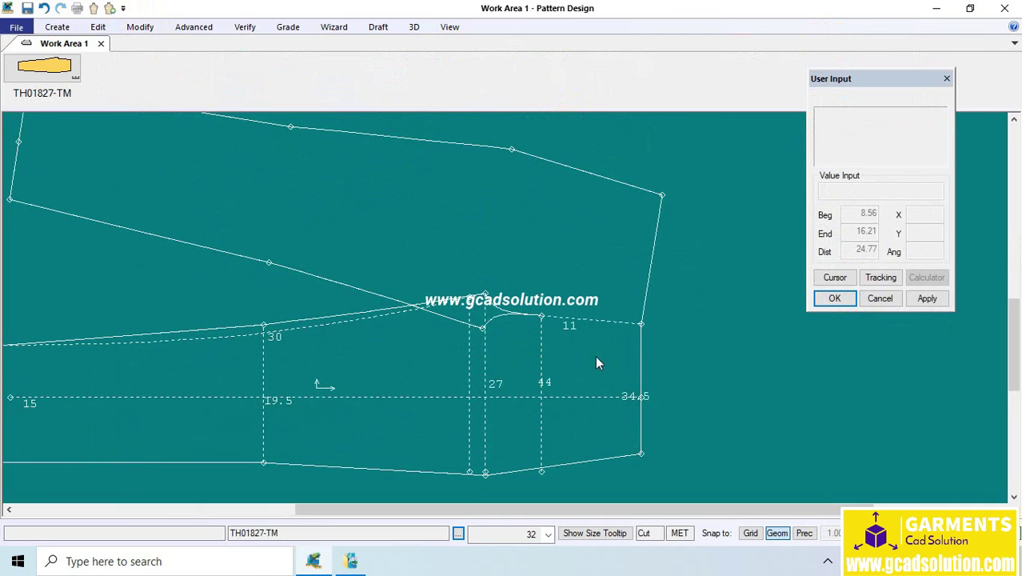
scroll(612, 355, down, 1)
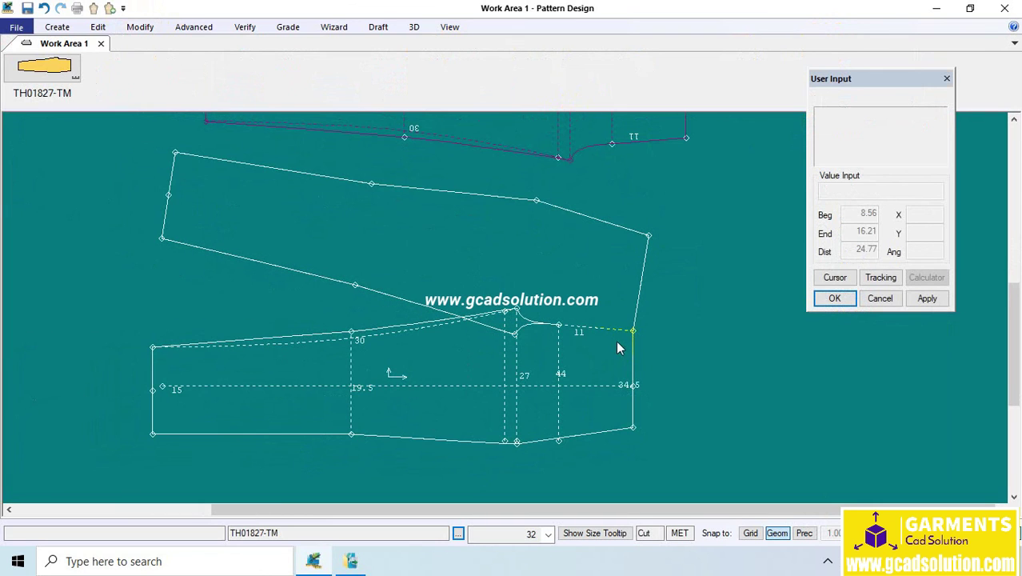
click(559, 327)
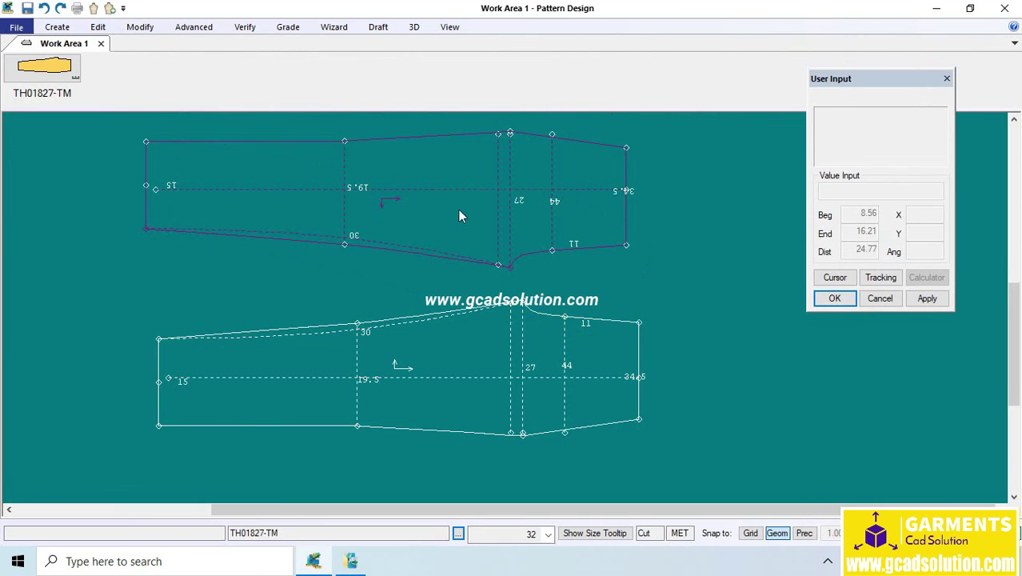
click(152, 29)
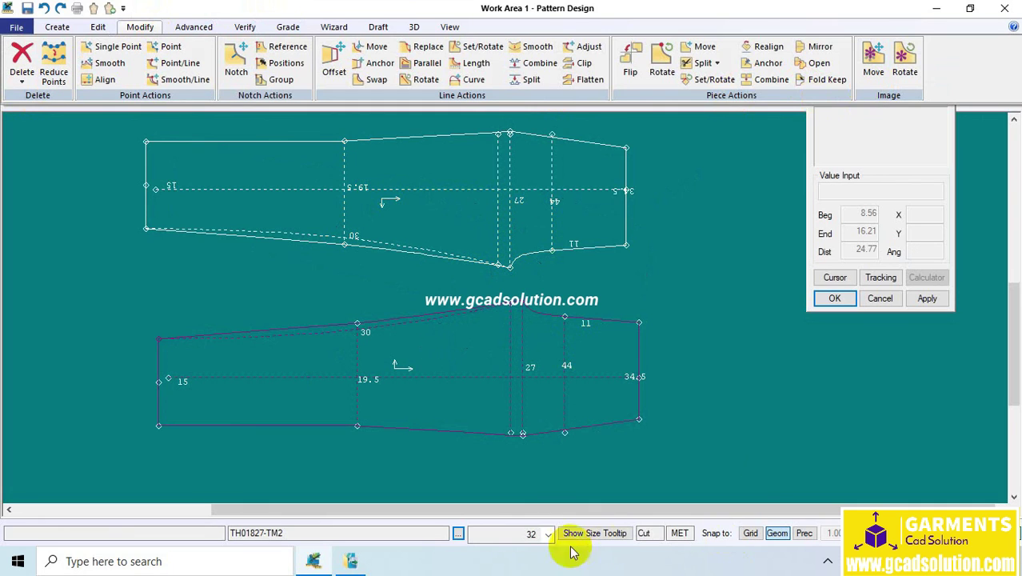
click(827, 562)
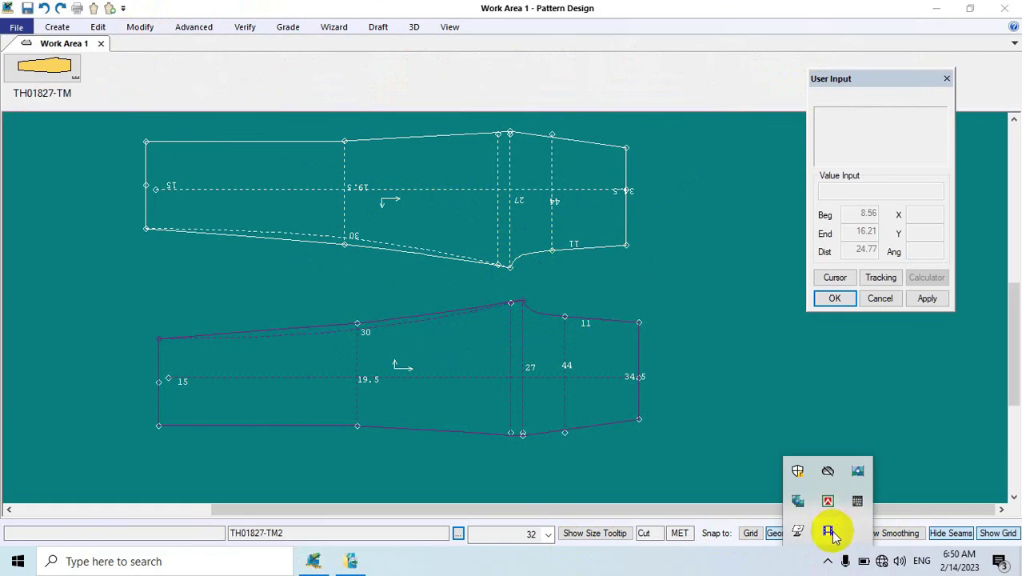